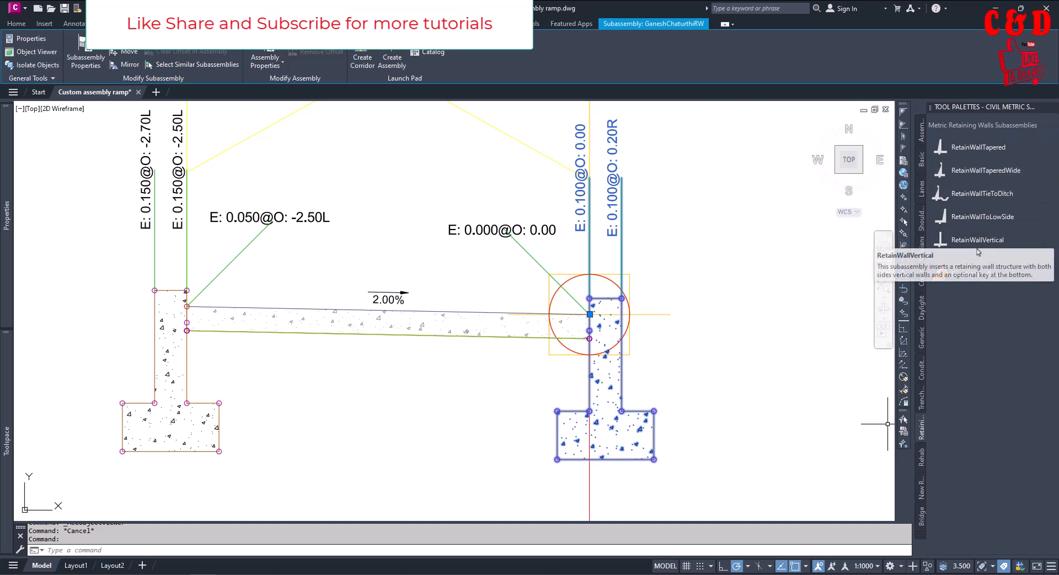
click(968, 274)
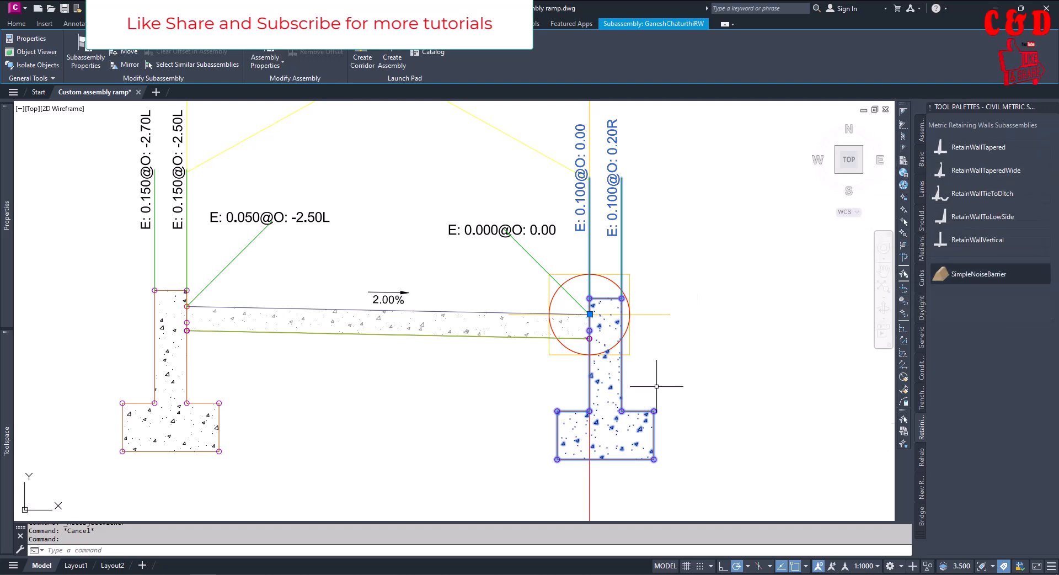
key(Escape)
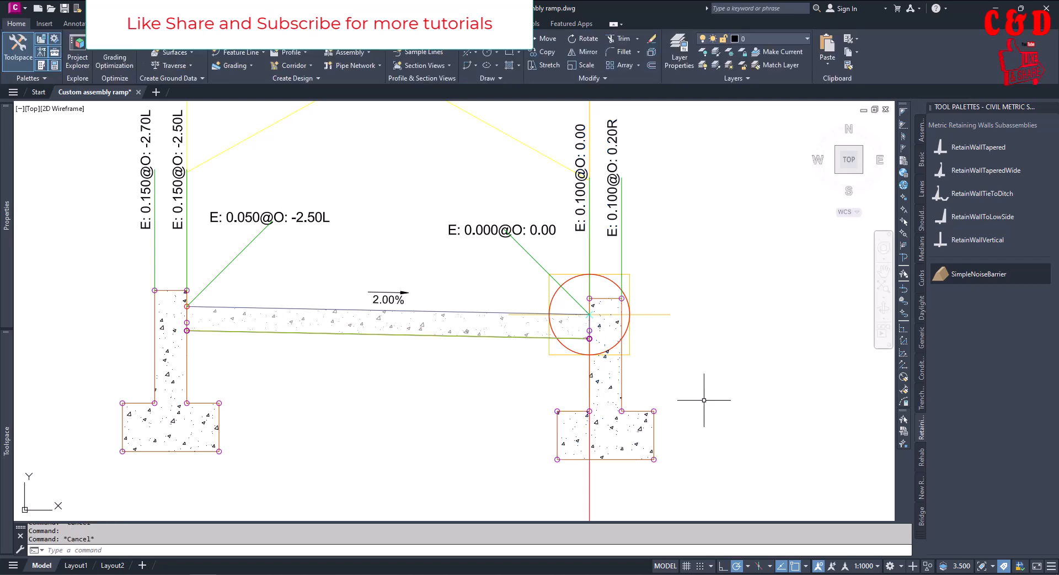
click(618, 386)
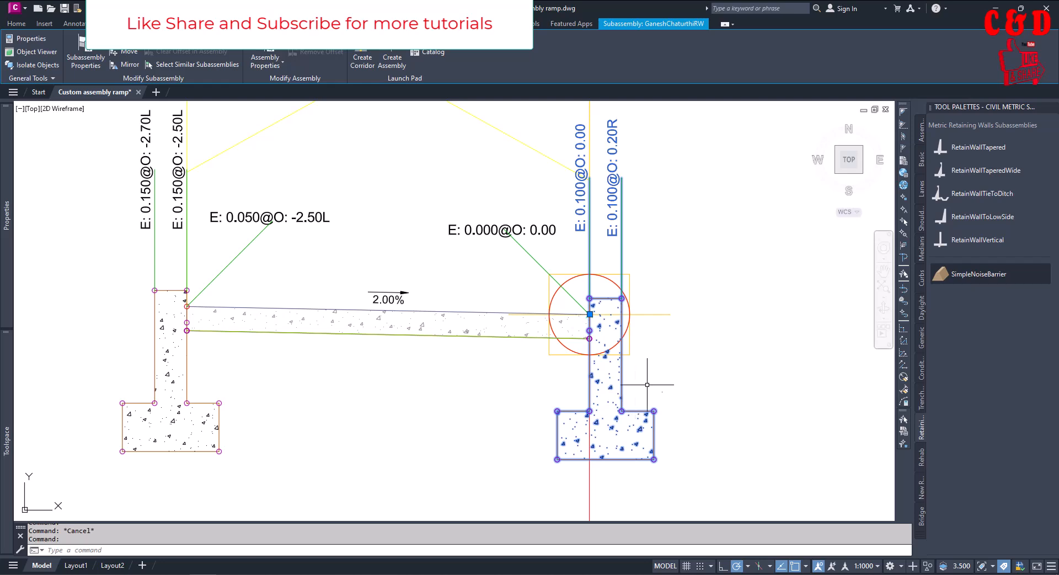
key(Escape)
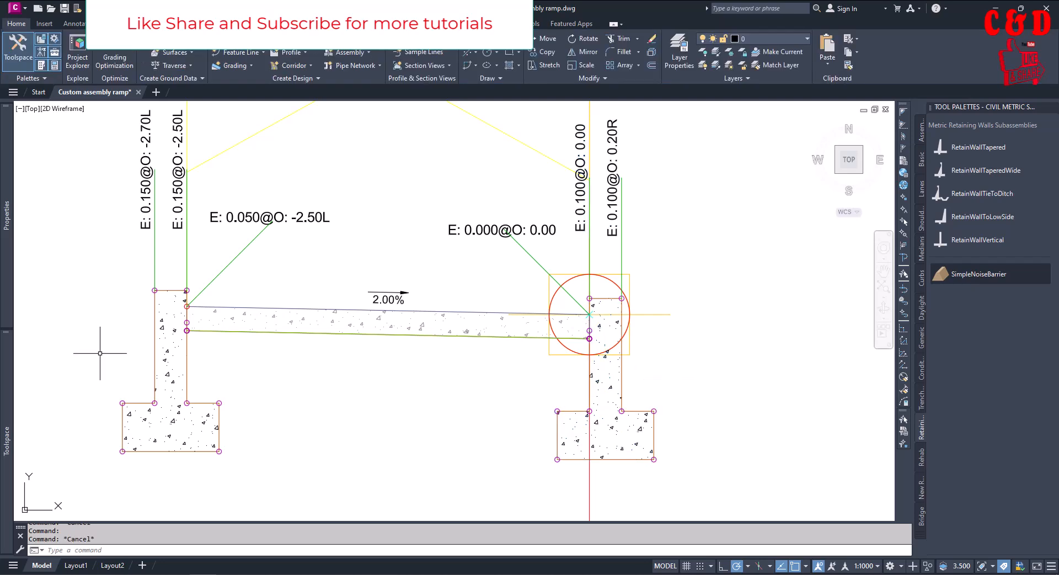
Launch Autodesk Subassembly Composer 2025
key(super)
text(sub)
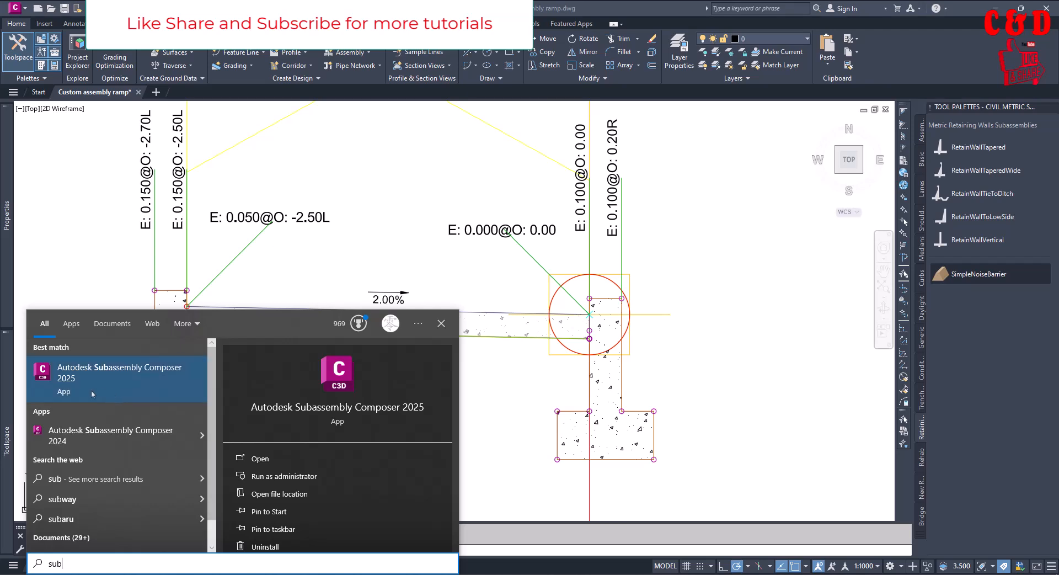
click(122, 385)
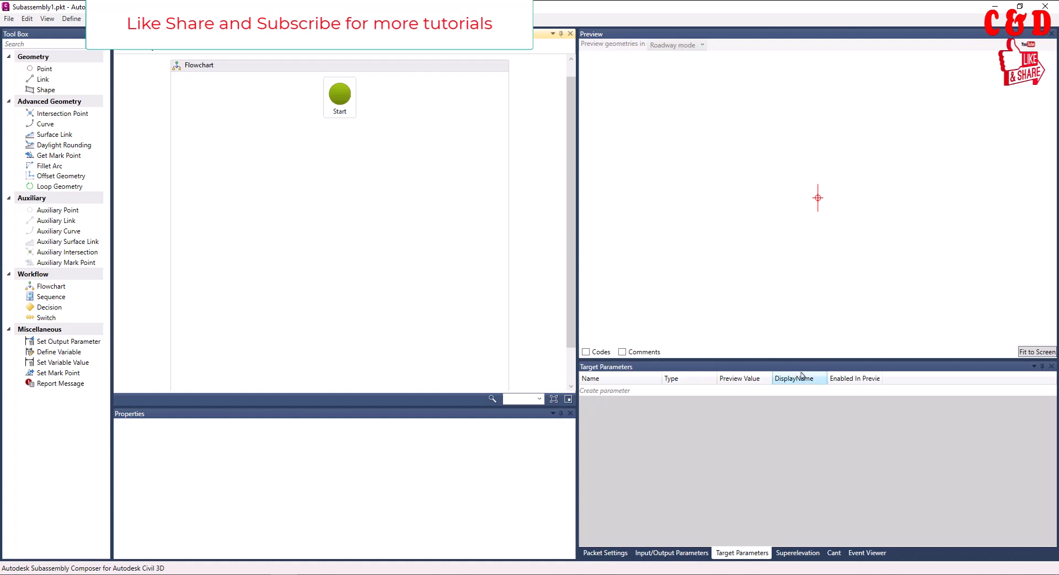
mouse_move(799, 361)
mouse_down()
mouse_move(799, 397)
mouse_move(797, 362)
mouse_up()
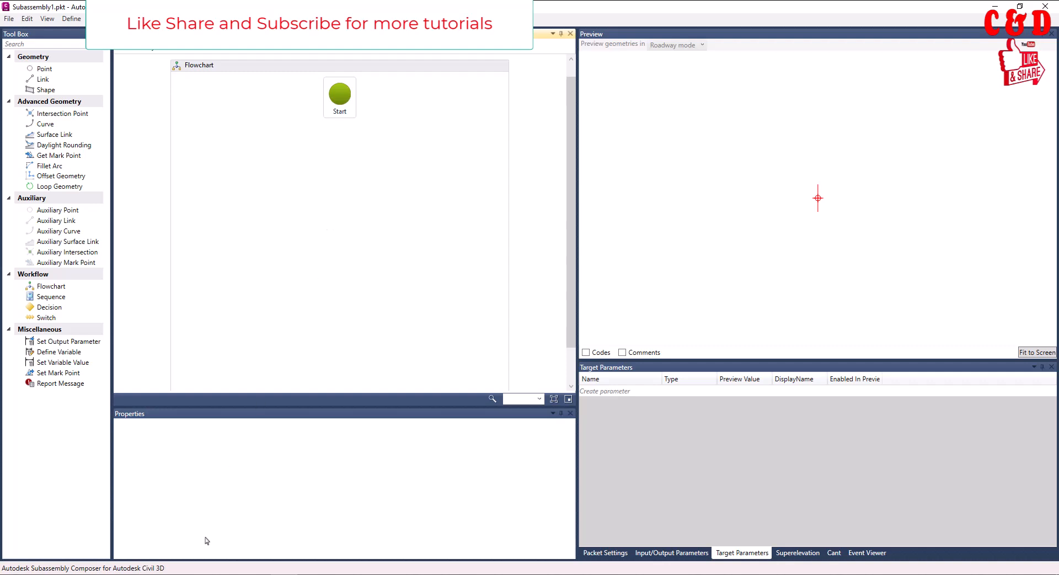
Switch to the existing no-slope retaining wall subassembly and review its target parameters and input/output parameters
click(242, 573)
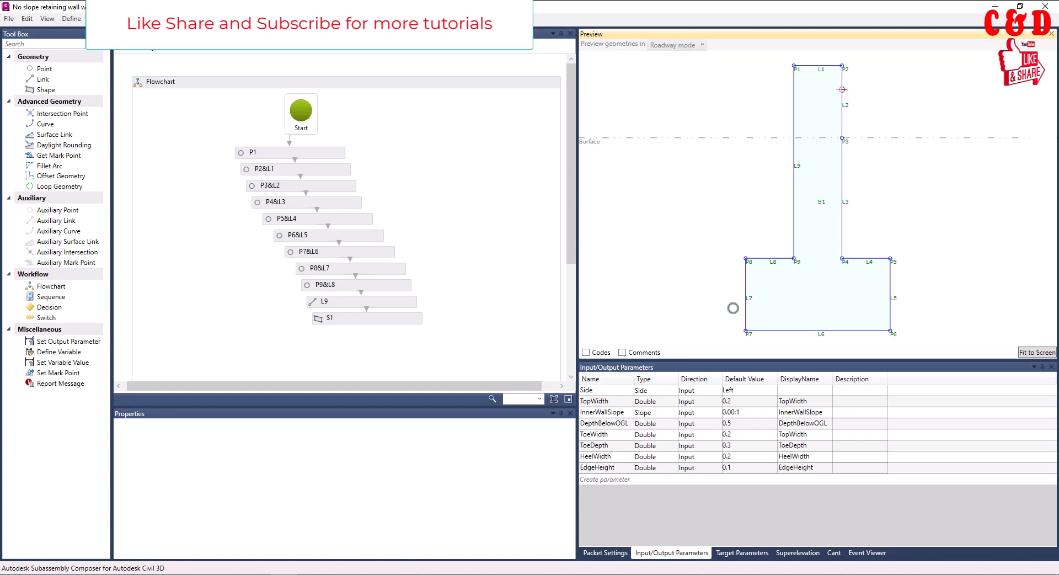
click(505, 284)
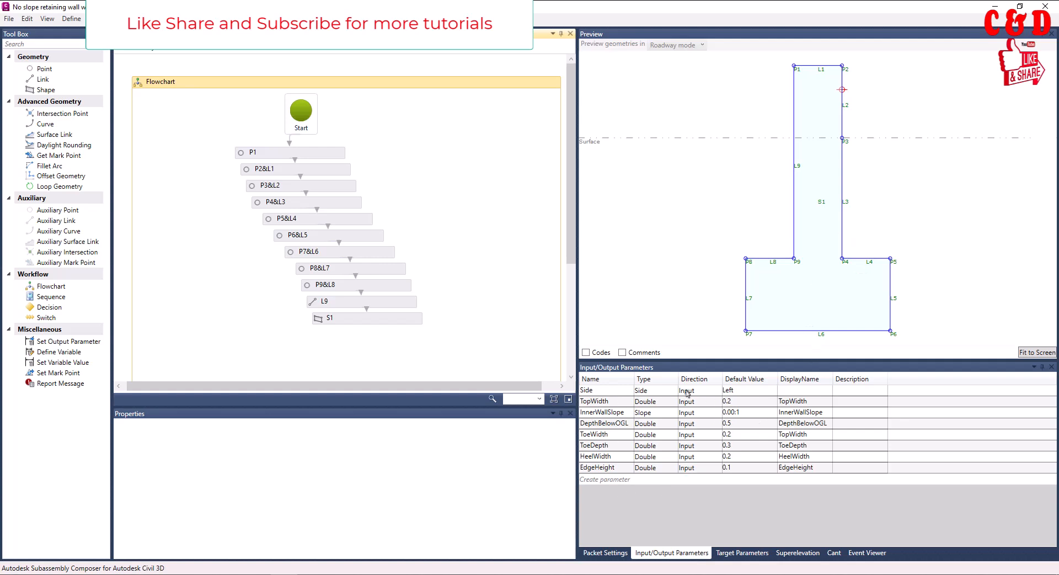
click(758, 558)
click(678, 553)
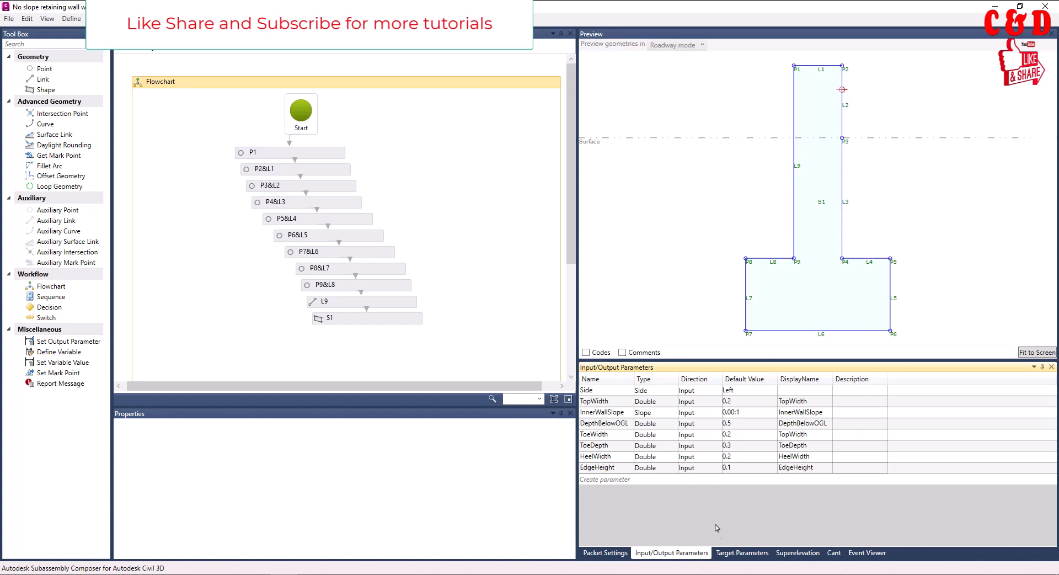
click(740, 557)
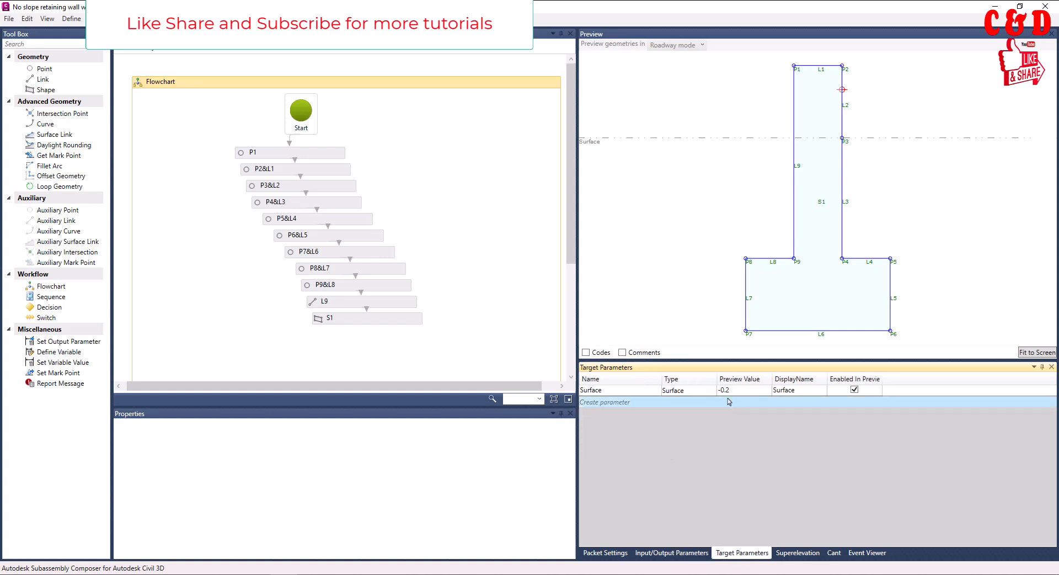
click(684, 552)
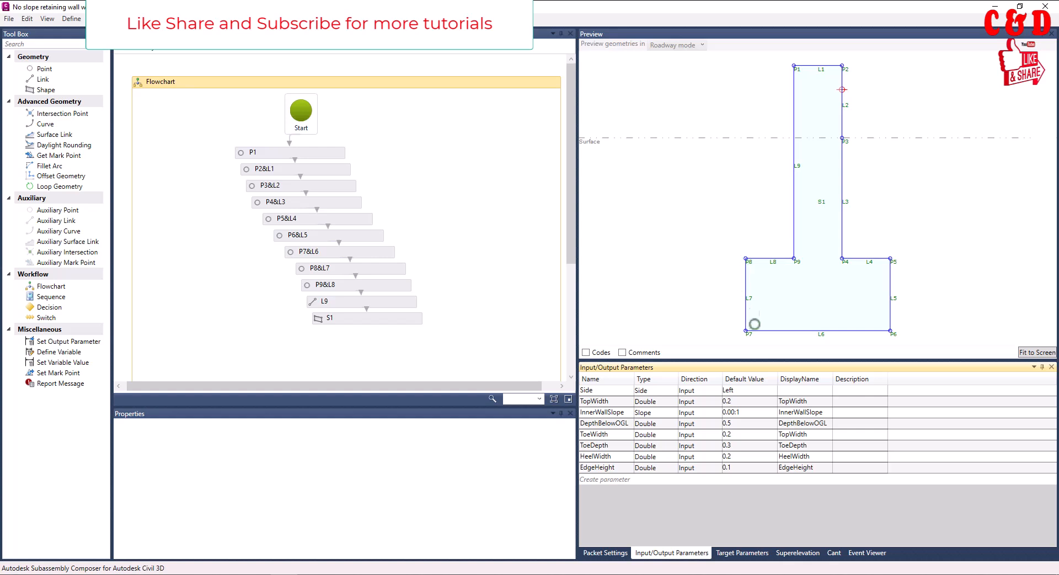
Examine the retaining wall's stem and footing geometry in the preview, ending with the whole section fitted to view
scroll(752, 265, up, 3)
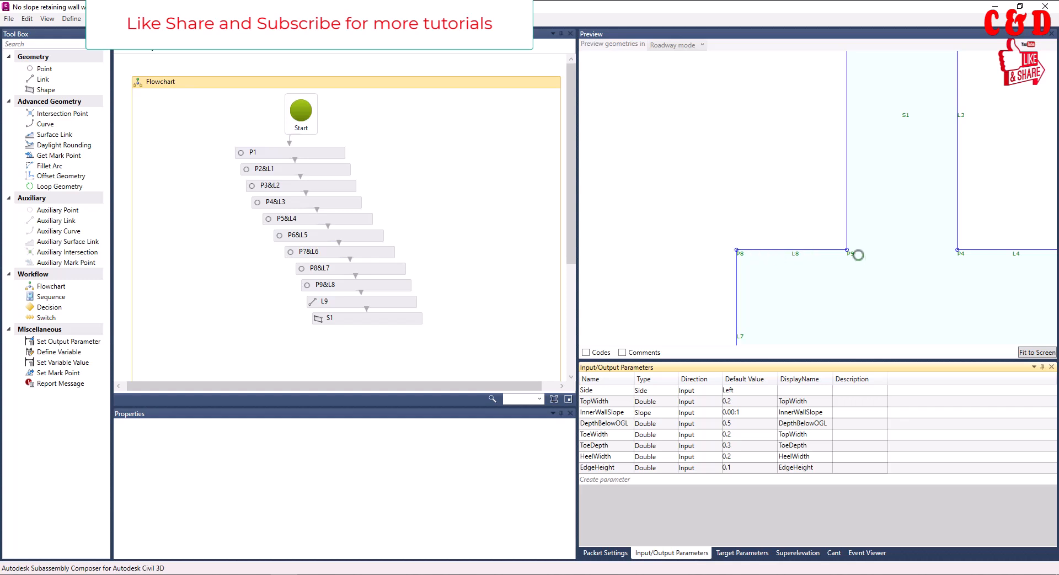
scroll(723, 257, down, 2)
scroll(722, 261, down, 1)
scroll(733, 327, down, 1)
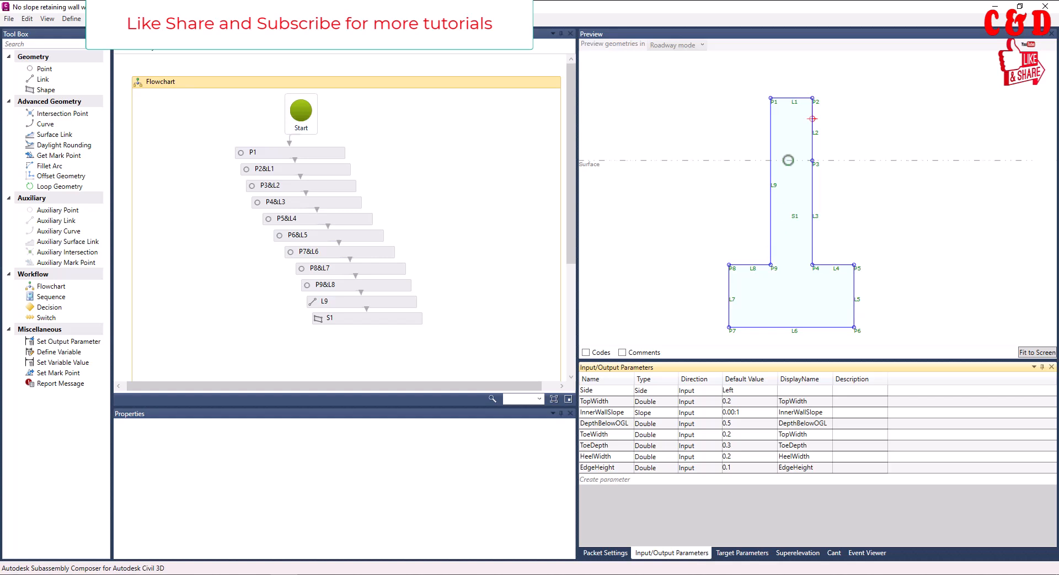
scroll(788, 160, up, 1)
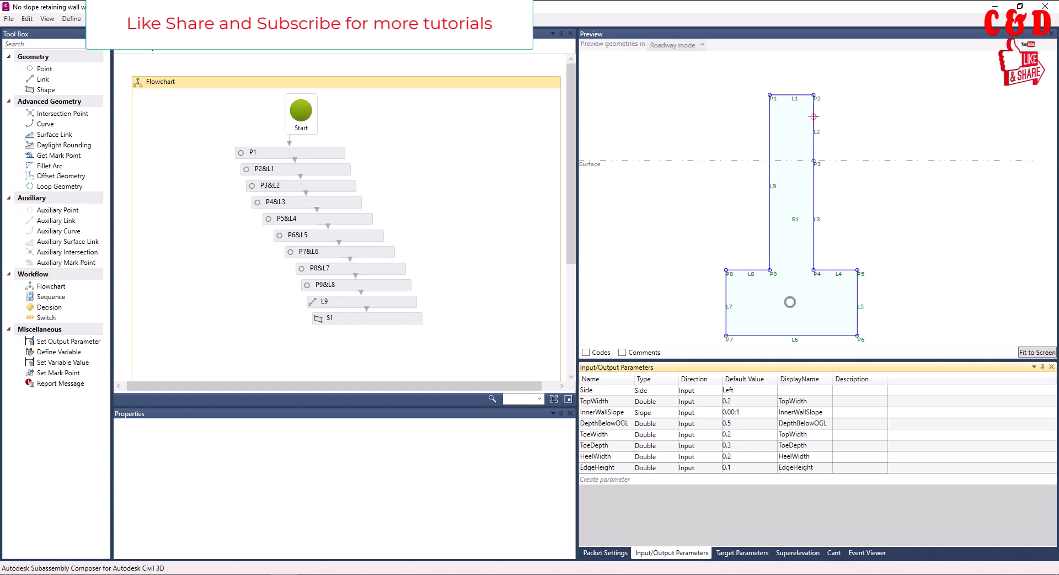
click(1027, 352)
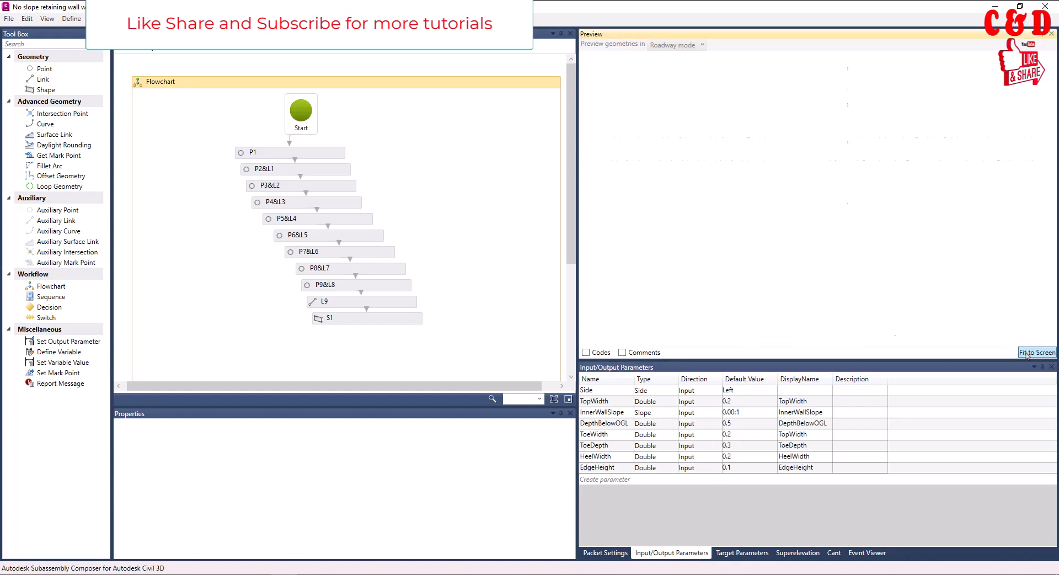
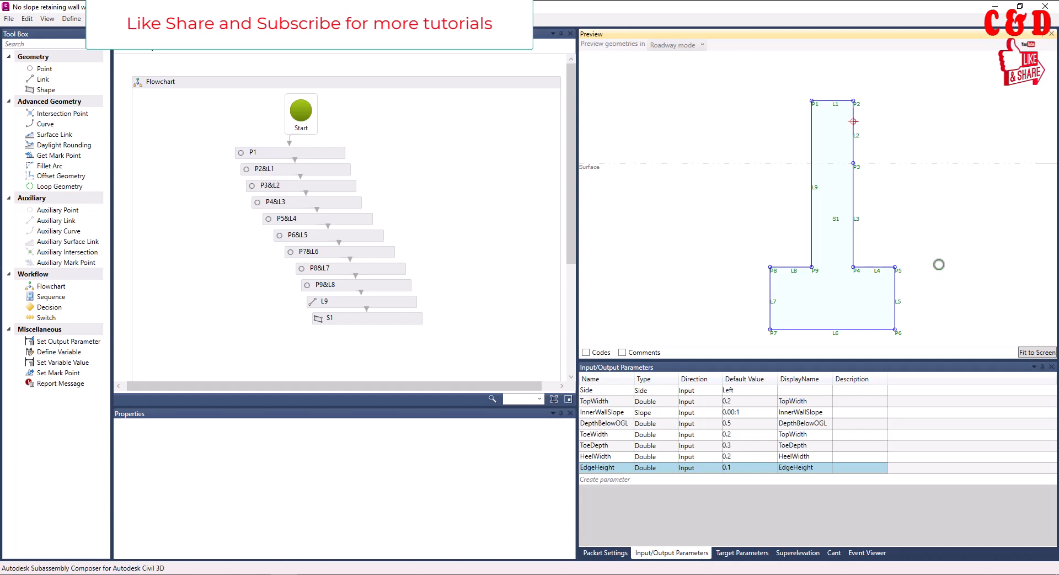
Delete the InnerWallSlope parameter from the subassembly's input/output parameters
click(606, 402)
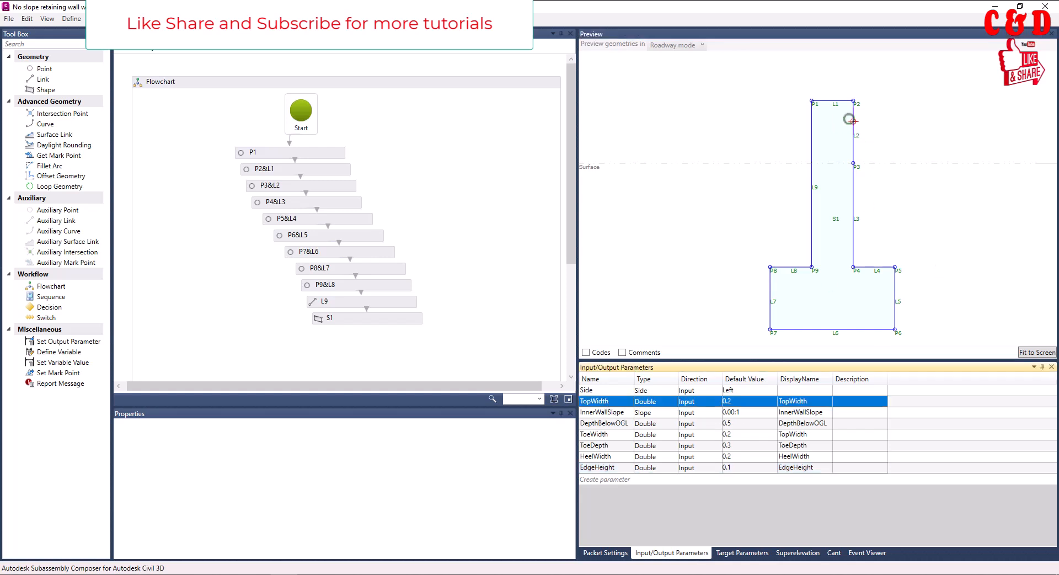
click(606, 414)
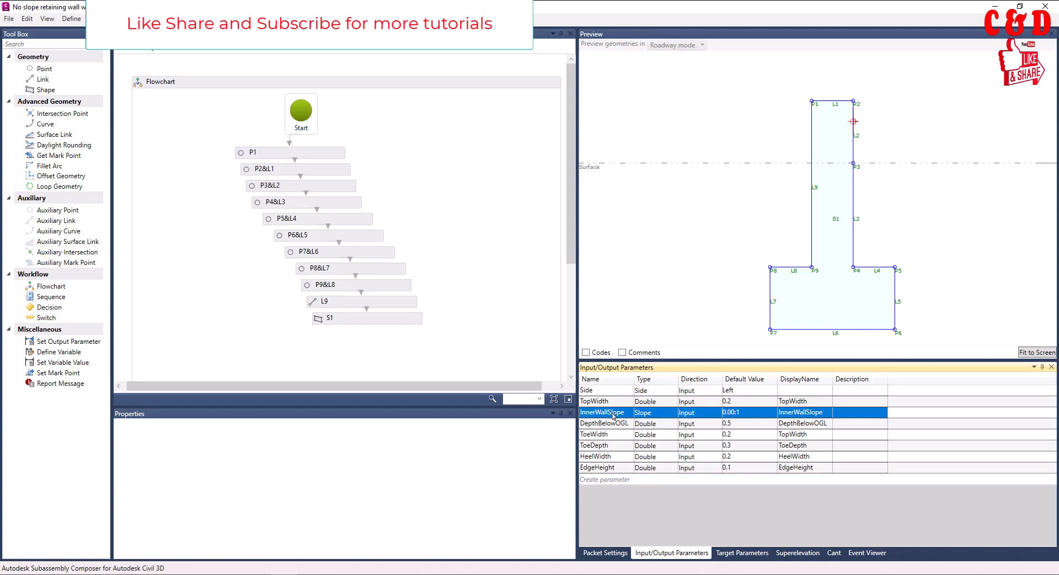
key(Delete)
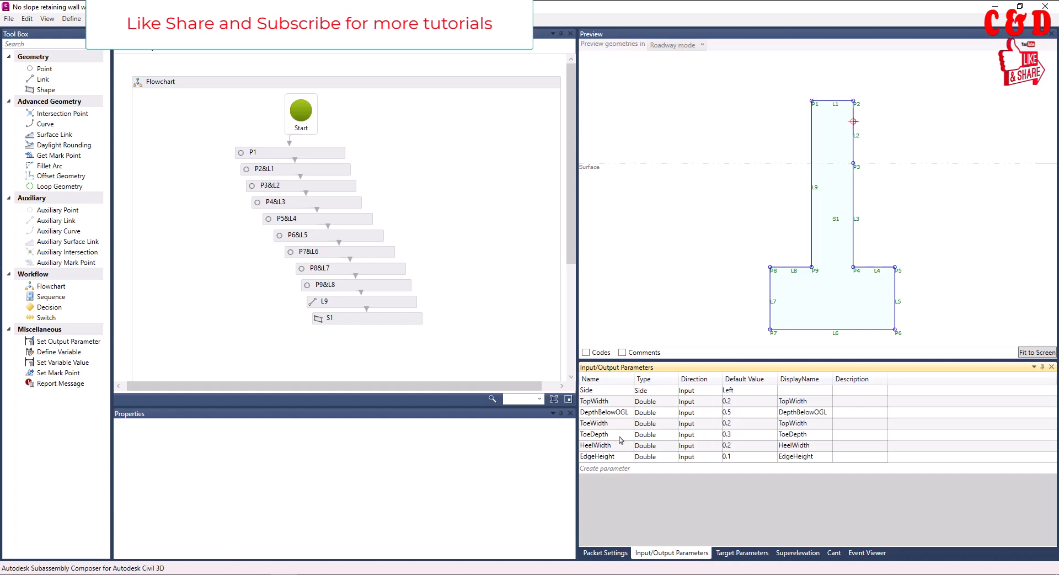
Review the TopWidth, EdgeHeight, HeelWidth, ToeWidth and ToeDepth parameters against the wall geometry in the preview
click(606, 406)
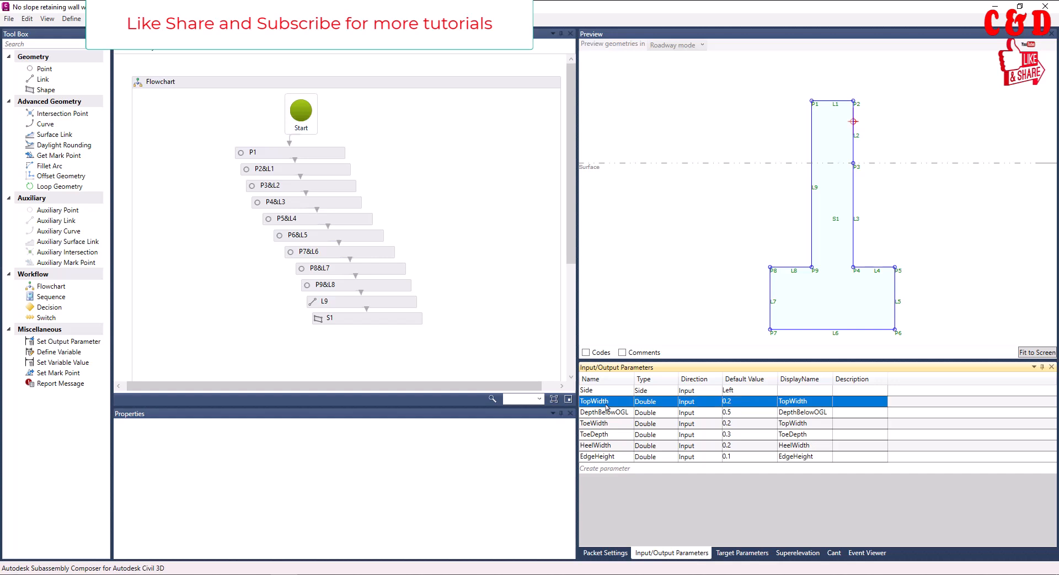
click(624, 456)
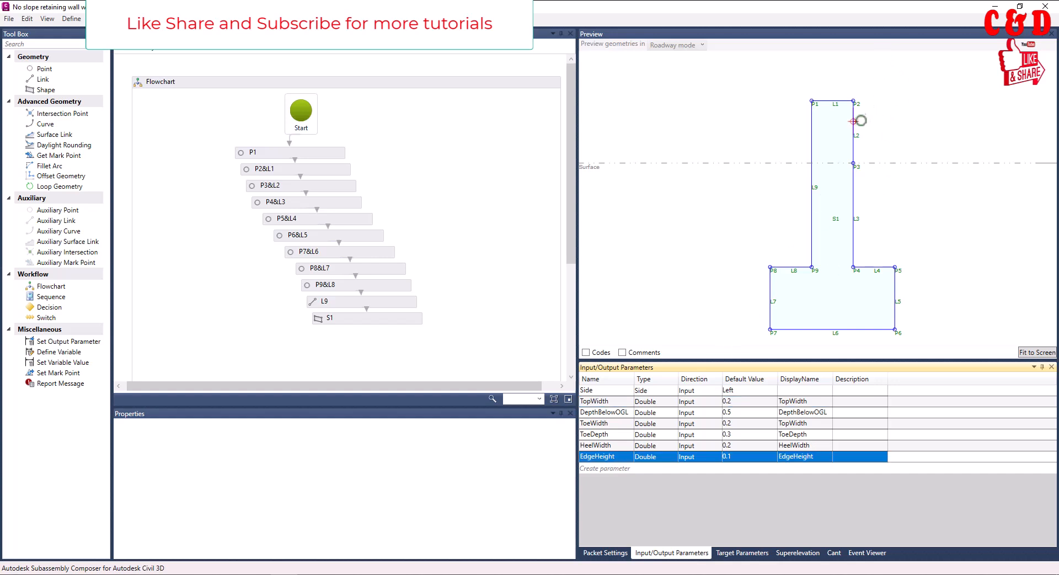
click(616, 445)
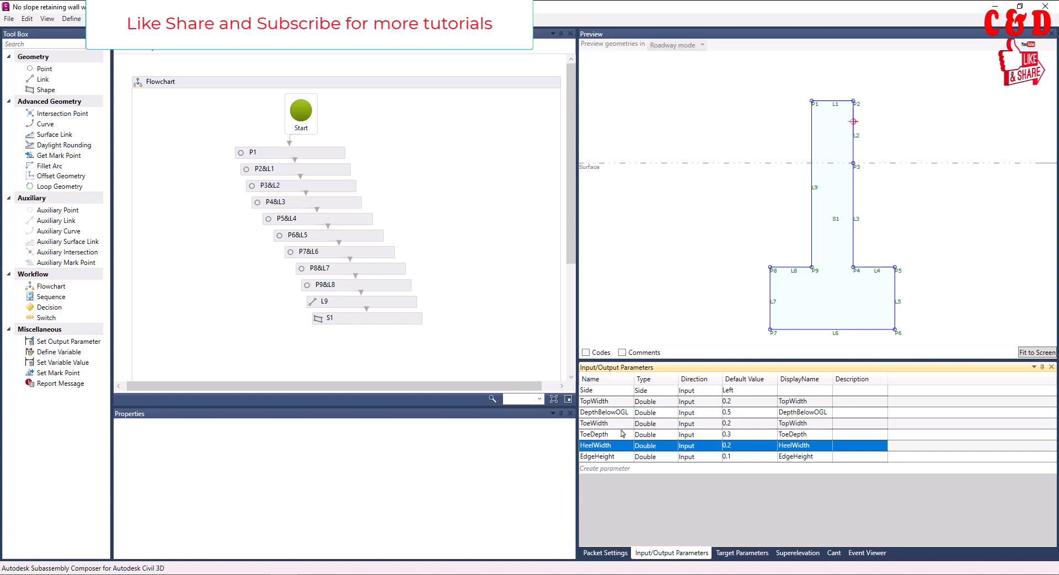
click(617, 424)
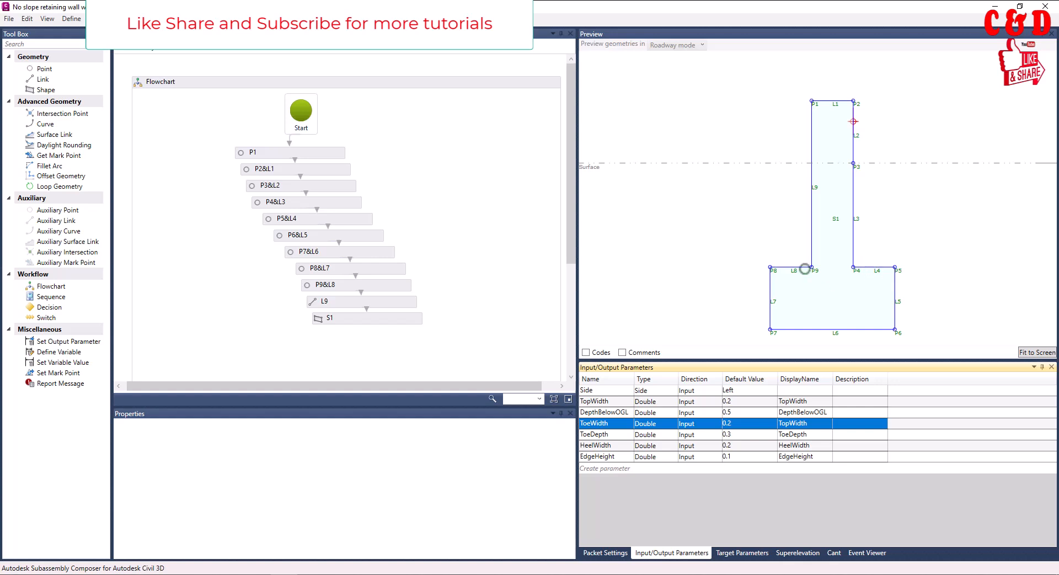
click(617, 434)
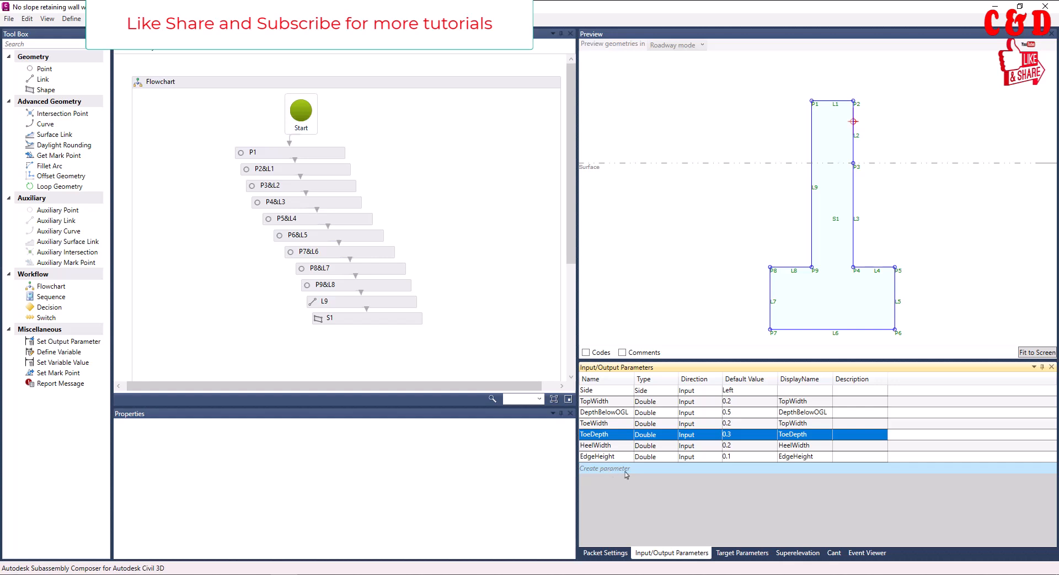
Create a new input parameter and try to name it "Ggagfs hhd"
click(607, 469)
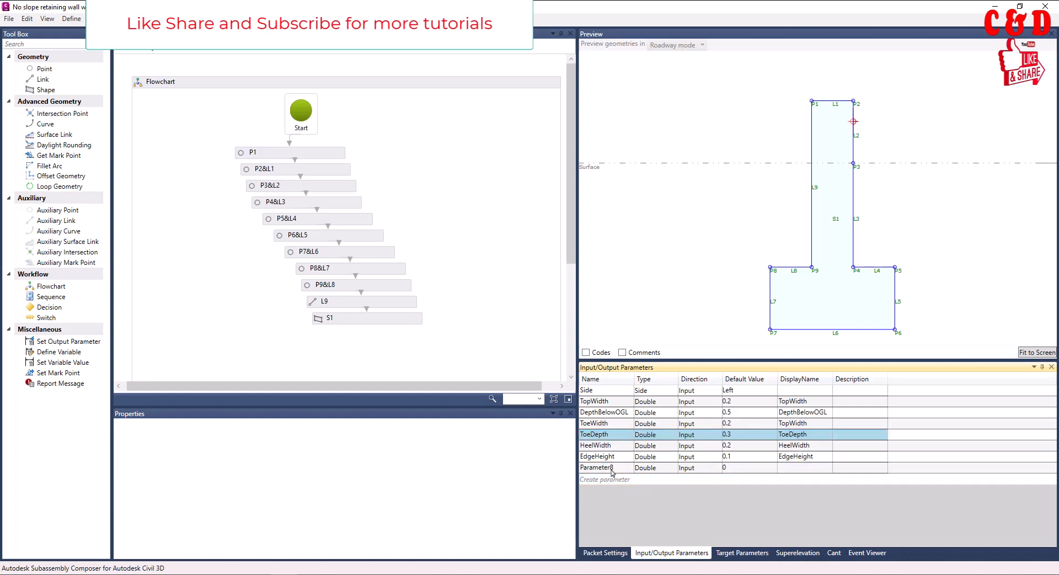
click(612, 470)
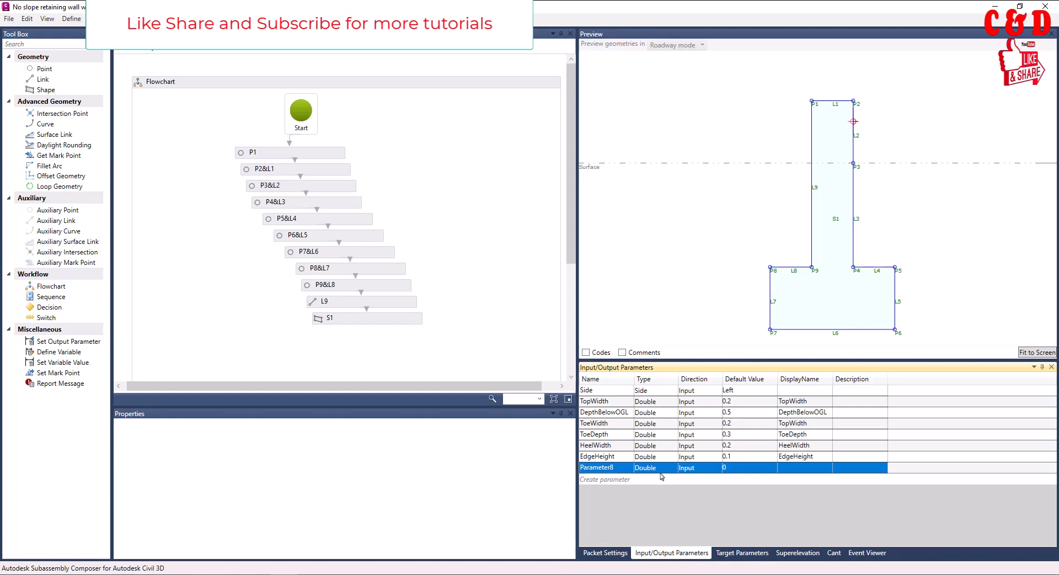
click(618, 468)
click(616, 469)
drag(616, 468, 580, 469)
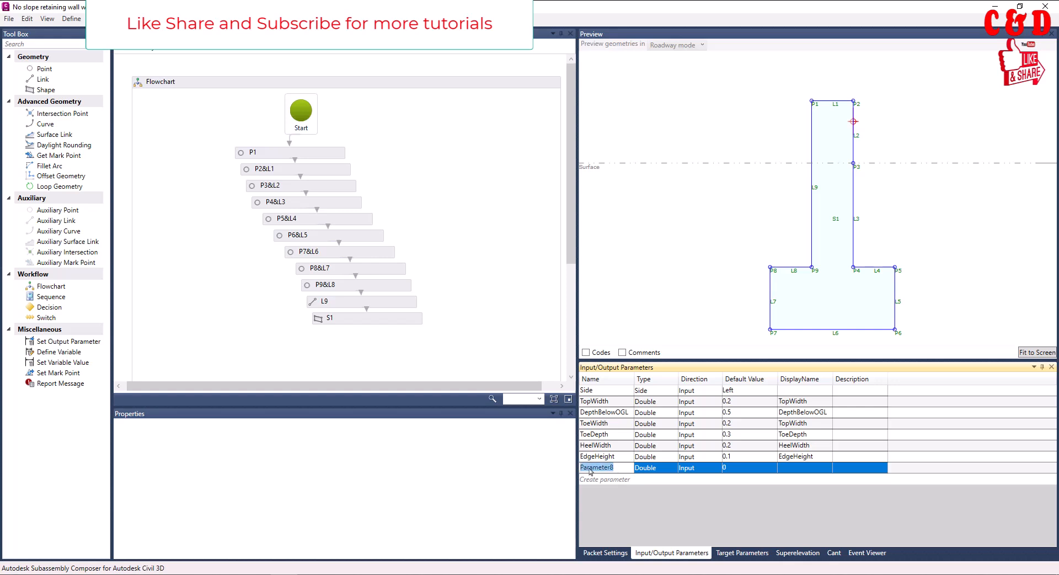
key(BackSpace)
key(Return)
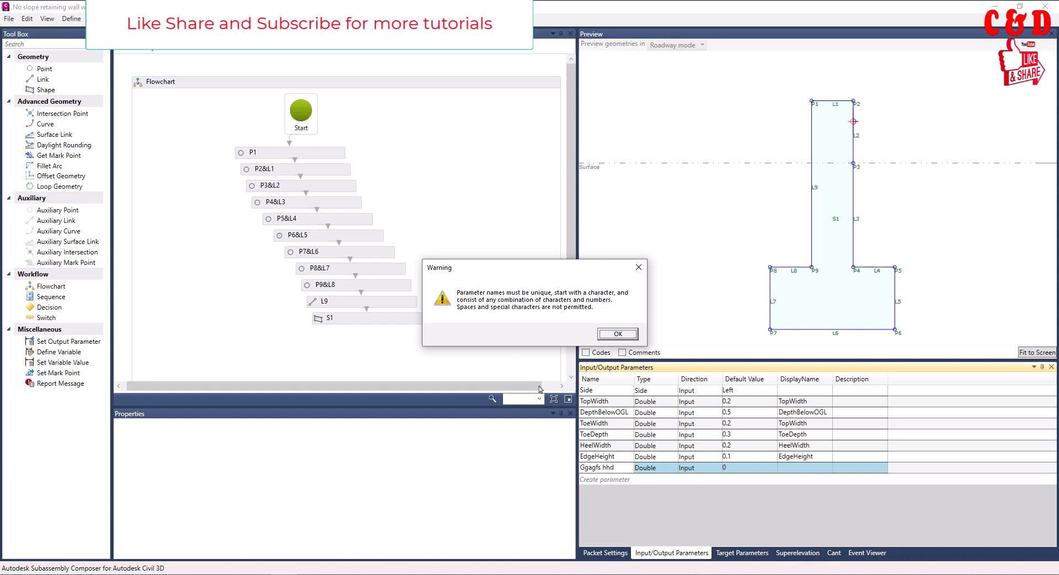
click(618, 333)
Rename the newly created parameter as Edge1
click(621, 472)
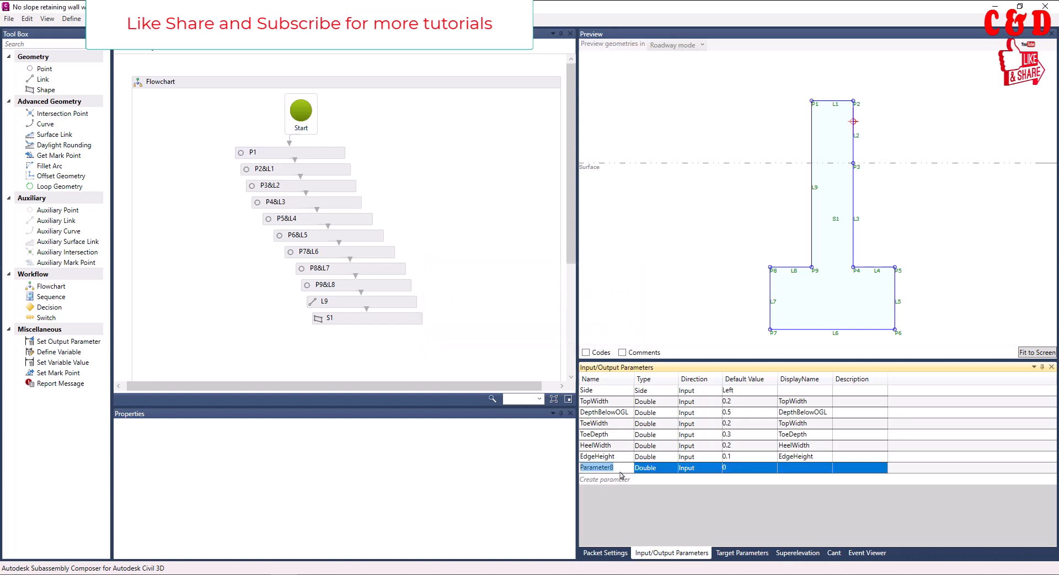
click(618, 471)
key(BackSpace)
key(BackSpace)
key(BackSpace)
key(BackSpace)
key(BackSpace)
key(BackSpace)
key(BackSpace)
key(BackSpace)
key(BackSpace)
key(Return)
click(614, 471)
Examine the type and direction options available for Edge1, keeping Double and Input, and open its default value
click(661, 467)
click(663, 469)
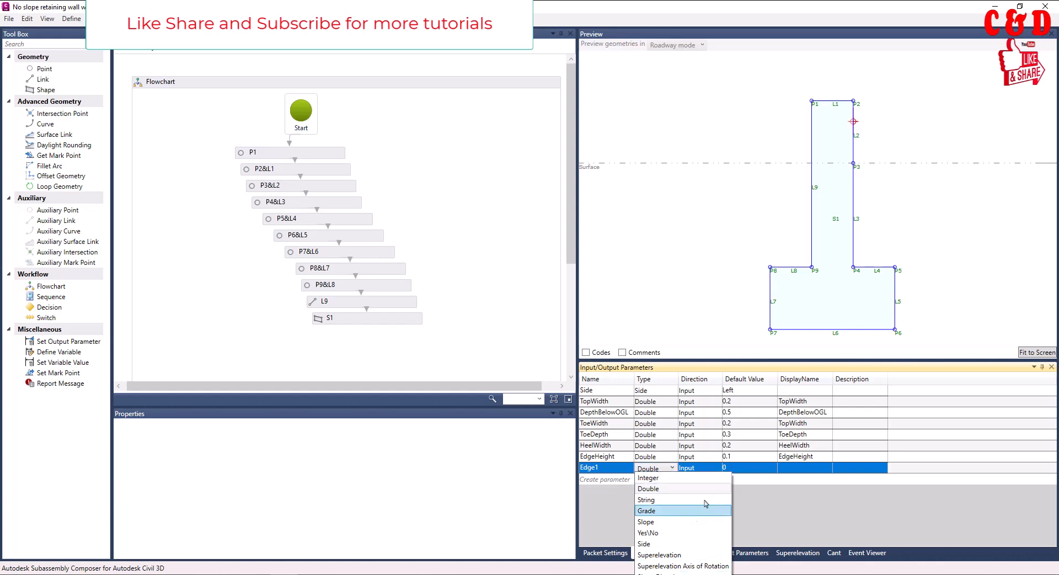
click(775, 514)
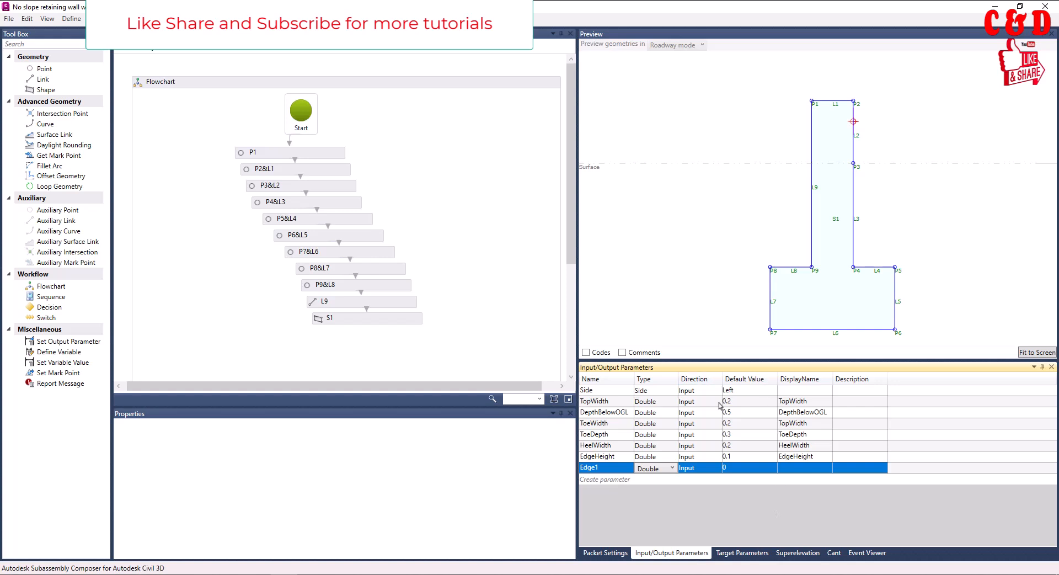
click(697, 470)
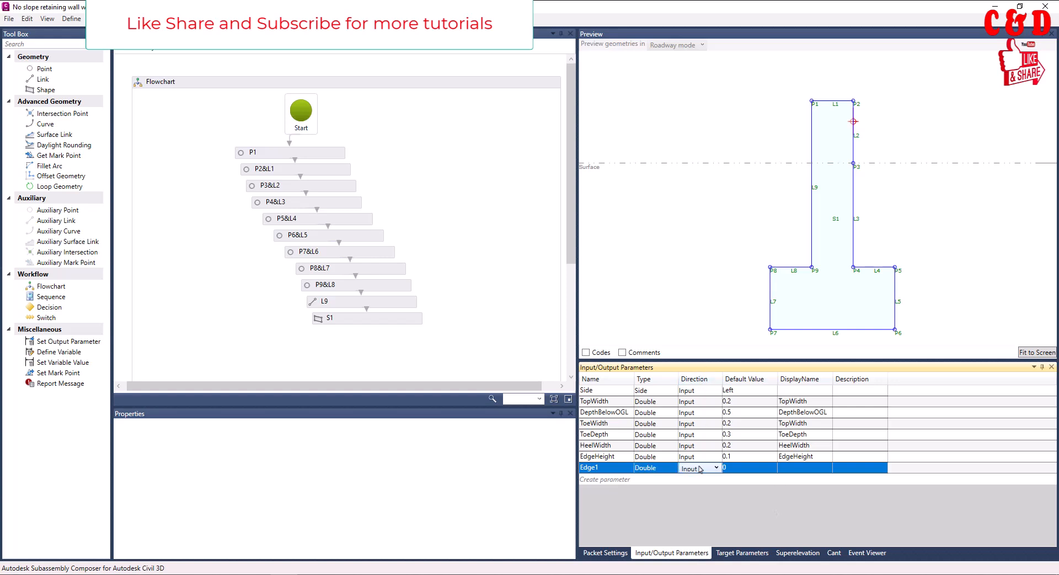
click(699, 469)
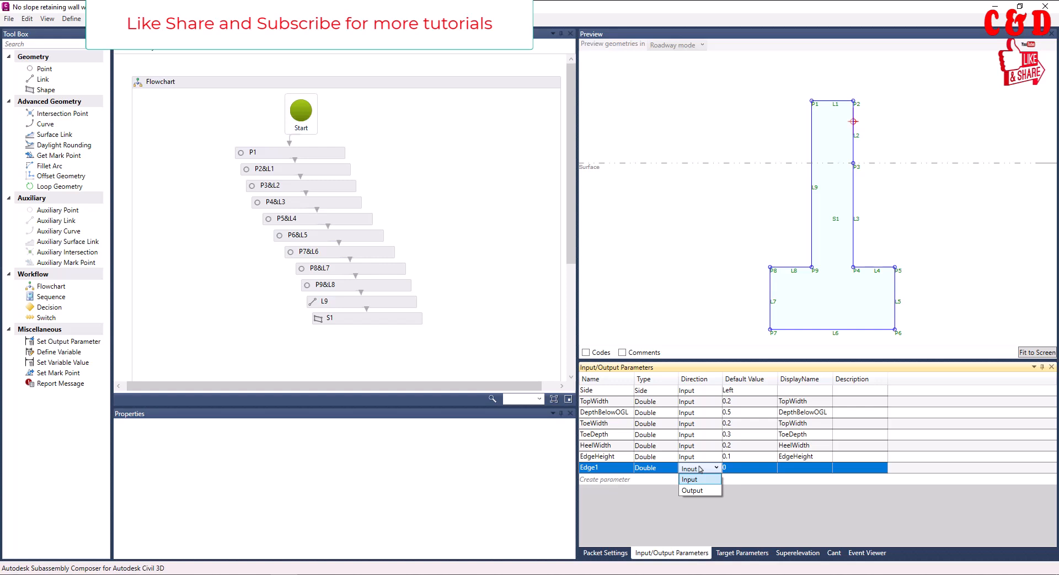
click(692, 469)
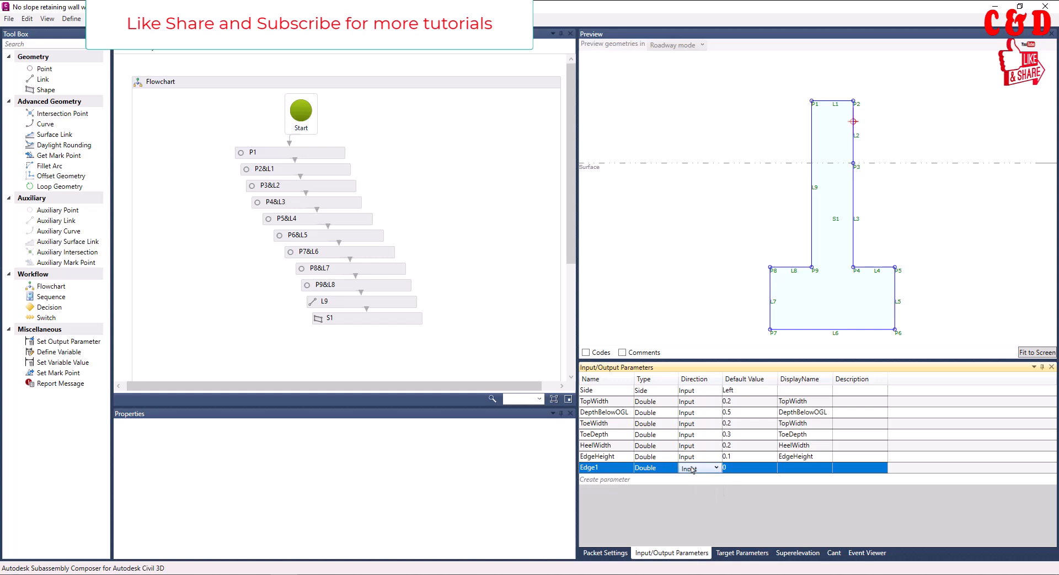
click(731, 468)
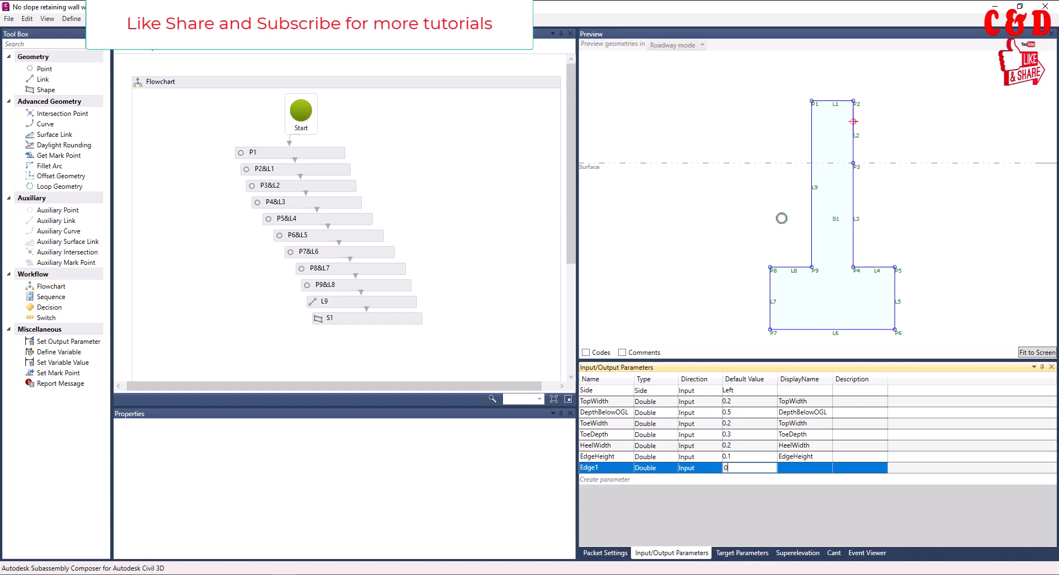
View the wall geometry in Layout mode and return the preview to Roadway mode
click(676, 46)
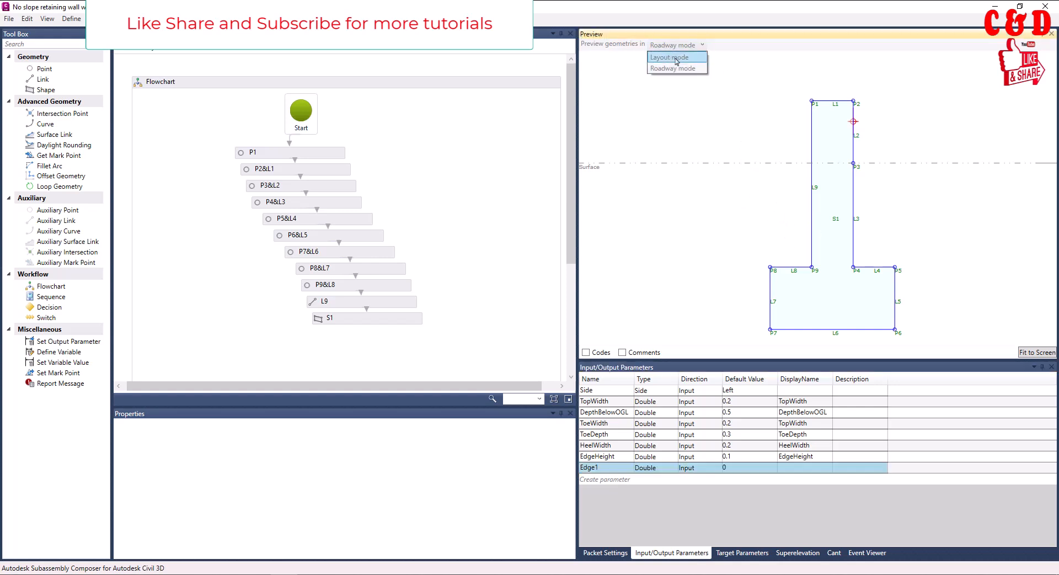
click(676, 58)
click(680, 47)
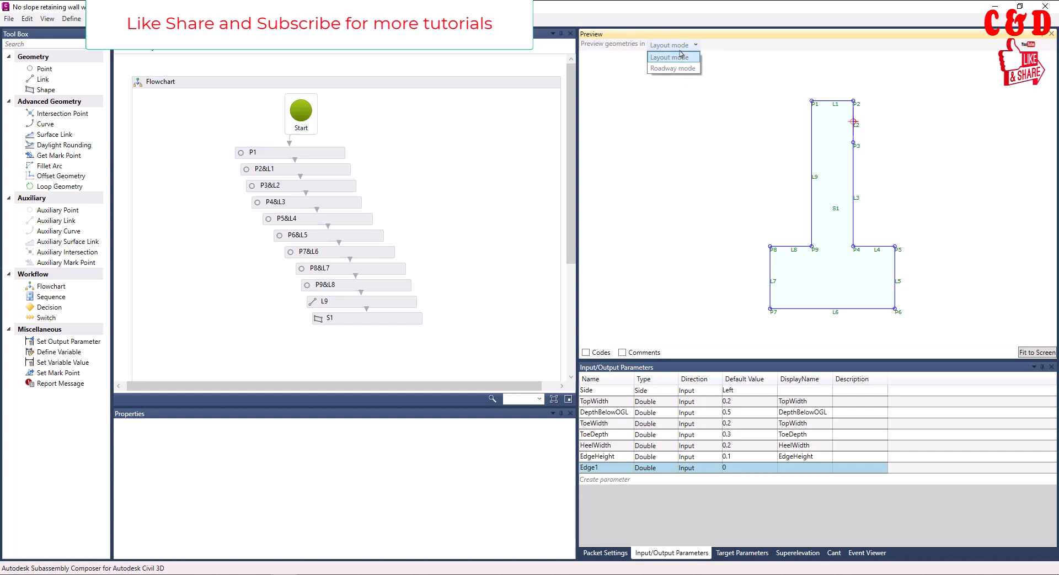
click(677, 69)
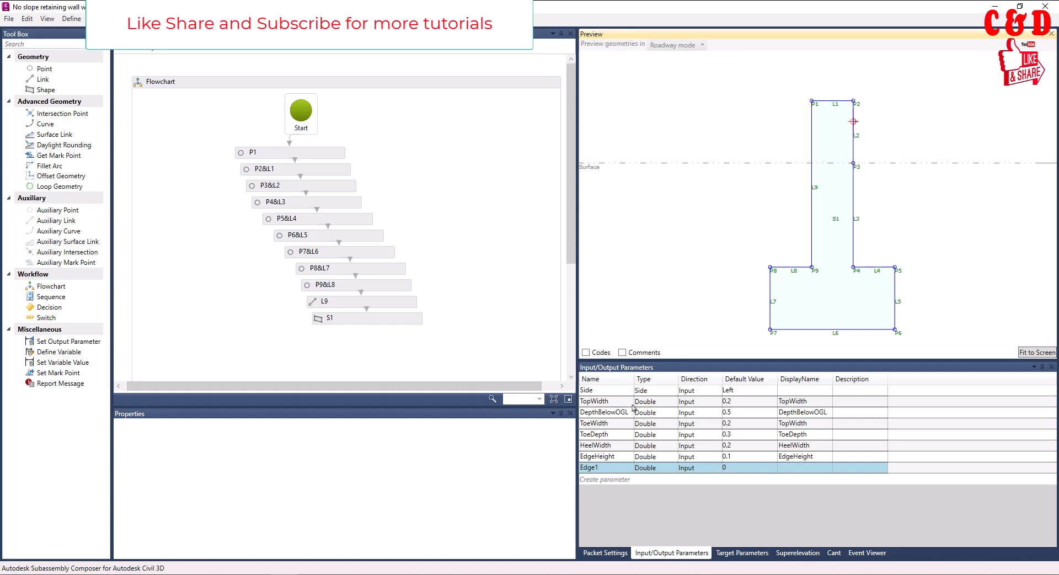
Set the default value of TopWidth to 0.5 and of DepthBelowOGL to 1
click(734, 403)
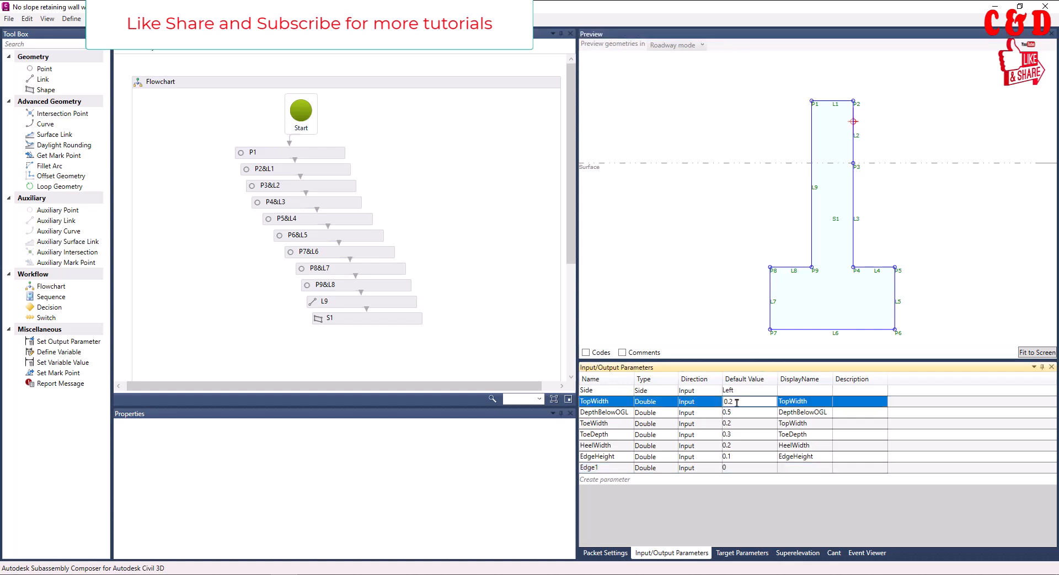
key(Return)
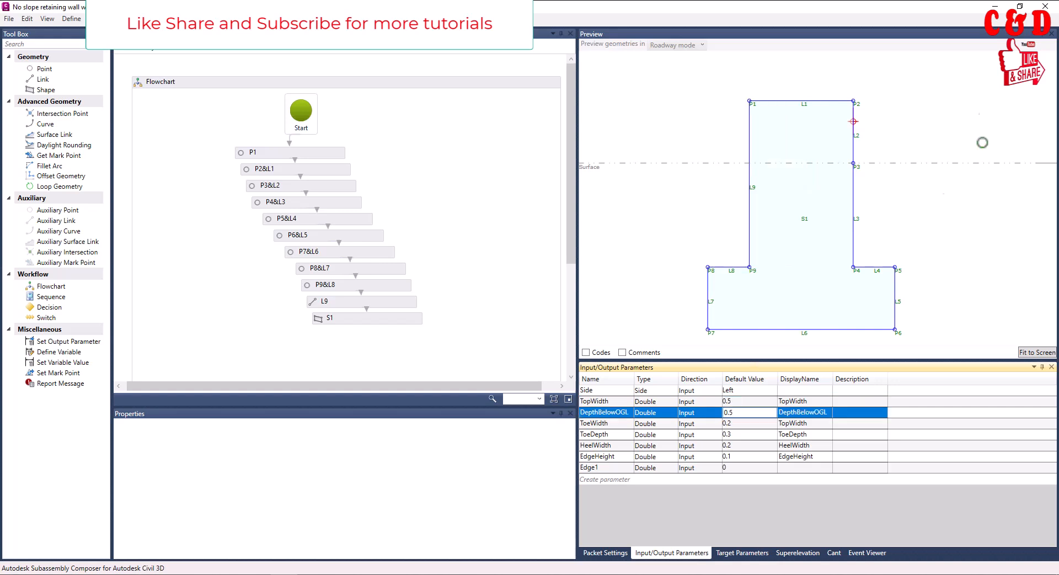
scroll(807, 198, down, 1)
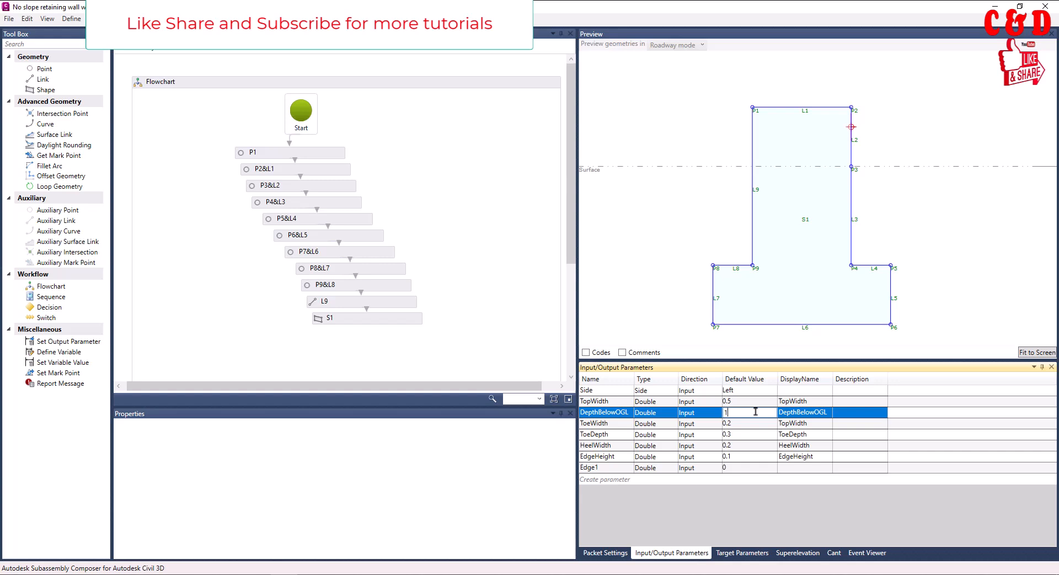
key(Return)
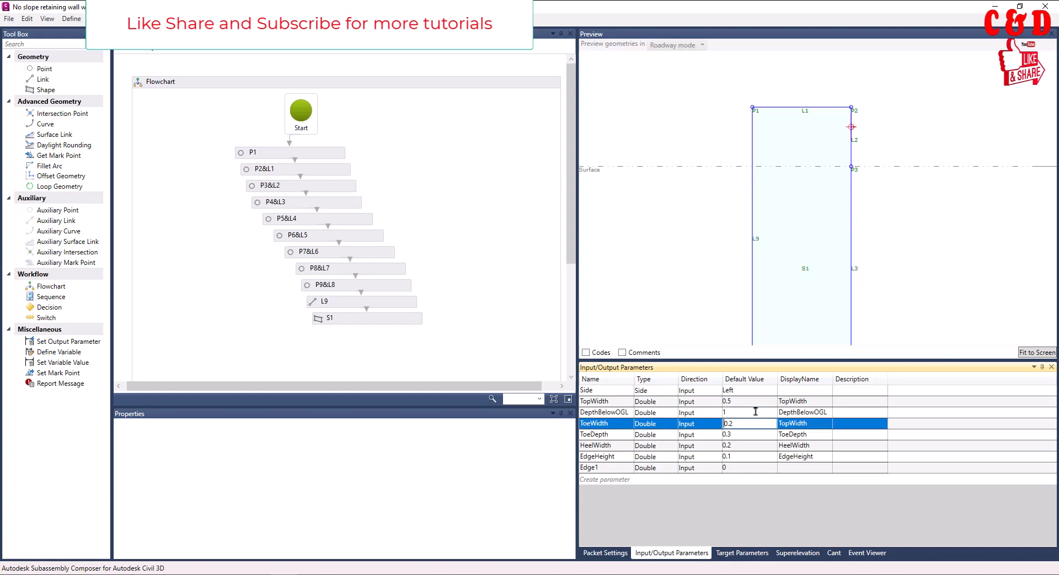
Set the default value of DepthBelowOGL to 0.5 and of TopWidth to 0.2
click(728, 410)
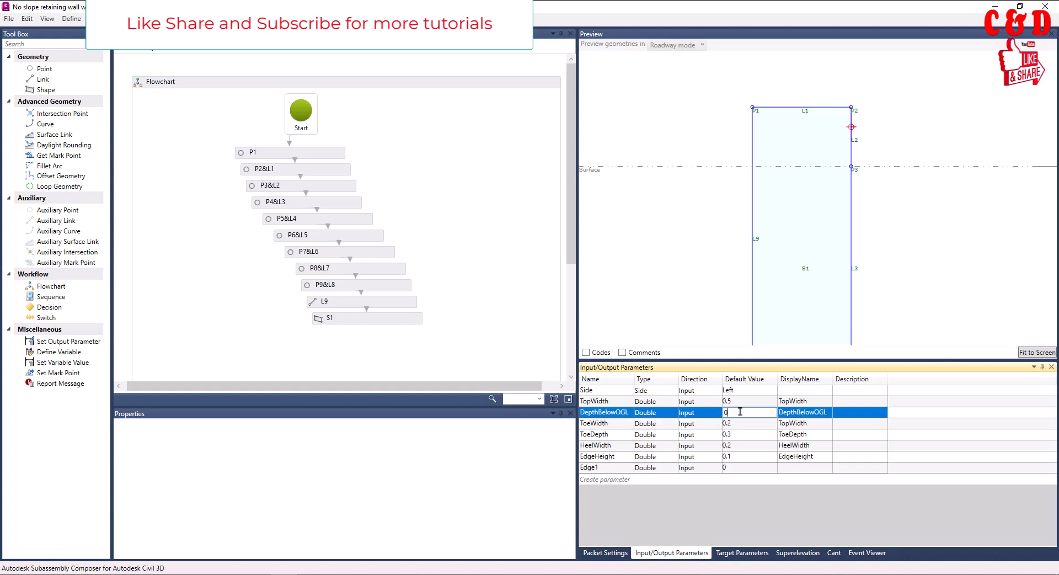
text(0.5)
key(Return)
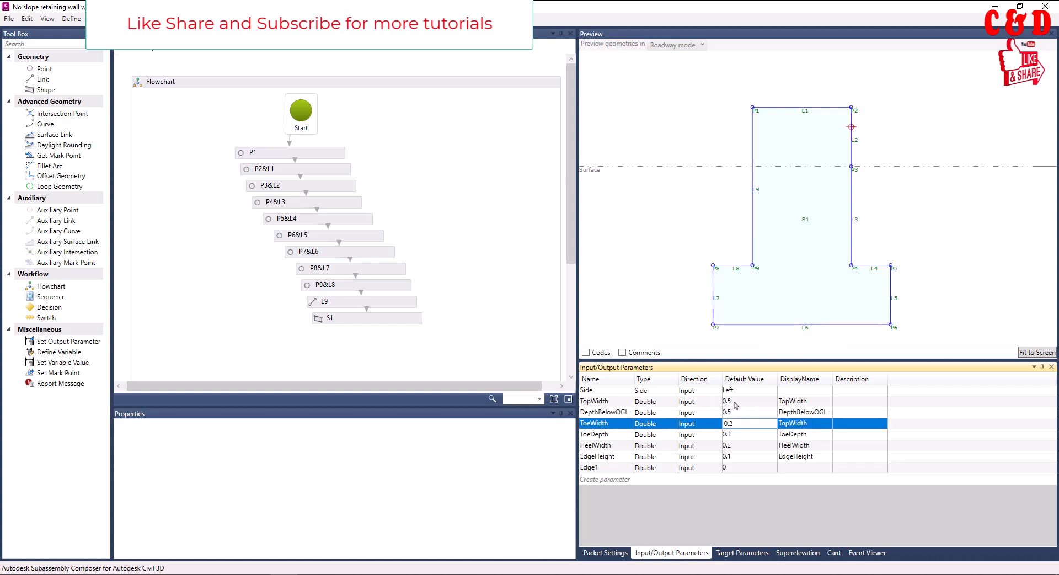
click(734, 401)
key(BackSpace)
text(2)
key(Return)
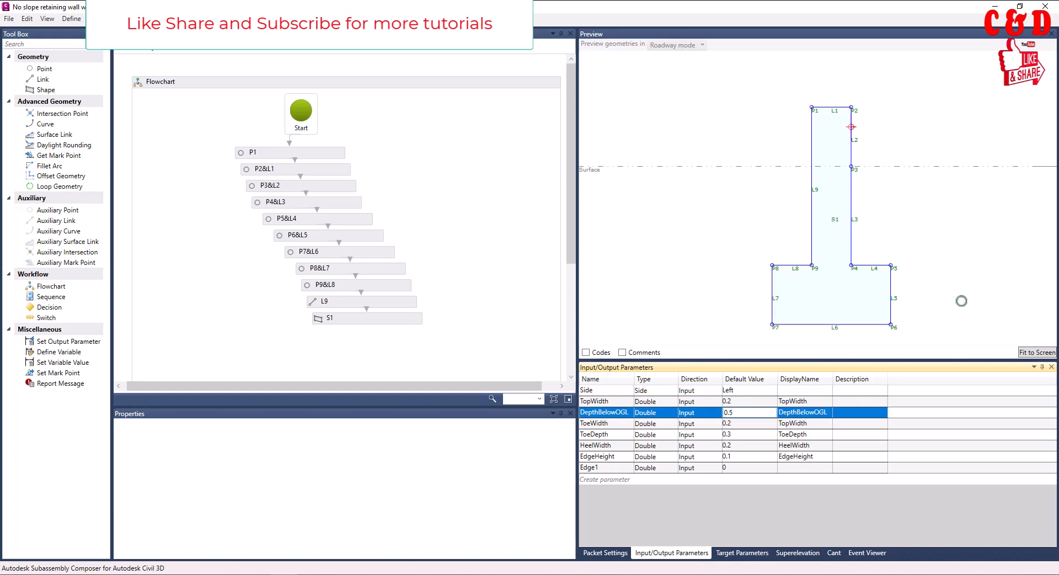
click(1026, 352)
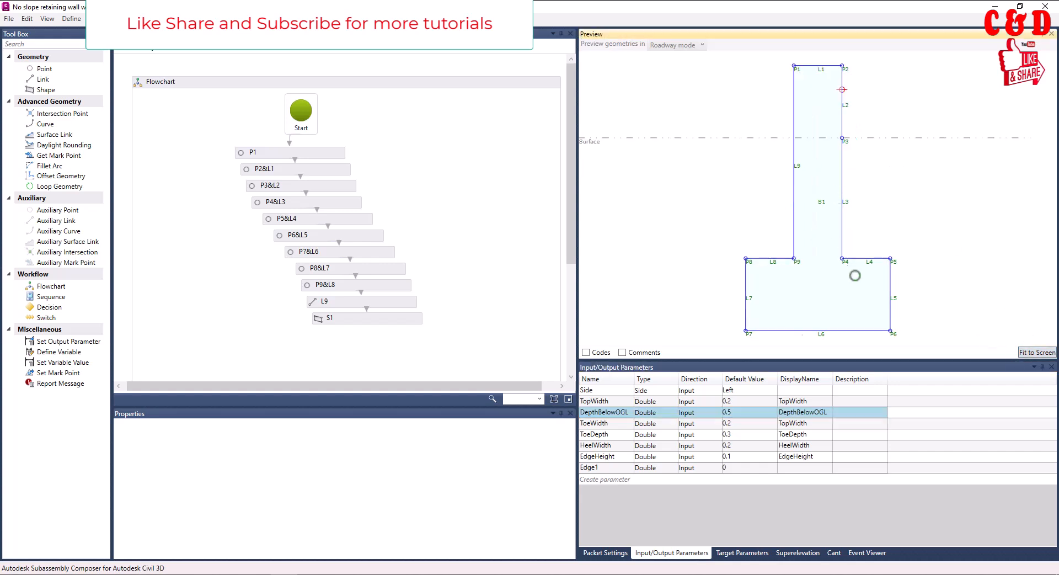
Open the default value and display name of the Edge1 parameter for editing
click(728, 468)
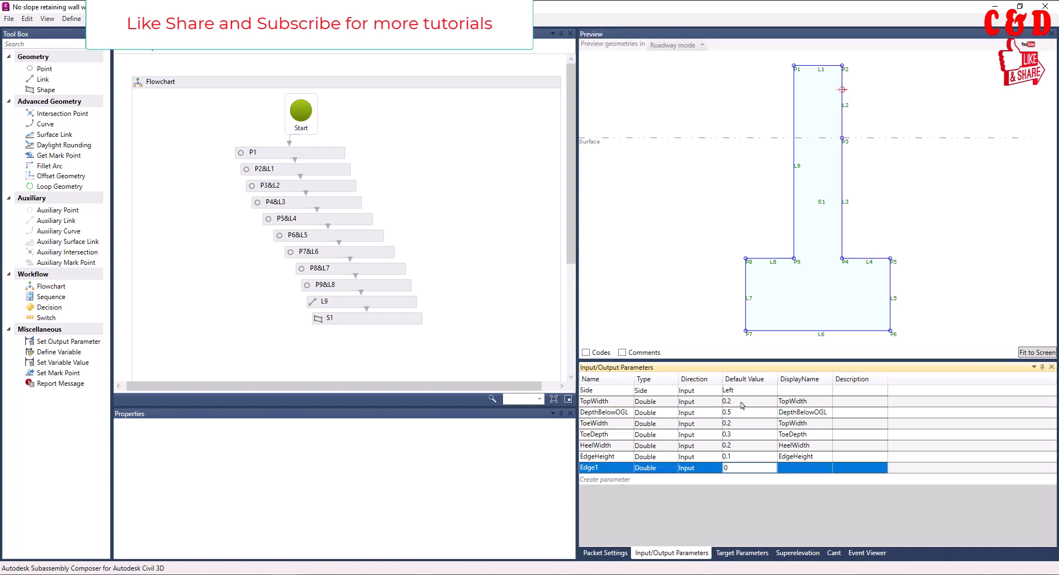
click(796, 471)
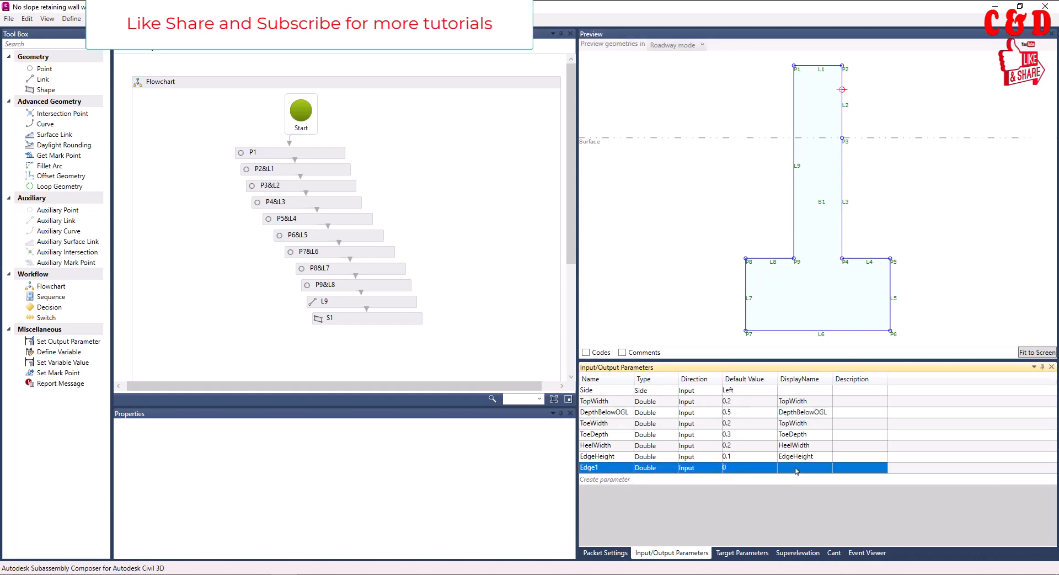
click(797, 470)
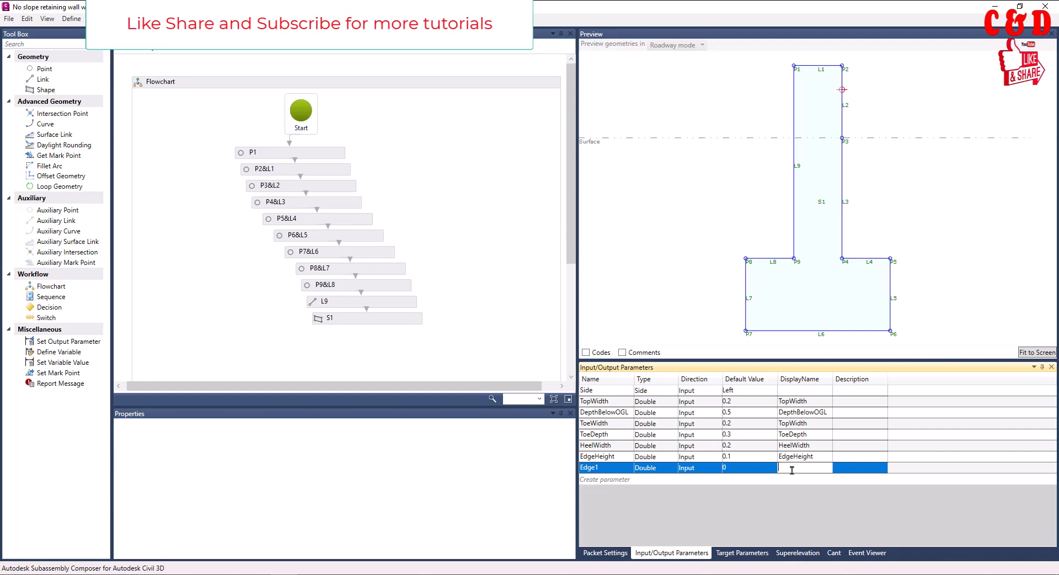
Switch to Civil 3D and examine the left retaining wall subassembly's parameters in its properties, then return to Subassembly Composer
click(222, 574)
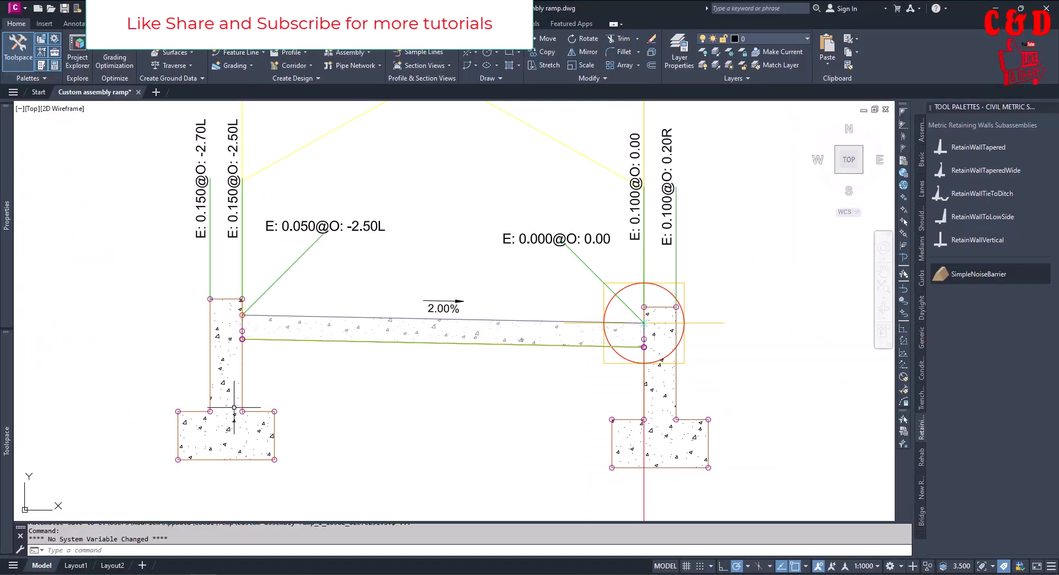
click(251, 410)
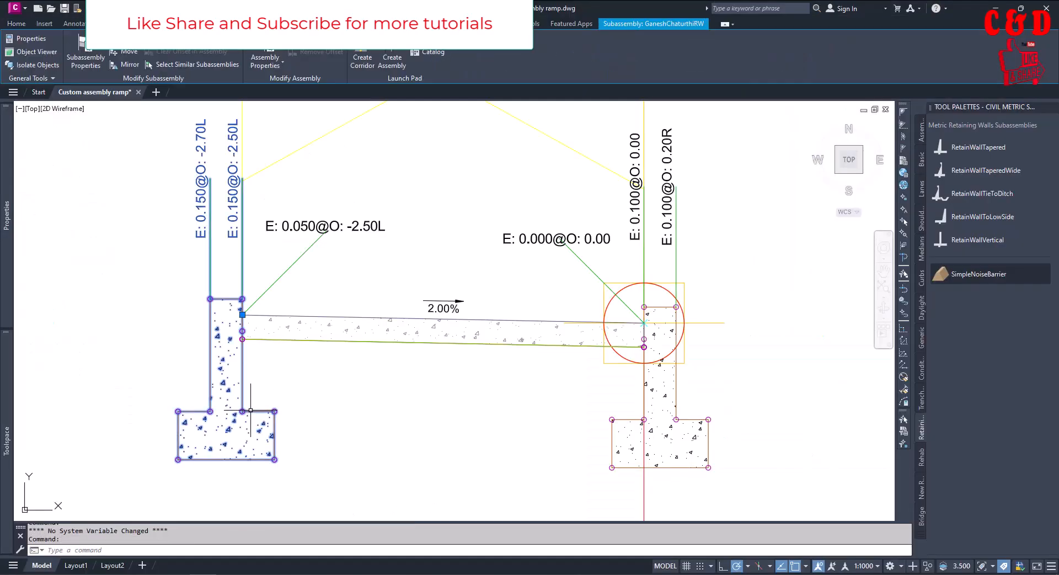
mouse_move(4, 280)
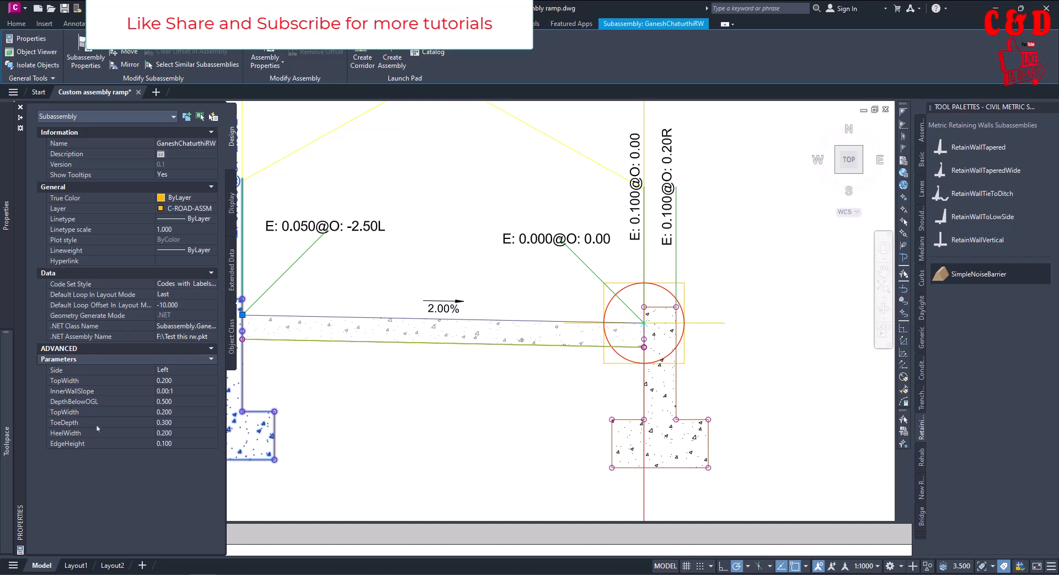
click(365, 455)
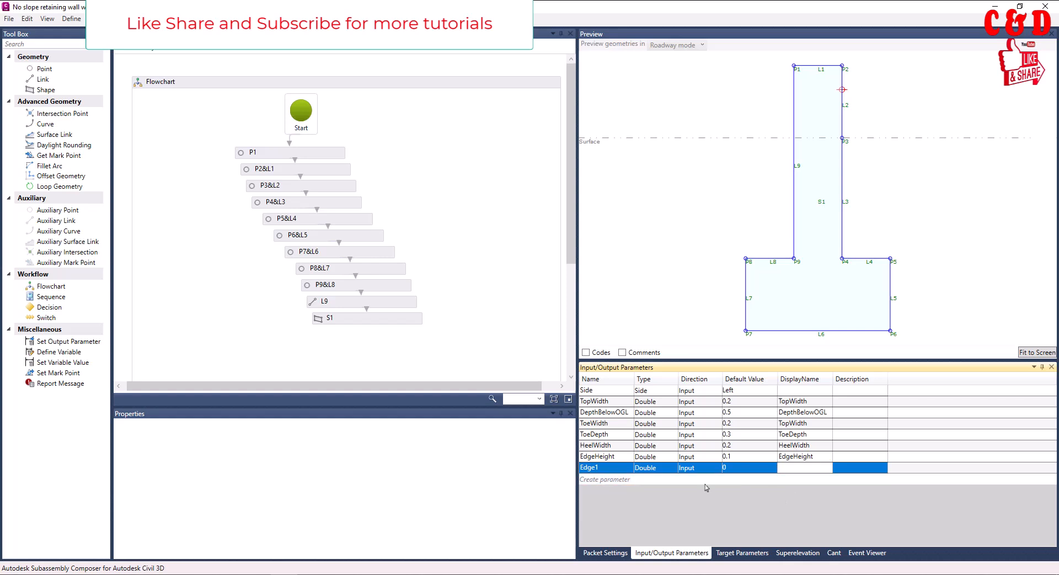
Delete the Edge1 input parameter from the wall's parameter list
click(747, 468)
click(858, 470)
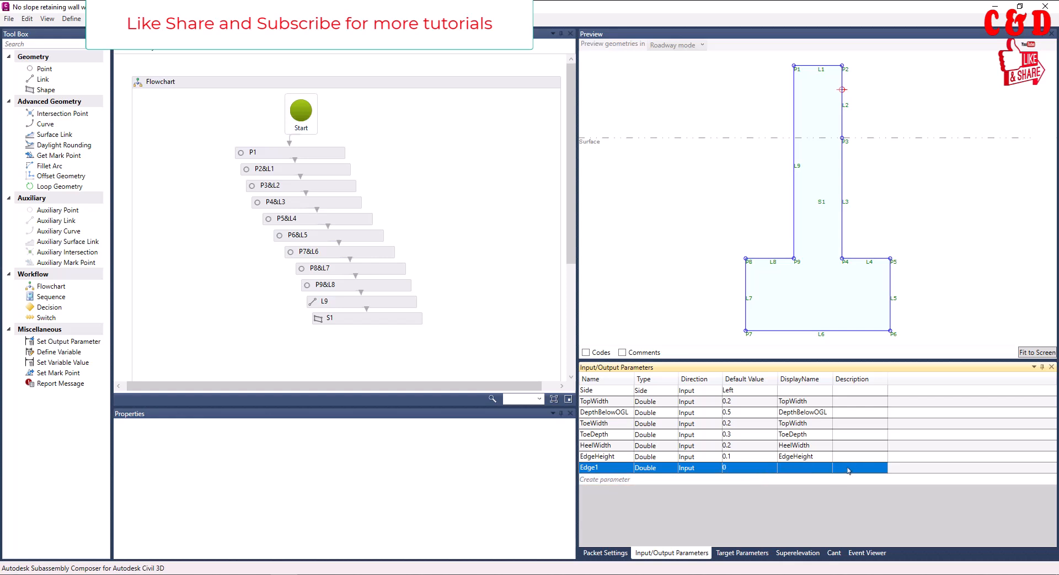
click(848, 469)
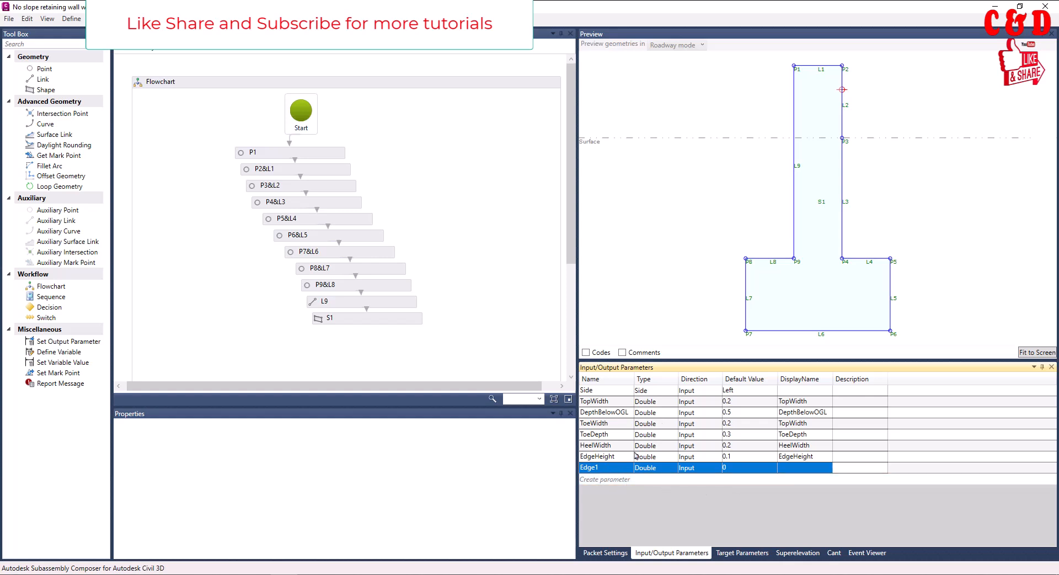
click(603, 470)
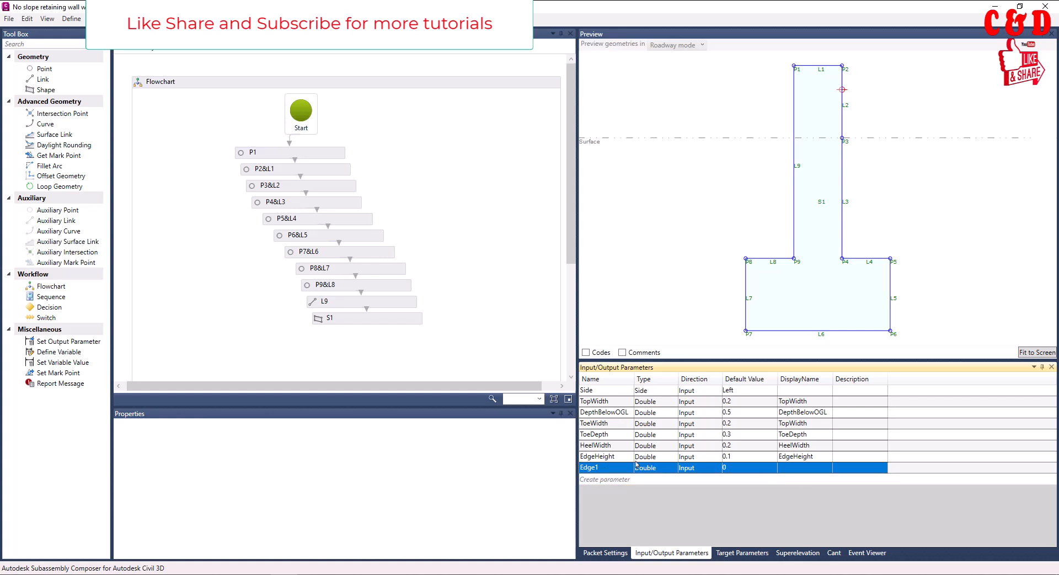
click(615, 468)
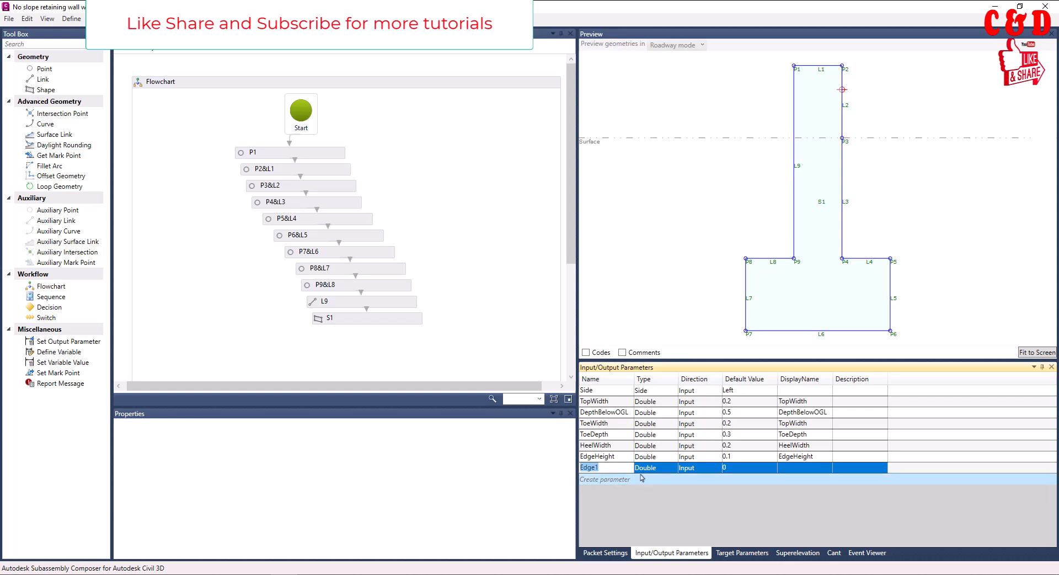
click(646, 469)
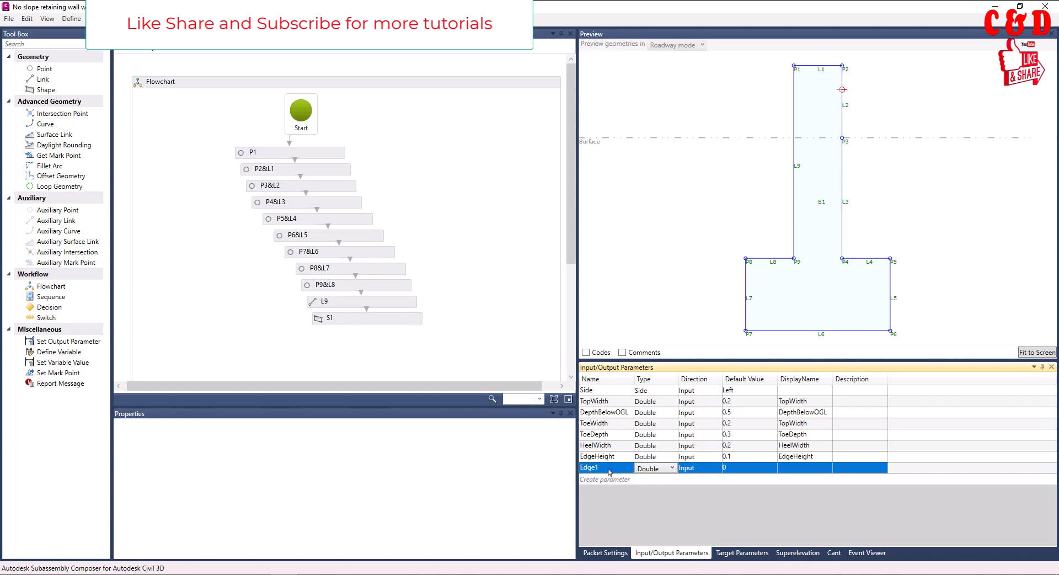
key(Delete)
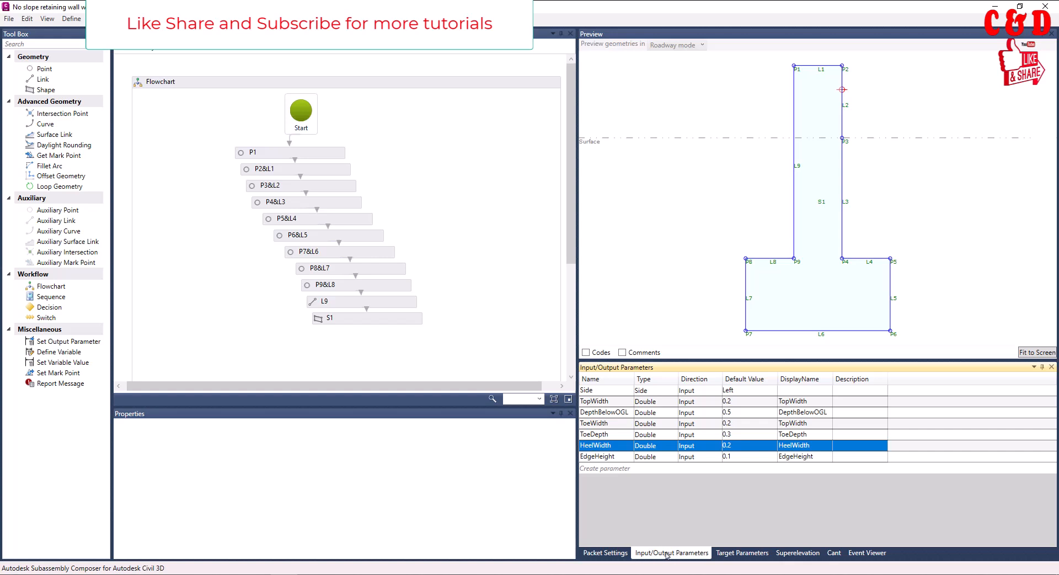
Examine the packet settings, going through the subassembly name, help file and image fields
click(602, 552)
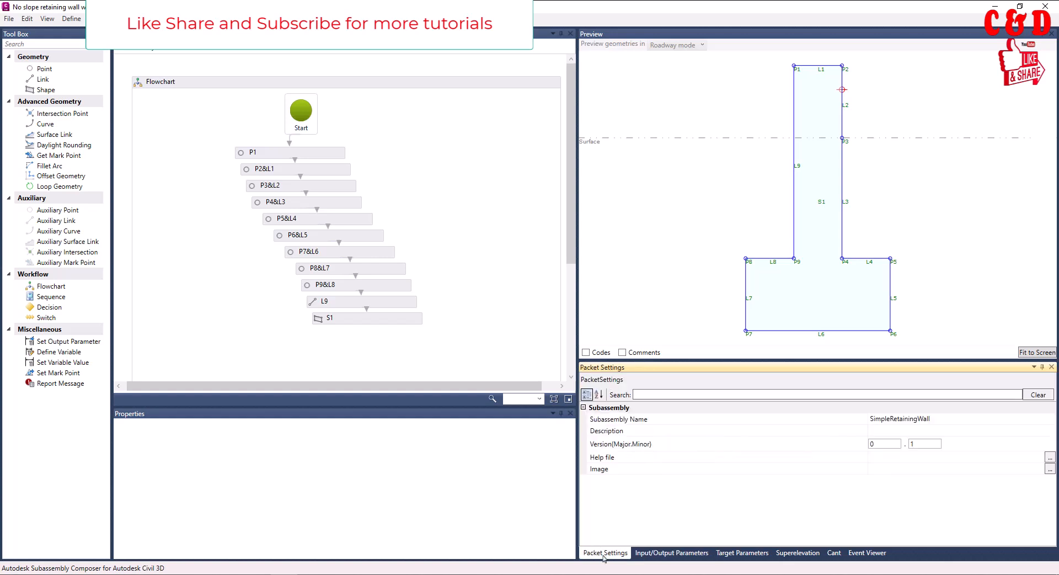
click(904, 420)
click(917, 420)
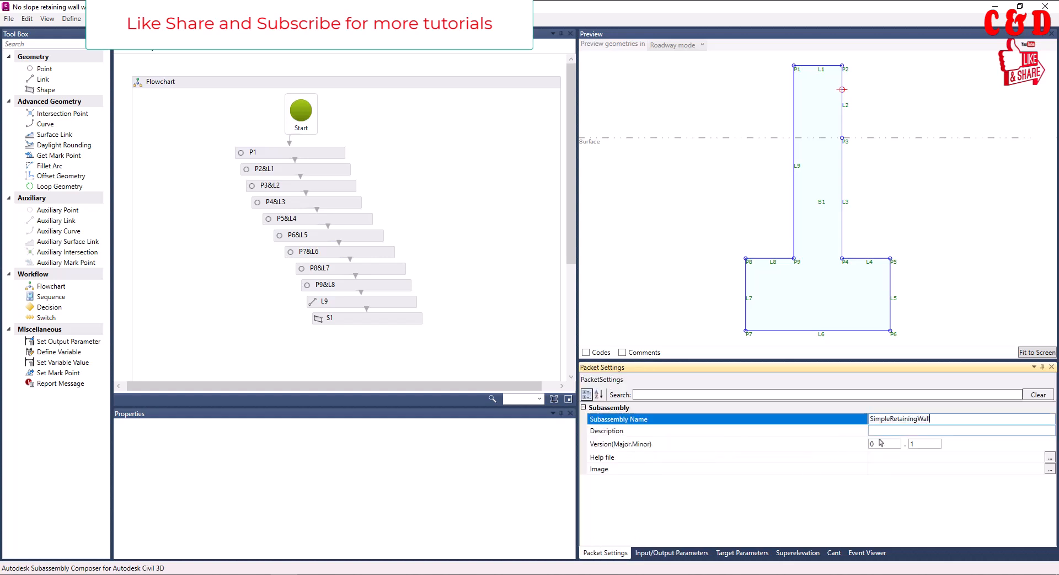
click(889, 458)
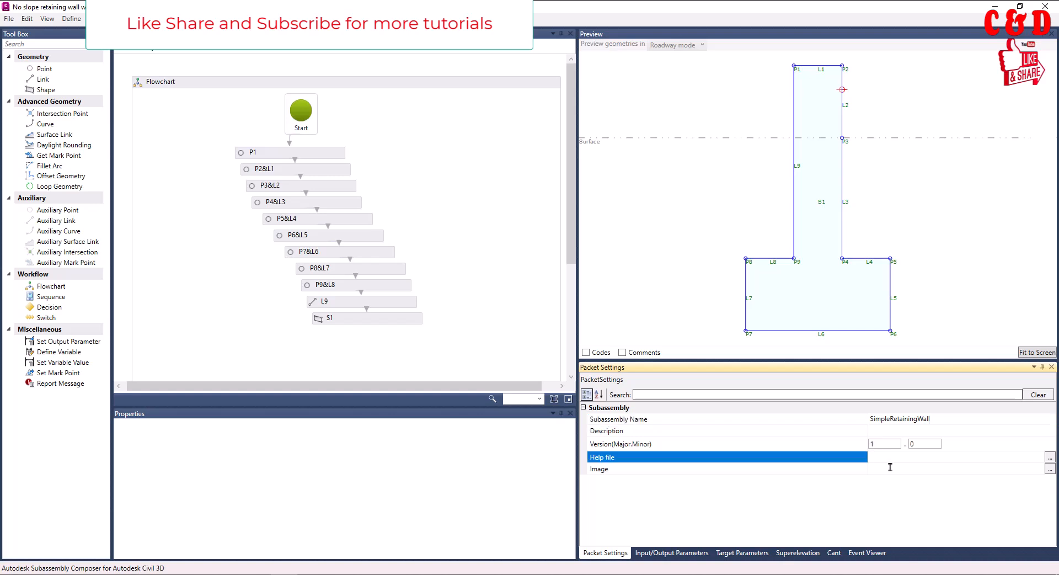
click(890, 467)
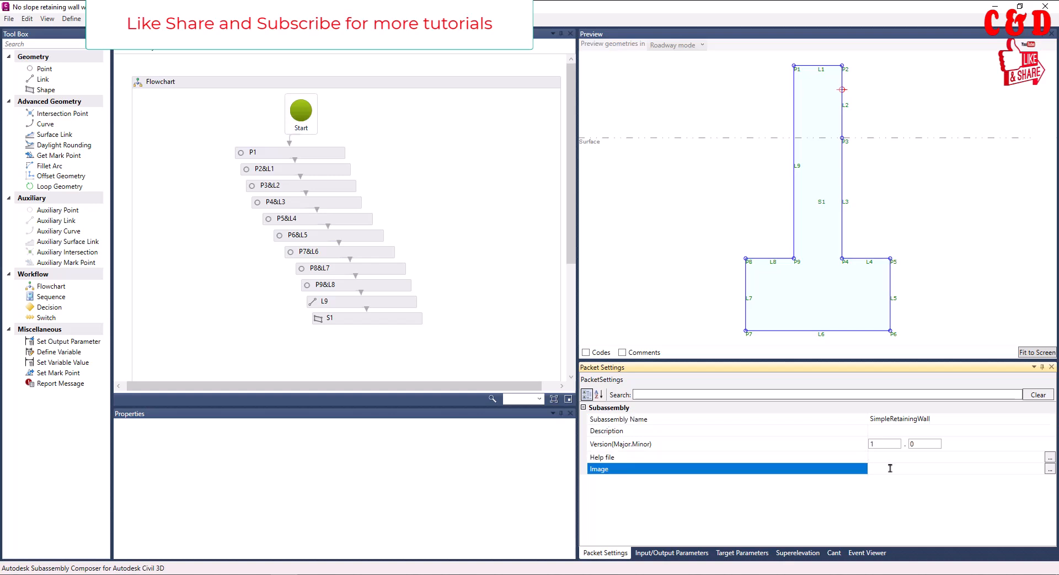
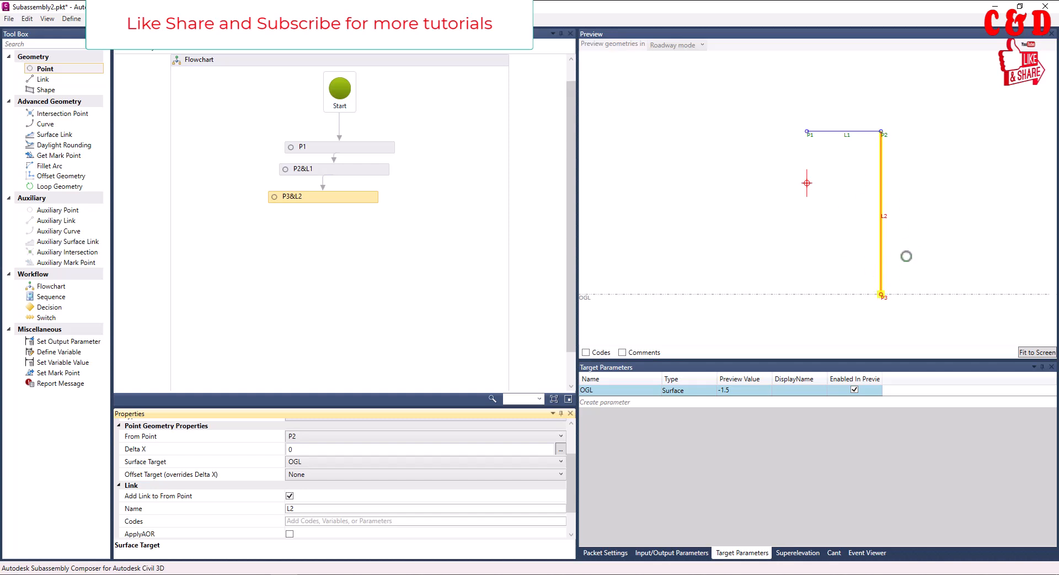
Examine point P3's Offset Target and Delta X settings alongside the wall geometry in the preview
click(377, 474)
click(378, 474)
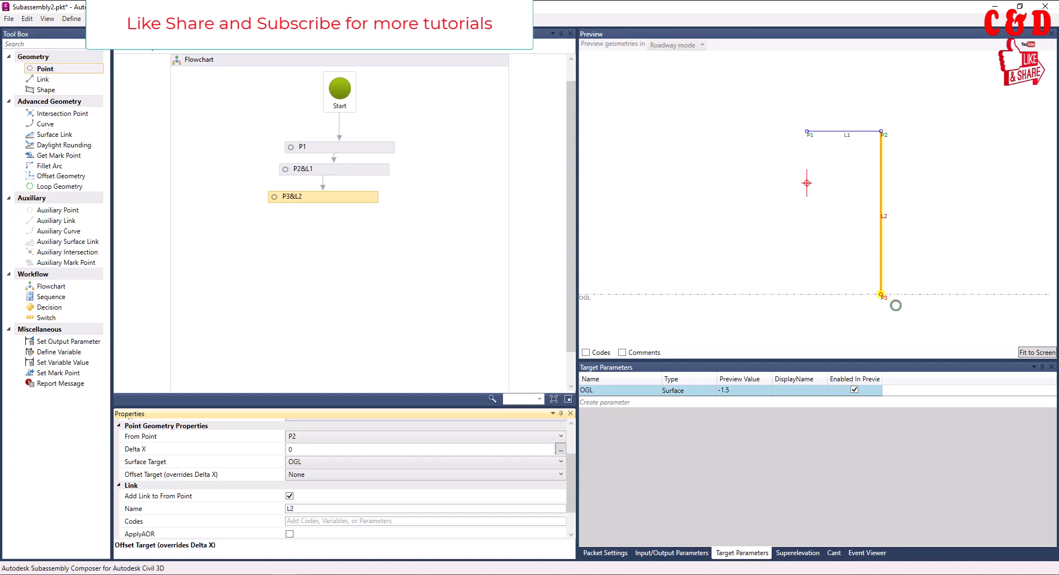
scroll(877, 176, down, 1)
click(1034, 354)
scroll(906, 205, down, 4)
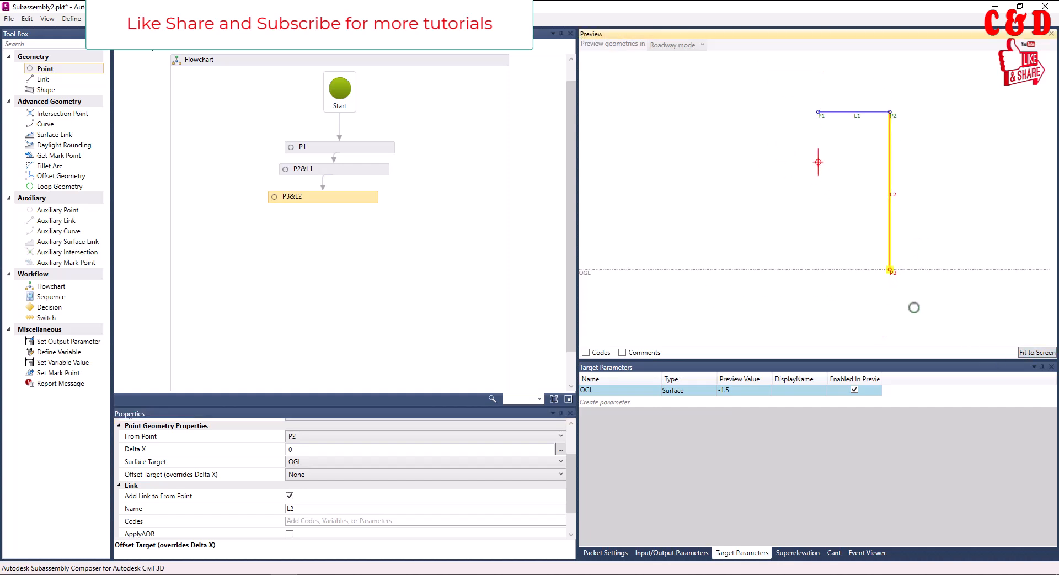
scroll(419, 485, up, 3)
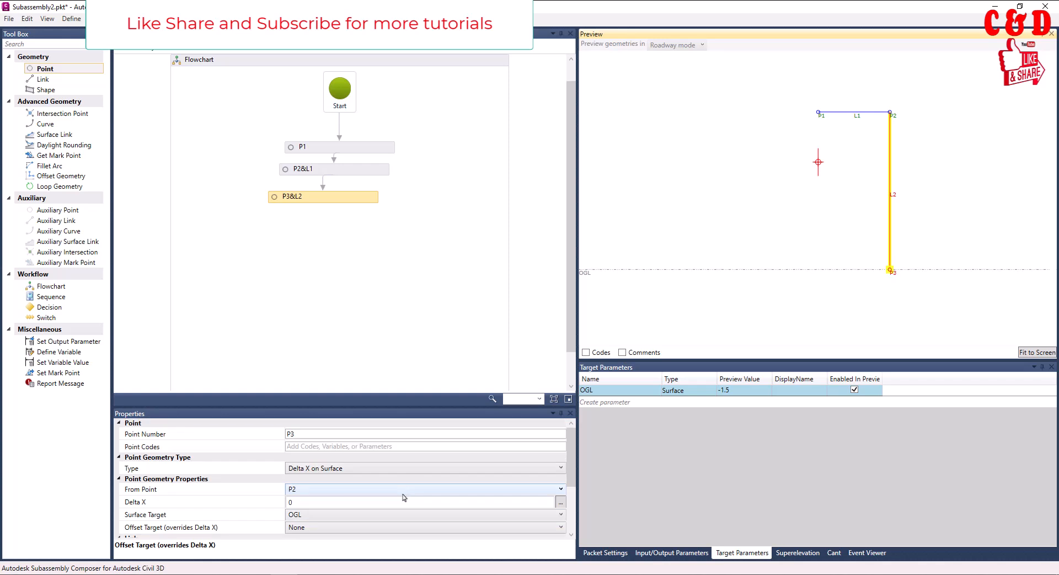
click(309, 502)
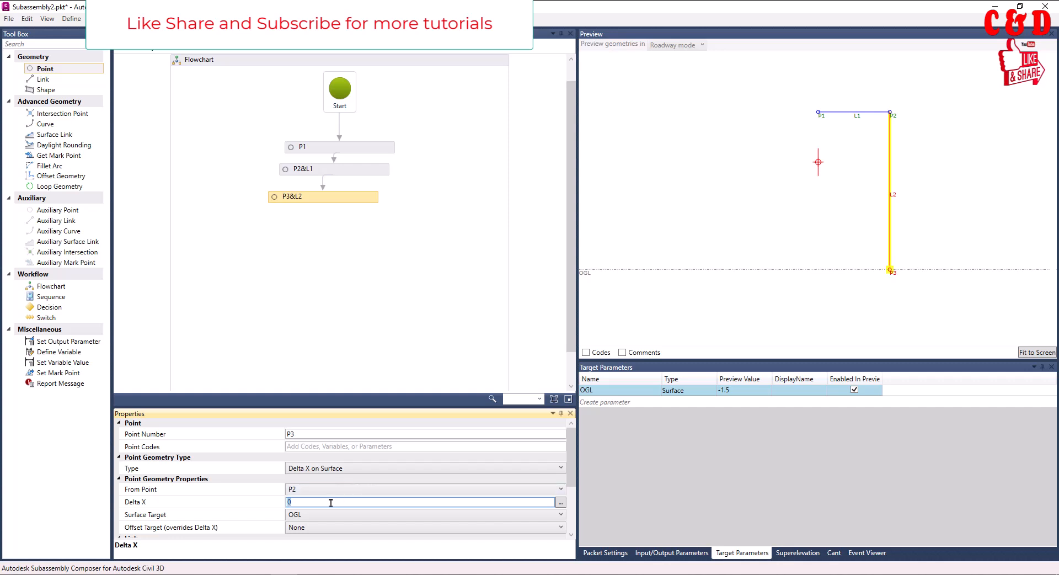
click(897, 199)
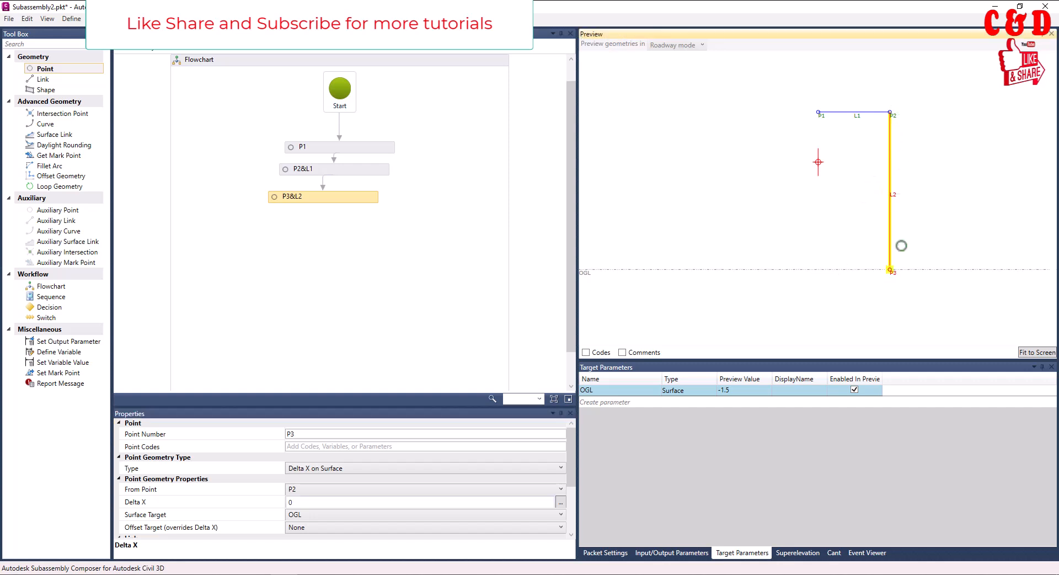
click(897, 200)
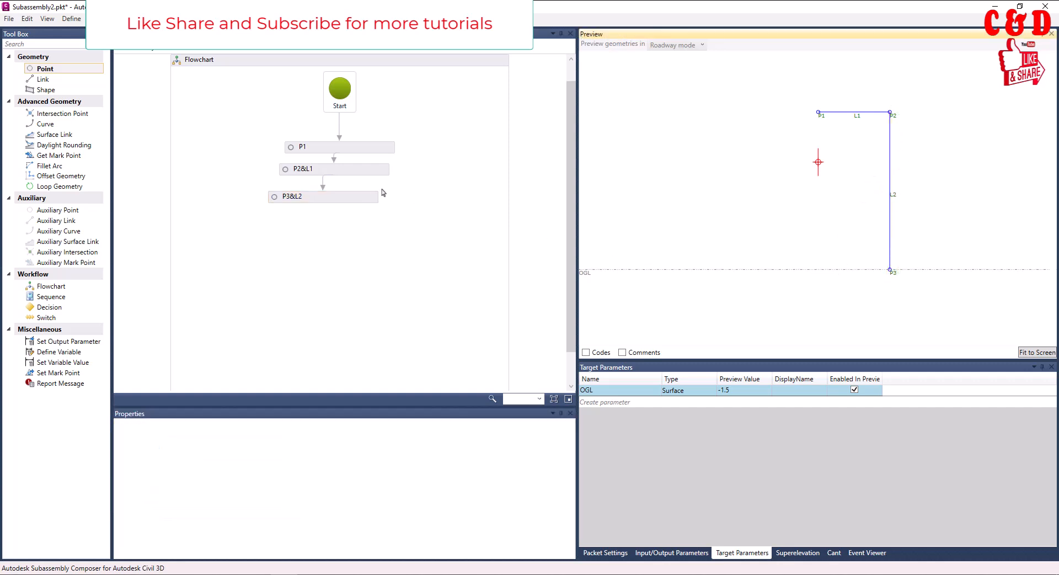
Try a Delta X of 0.2 for point P3, then set it back to 0
click(364, 197)
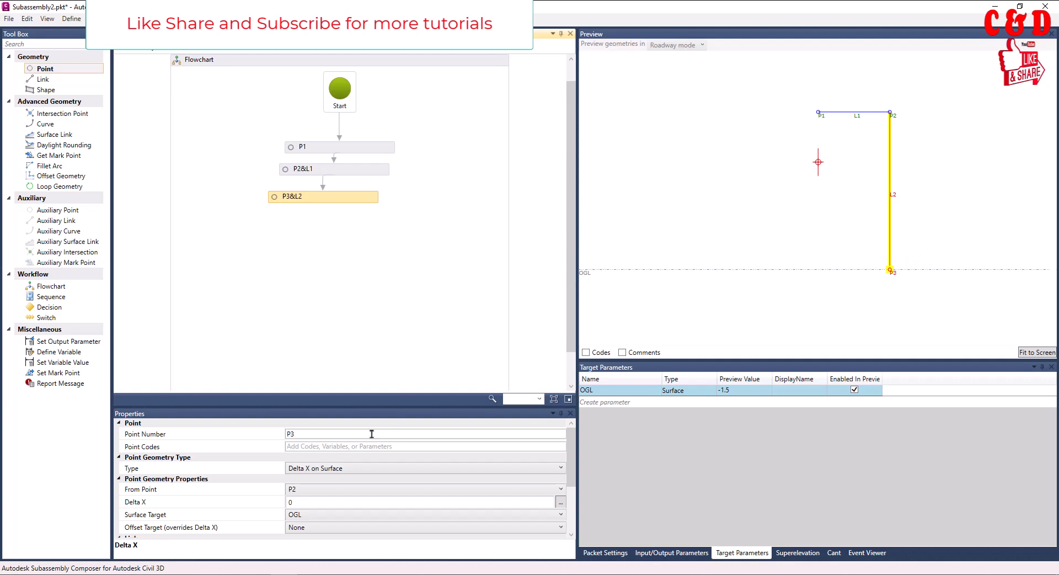
click(298, 501)
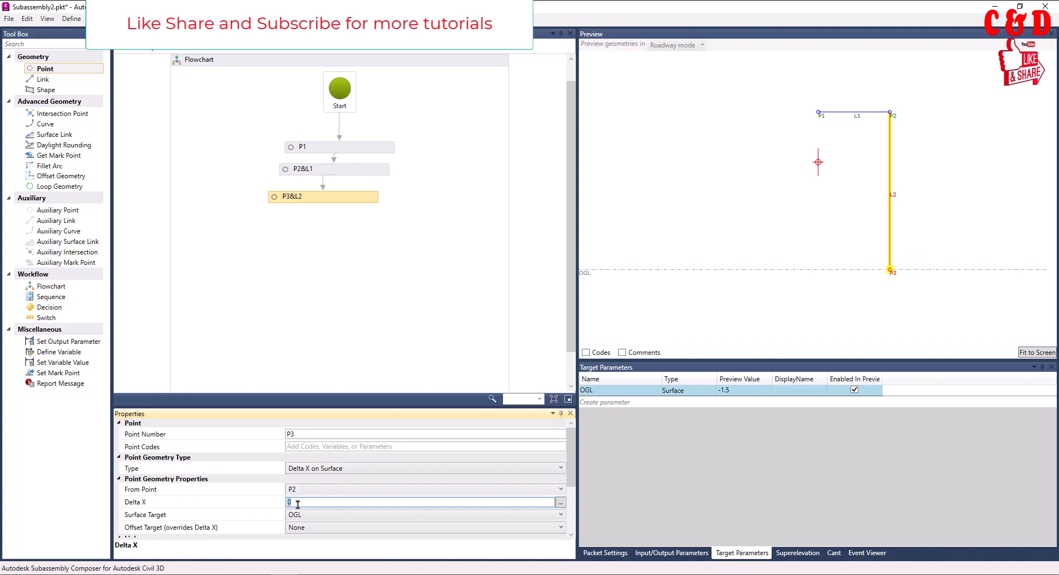
key(Return)
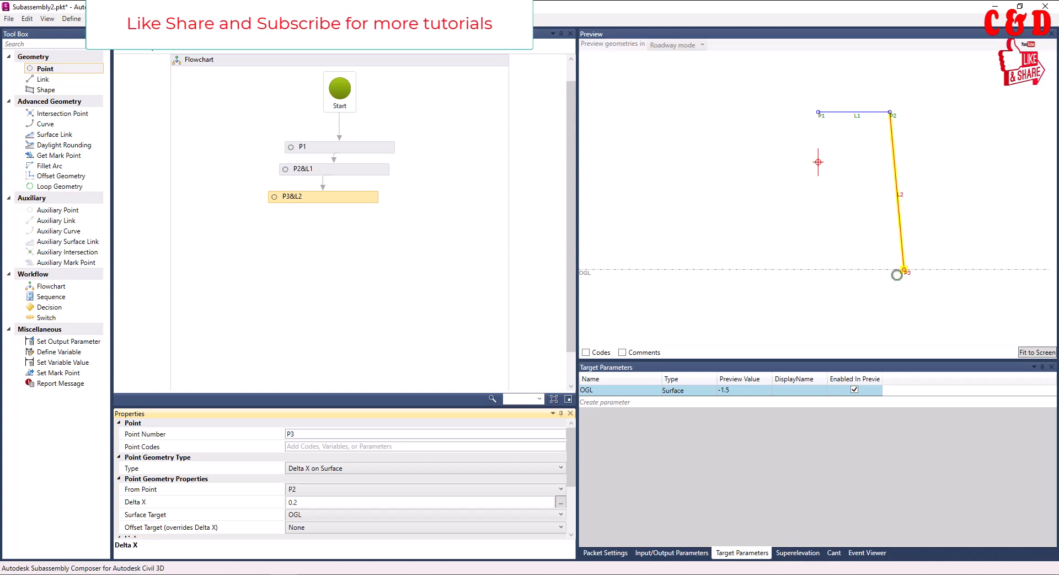
click(301, 503)
drag(301, 503, 282, 507)
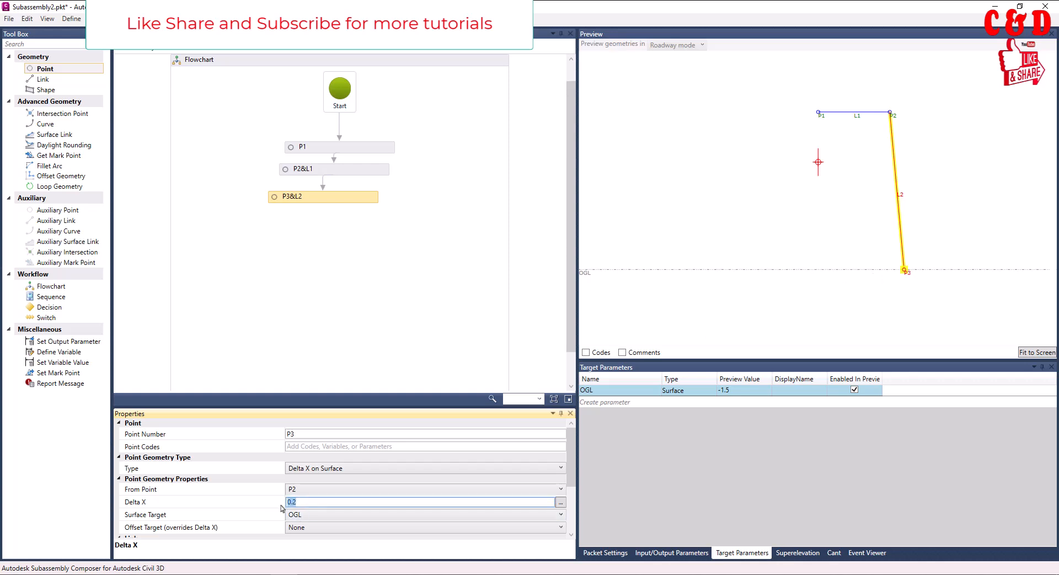
key(Return)
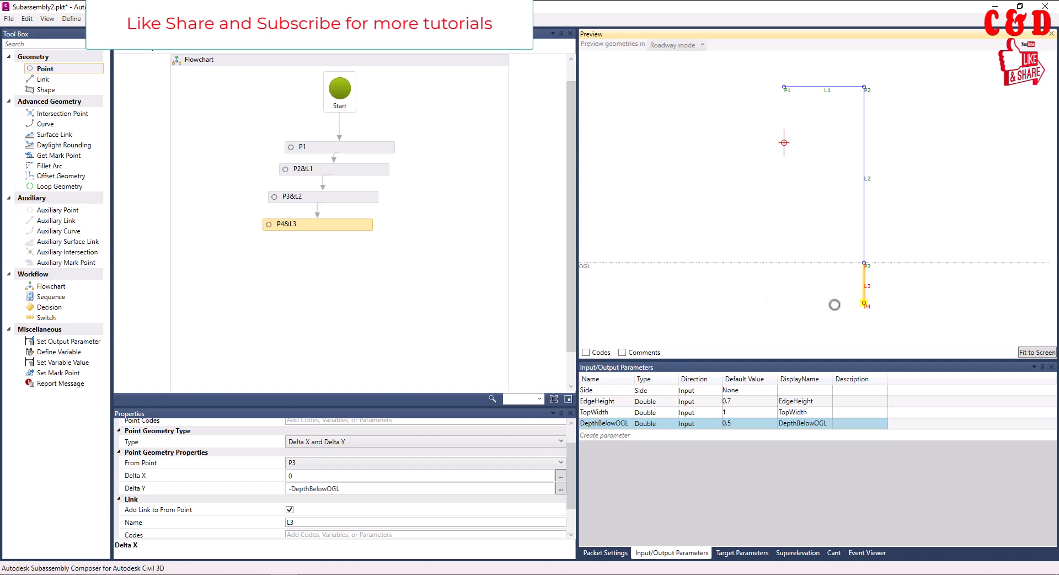
Switch to Civil 3D to examine the ramp assembly's retaining walls, then return to Subassembly Composer
key(alt+Tab)
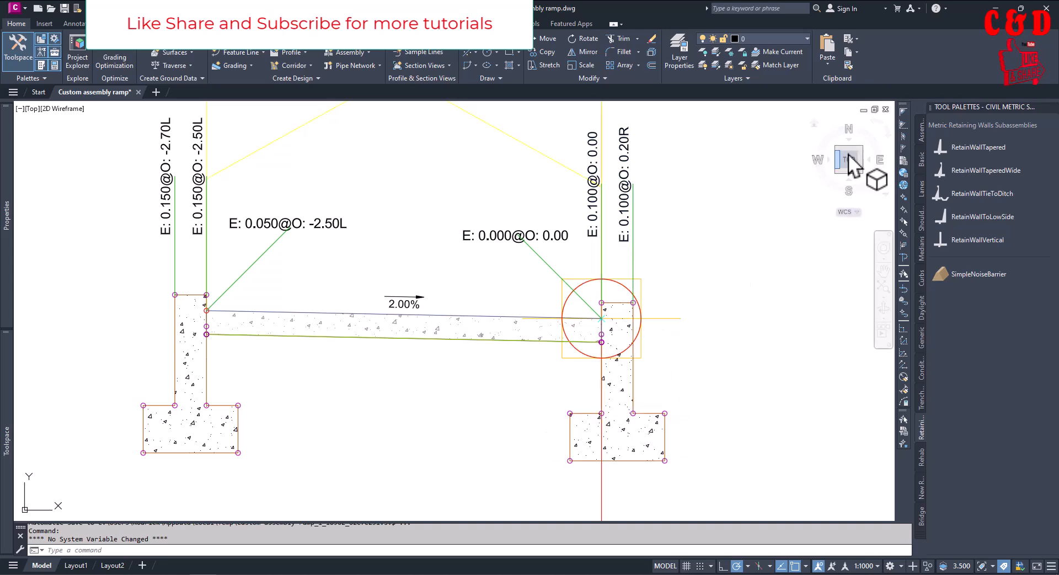
click(994, 9)
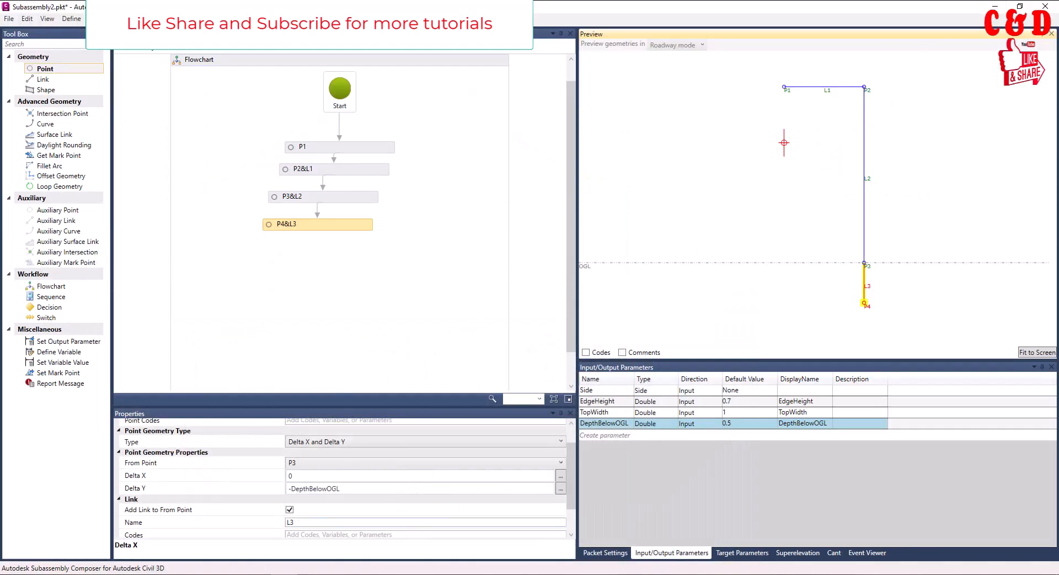
click(258, 574)
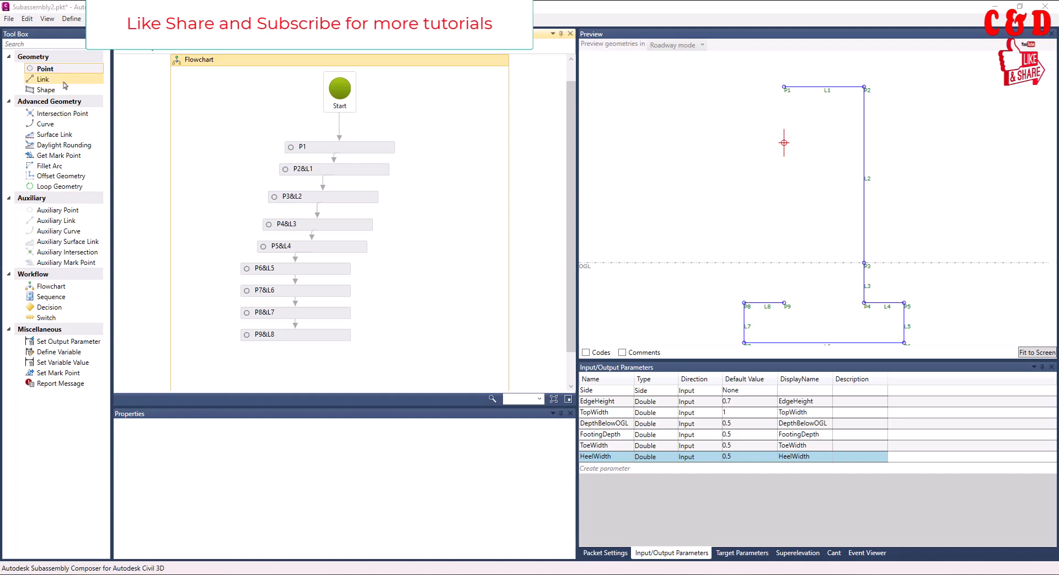
Add a link after P9&L8 in the flowchart, running from start point P1 to end point P9
mouse_move(63, 74)
mouse_down()
mouse_move(287, 304)
mouse_move(299, 350)
mouse_move(68, 65)
mouse_up()
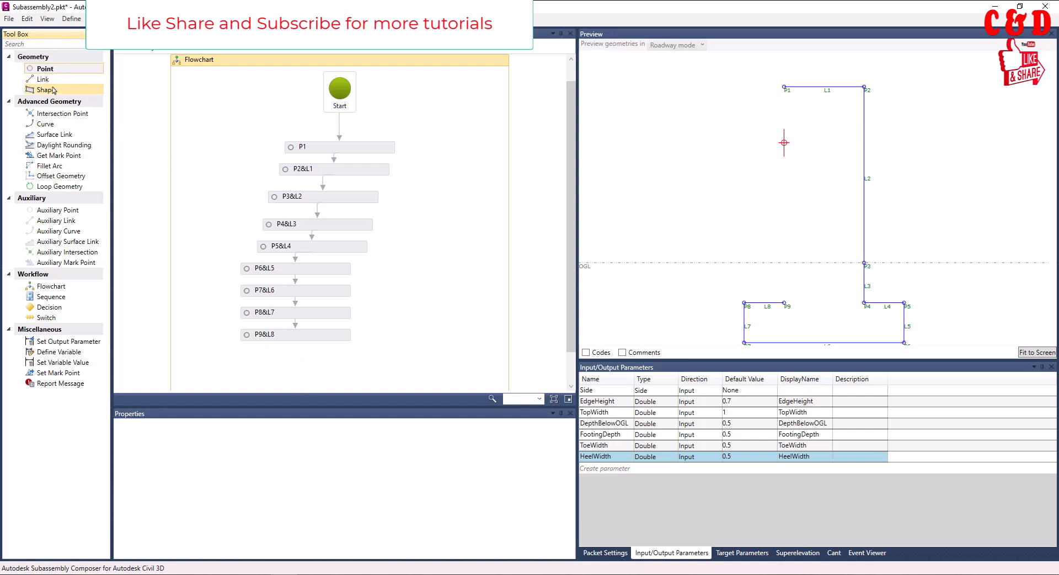
click(55, 82)
drag(60, 84, 305, 364)
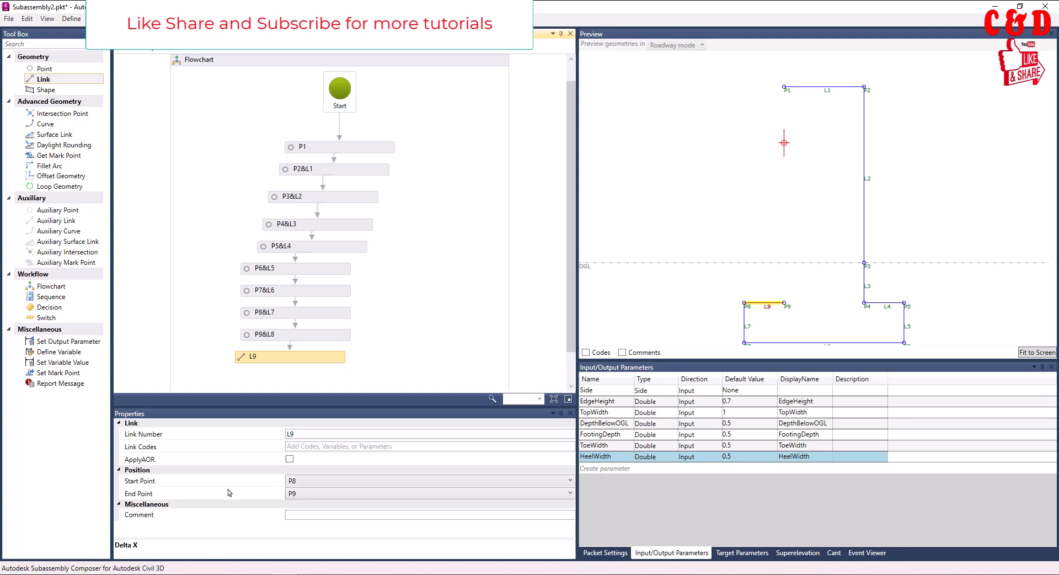
click(309, 481)
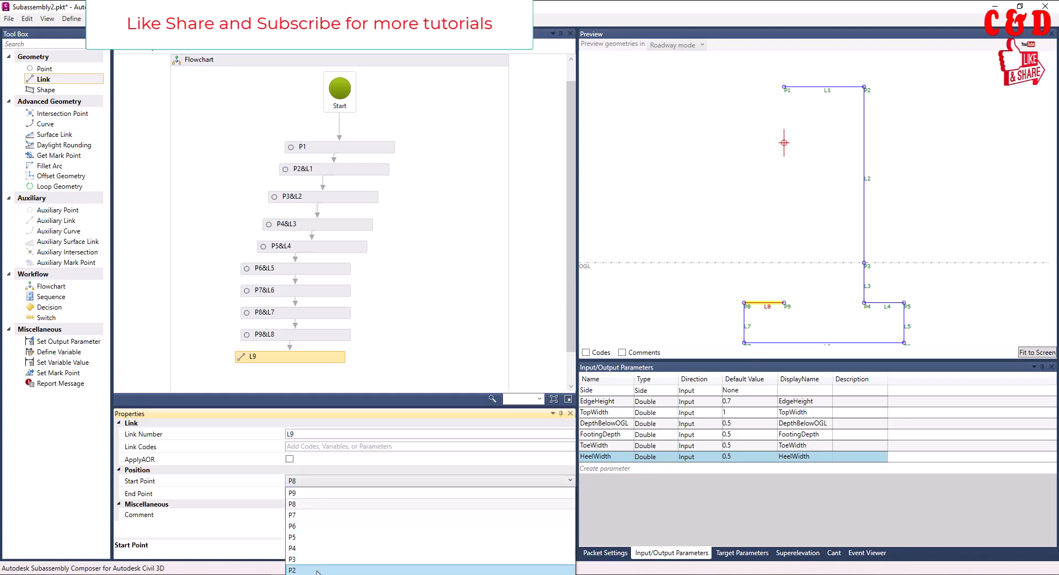
click(310, 574)
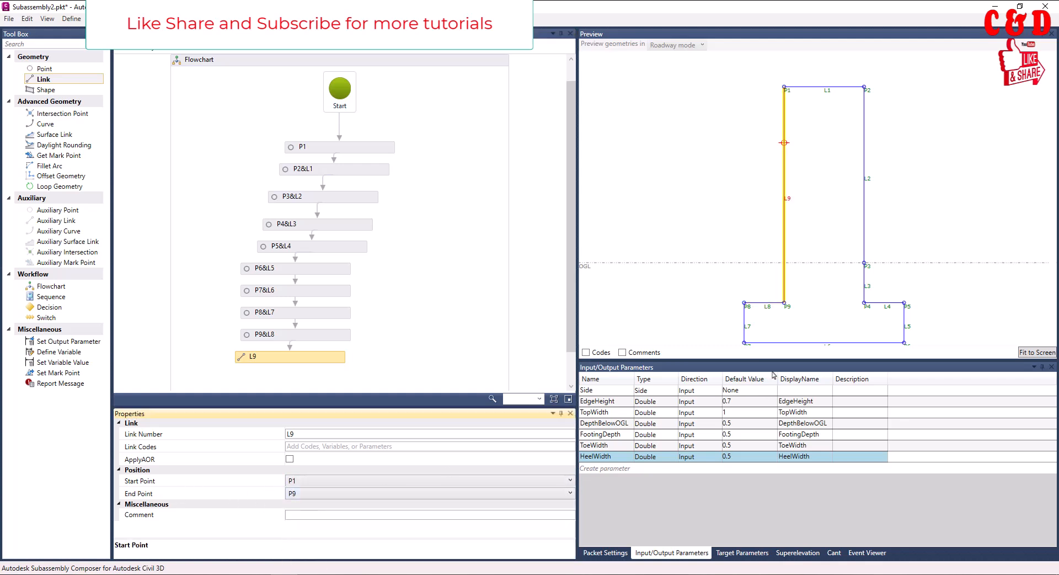
click(705, 211)
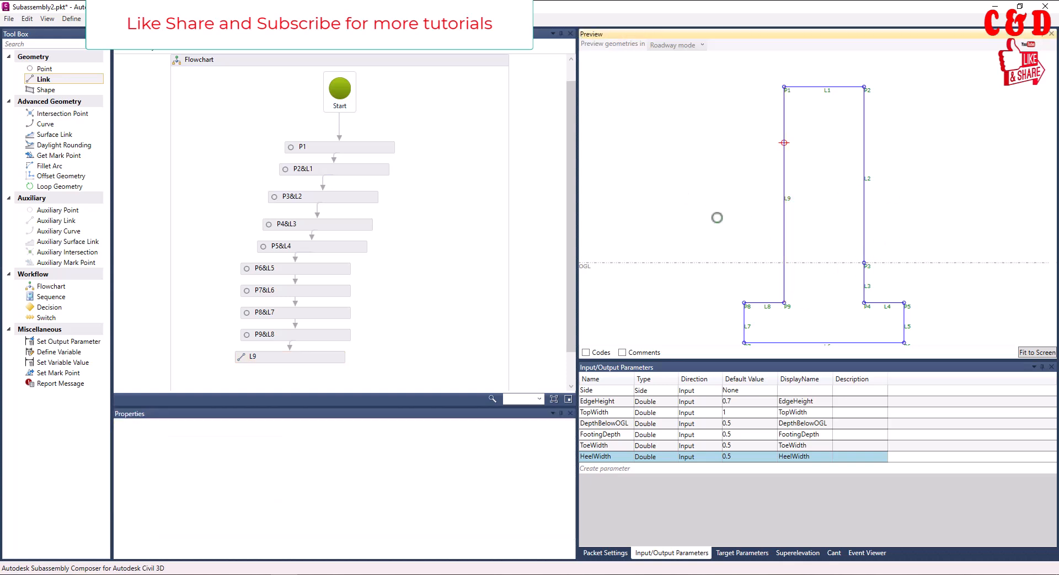
Set the default values of both the EdgeHeight and TopWidth input parameters to 0.25
scroll(814, 284, down, 3)
scroll(857, 296, up, 3)
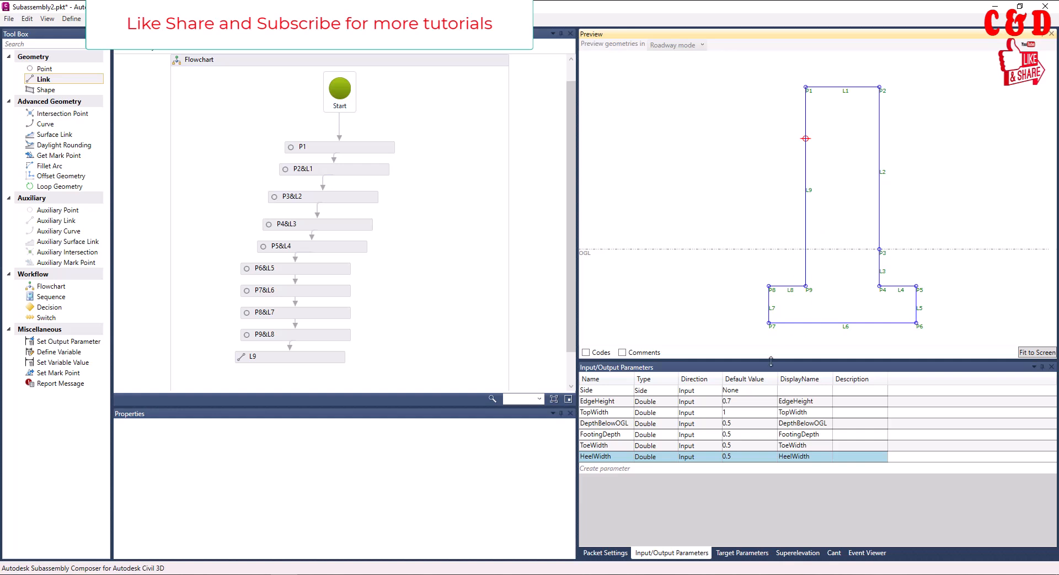
click(739, 403)
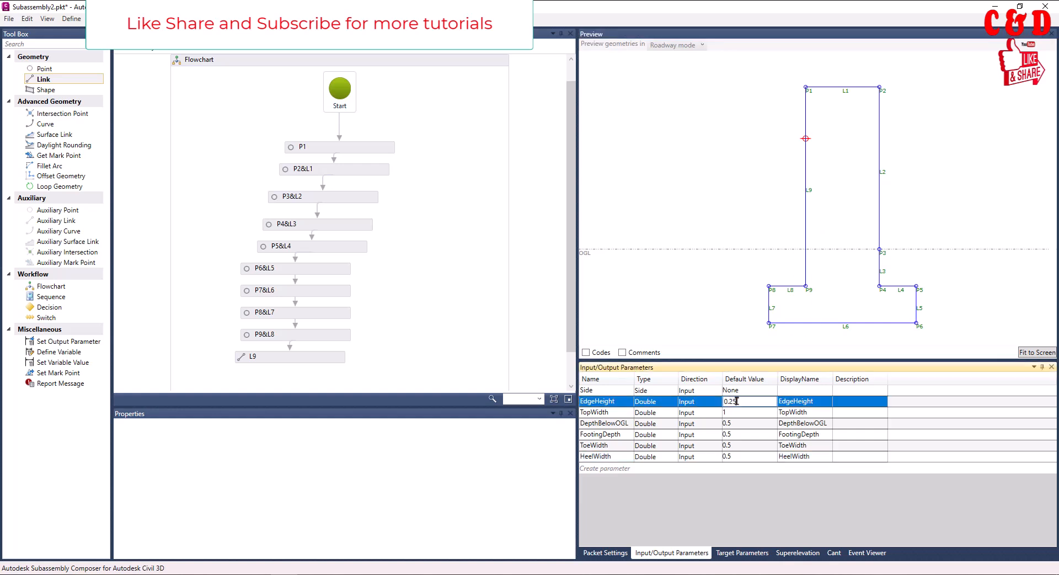
key(Return)
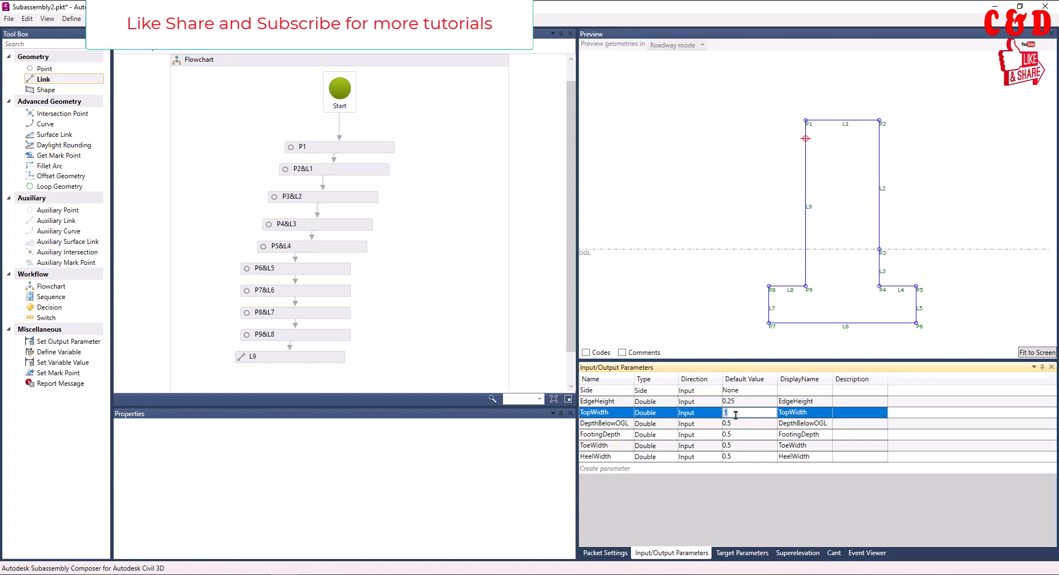
key(Return)
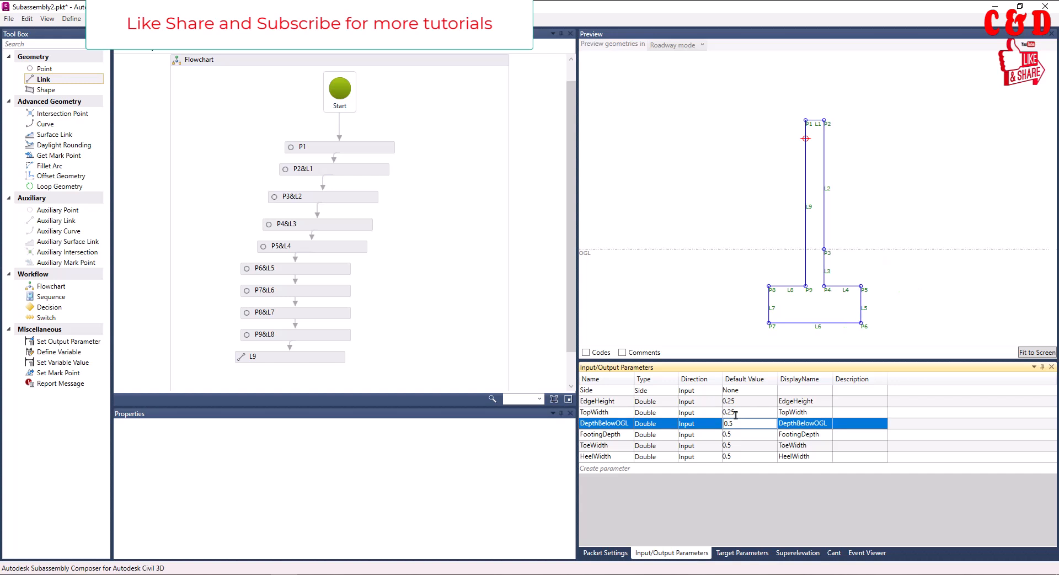
Add a shape after link L9 in the flowchart and assign it to the closed outline of the wall and footing
scroll(868, 319, up, 1)
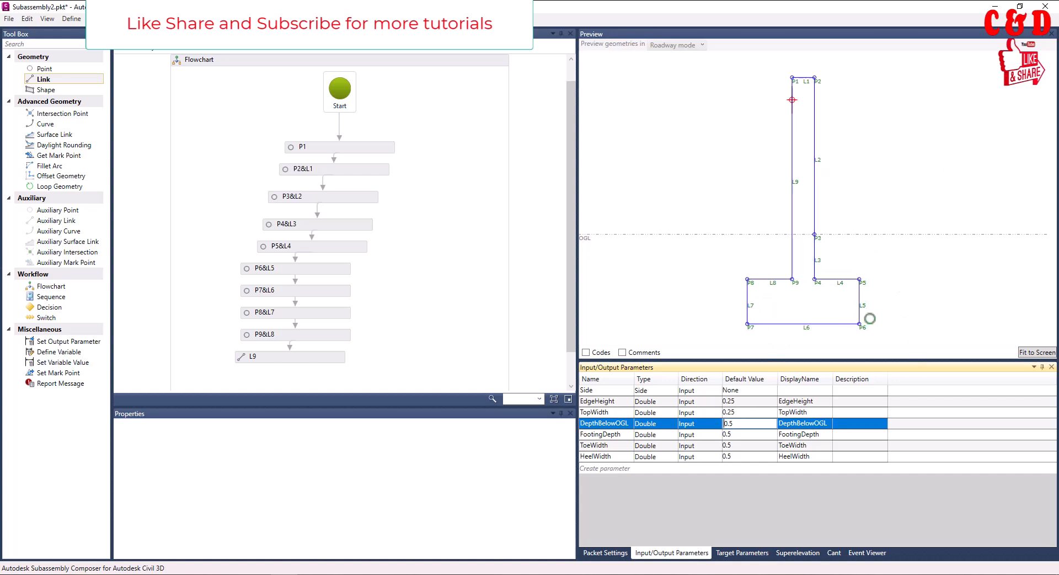
scroll(905, 295, up, 1)
middle_drag(906, 295, 902, 296)
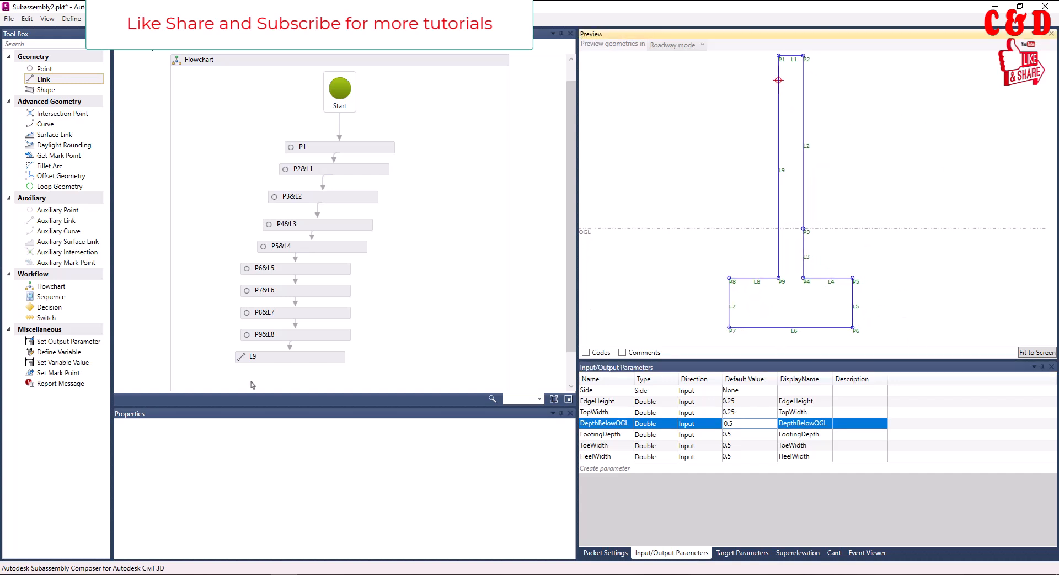
scroll(352, 319, down, 2)
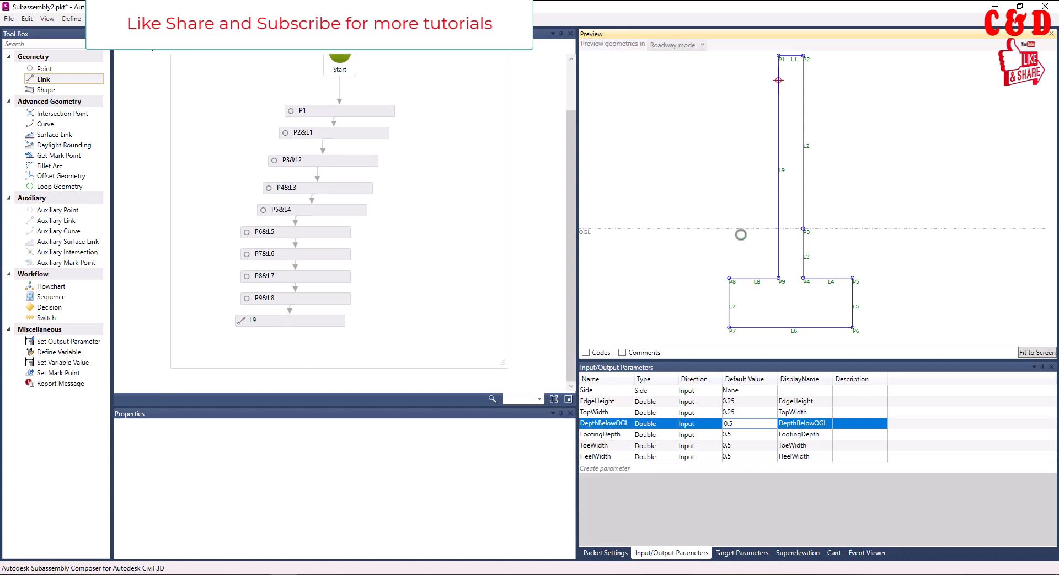
scroll(479, 301, up, 2)
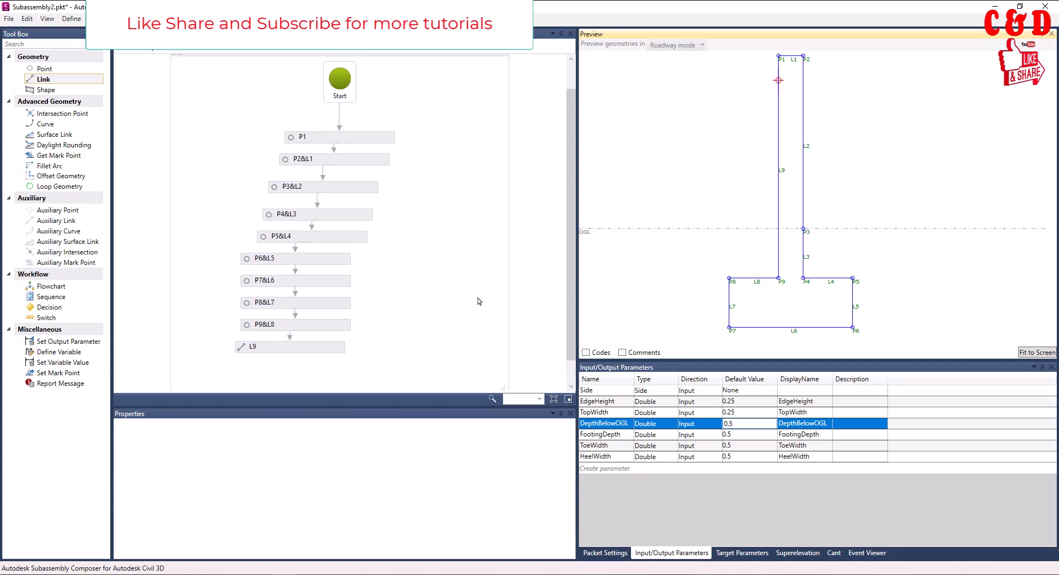
click(55, 90)
drag(58, 95, 296, 342)
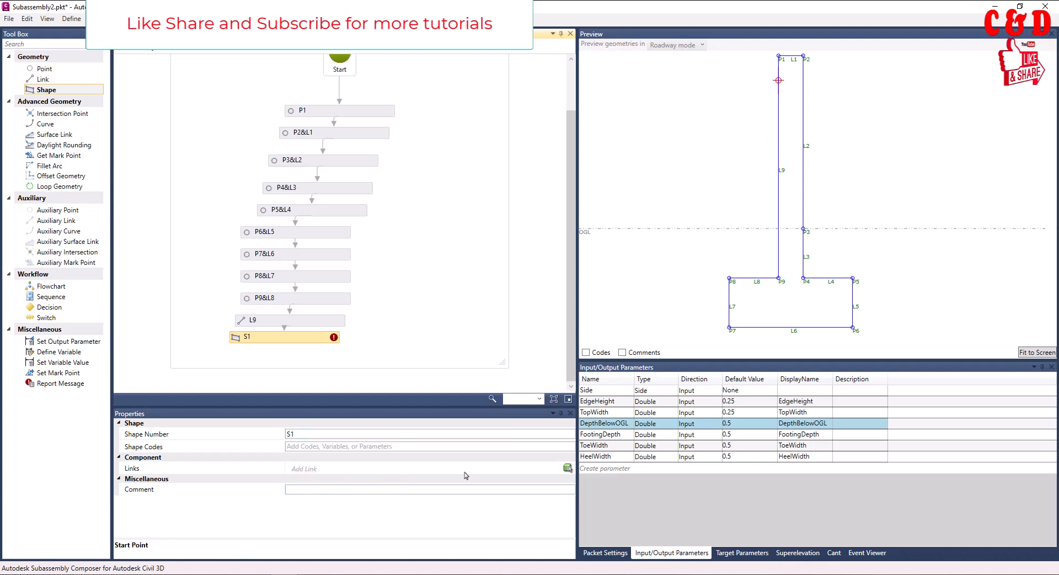
click(567, 469)
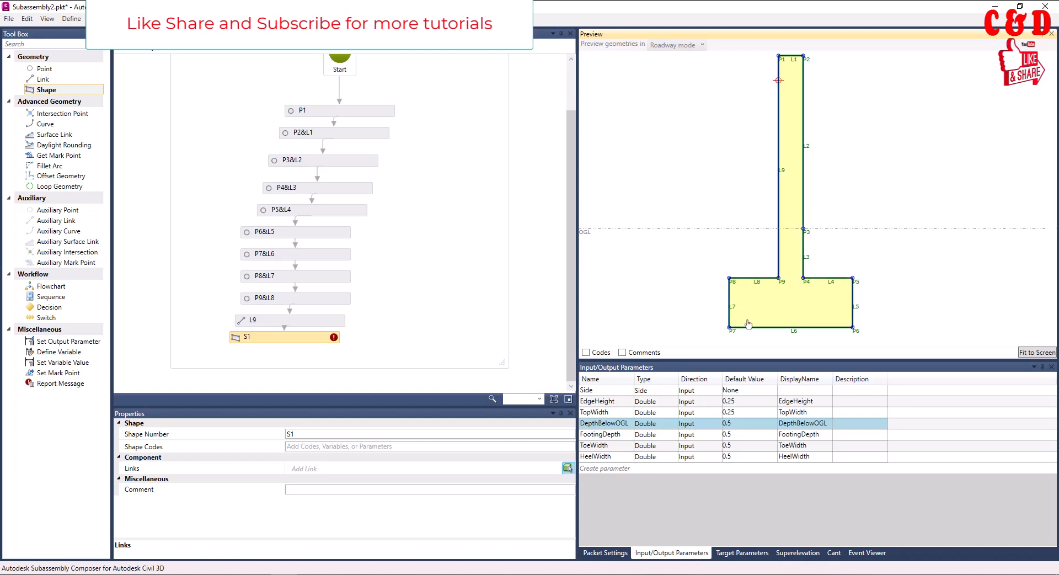
click(790, 305)
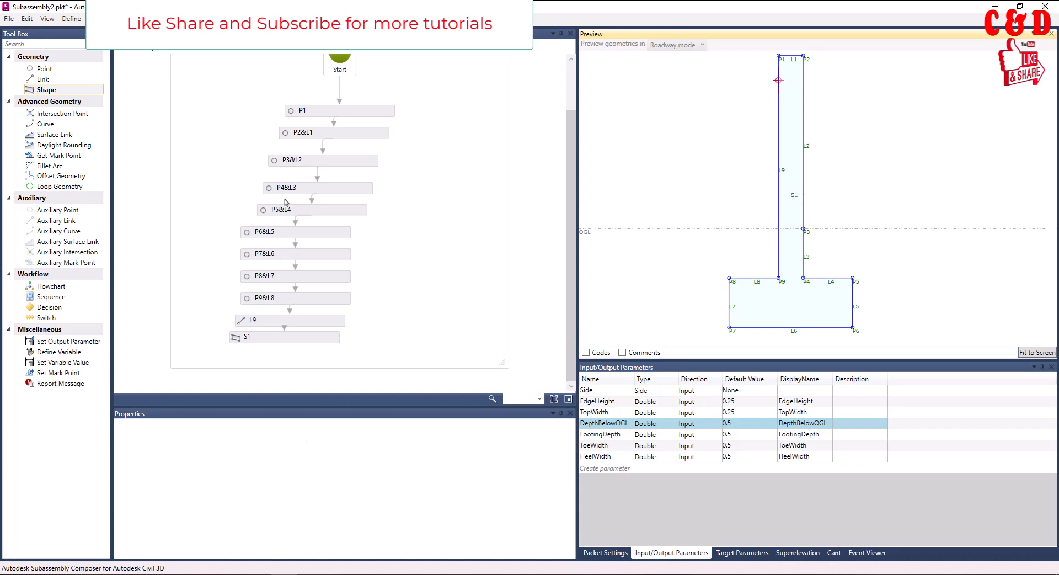
Replace the subassembly name in the packet settings with one beginning "RetainingW", without a space
scroll(454, 284, up, 2)
scroll(447, 254, down, 1)
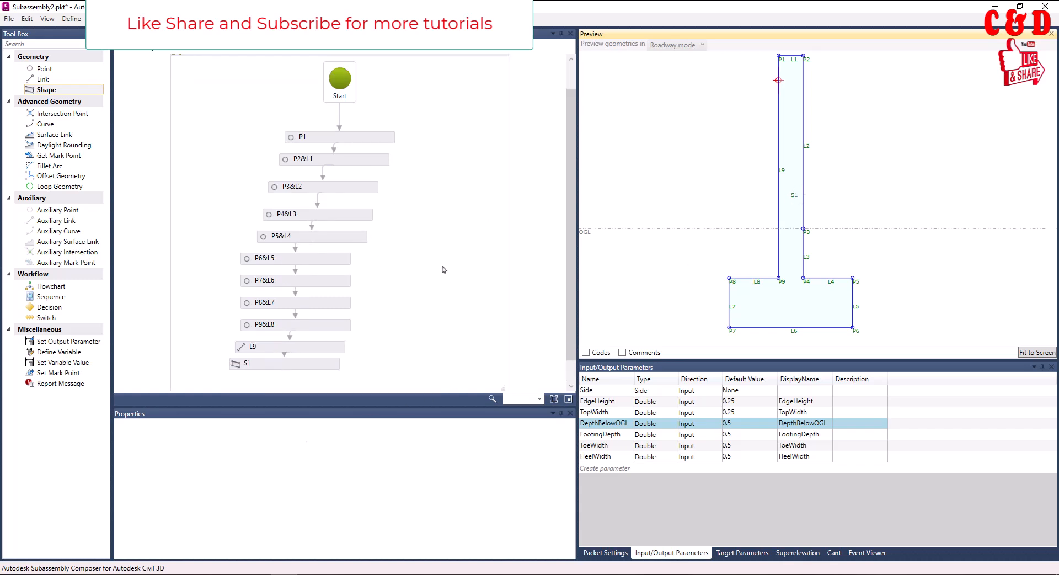
click(607, 552)
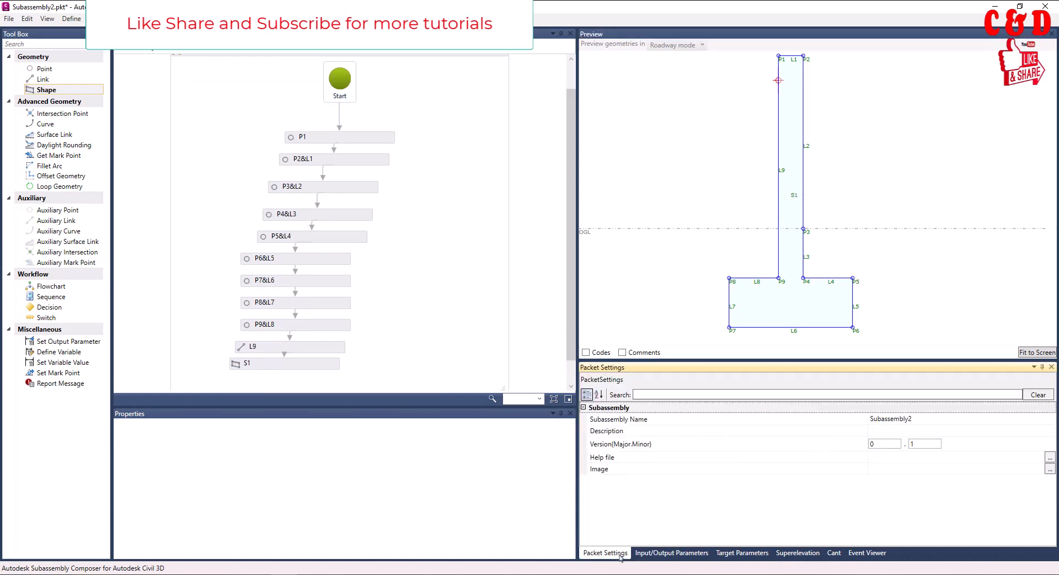
click(925, 420)
drag(920, 421, 852, 423)
key(BackSpace)
text(Retaining w)
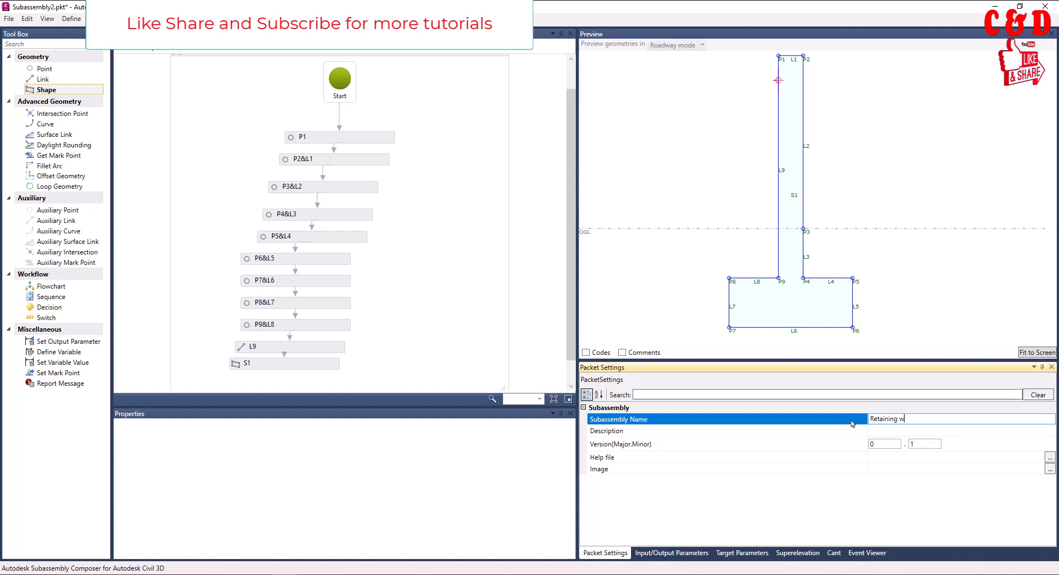
key(BackSpace)
key(BackSpace)
text(W)
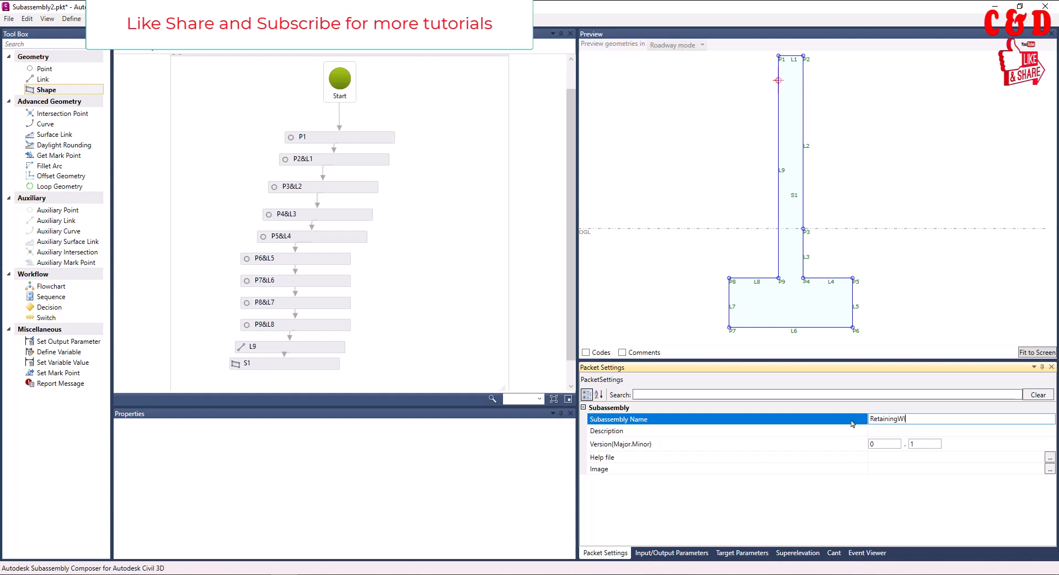
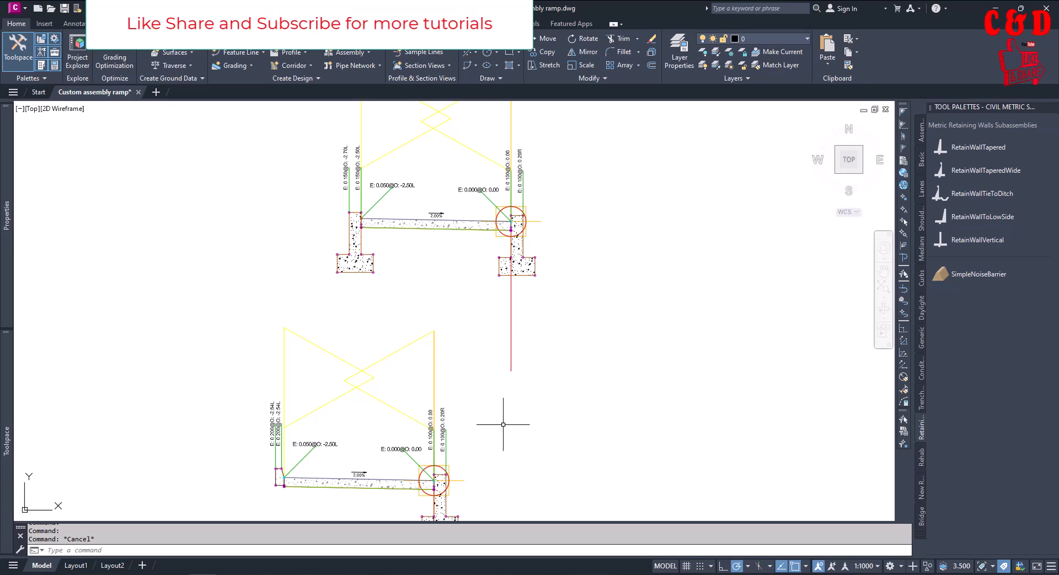
Delete the existing retaining wall and the BasicCurbAndGutter subassembly from the lower assembly, keeping the sloped slab
scroll(567, 349, down, 3)
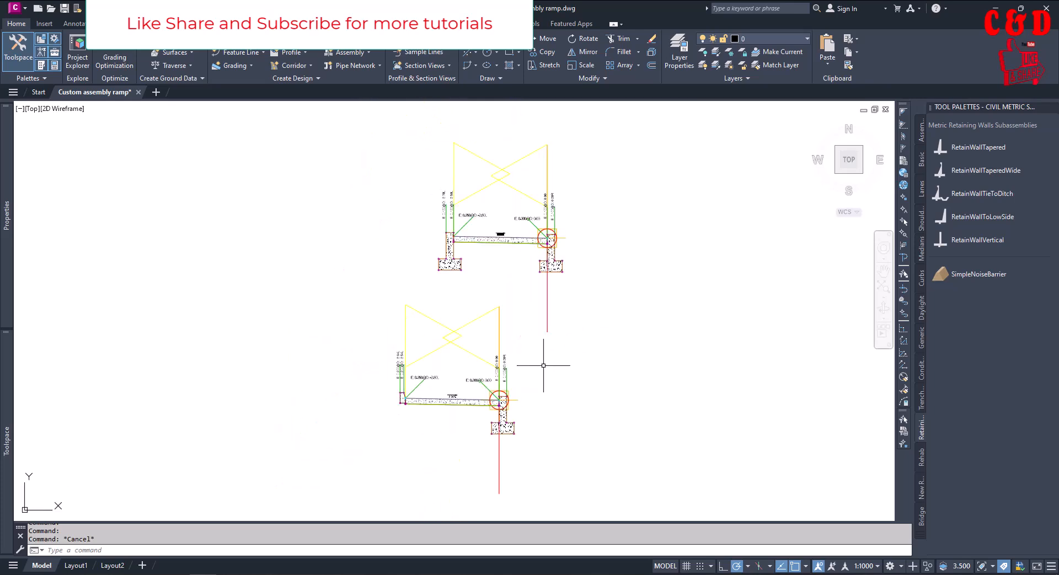
scroll(561, 350, up, 5)
click(606, 456)
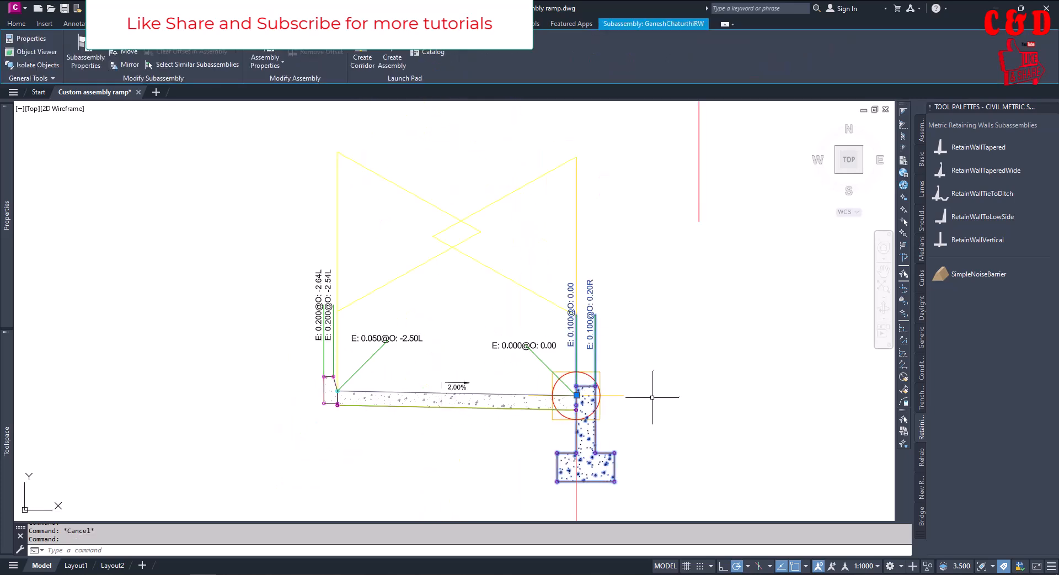
key(Delete)
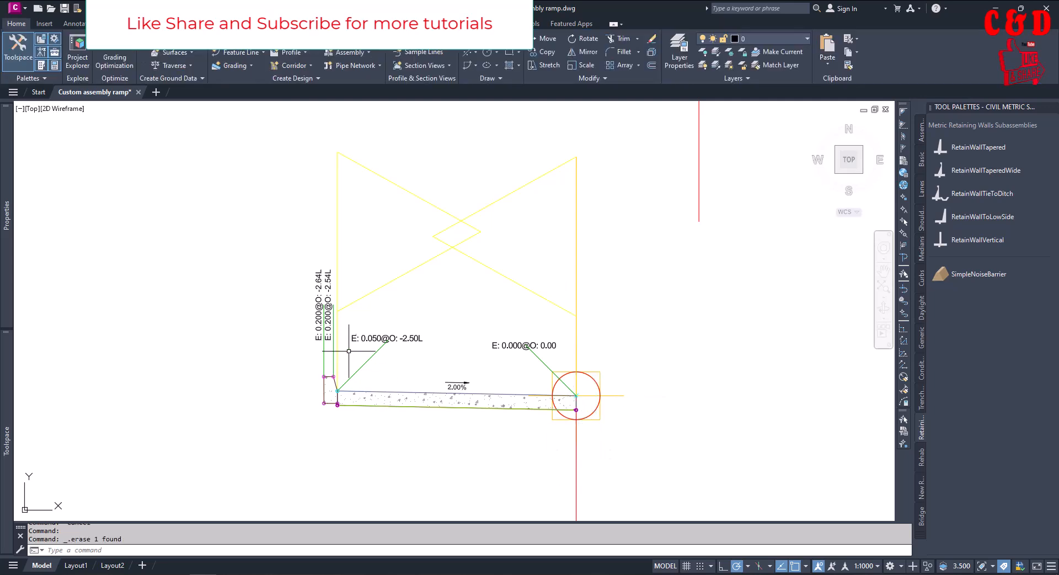
click(323, 364)
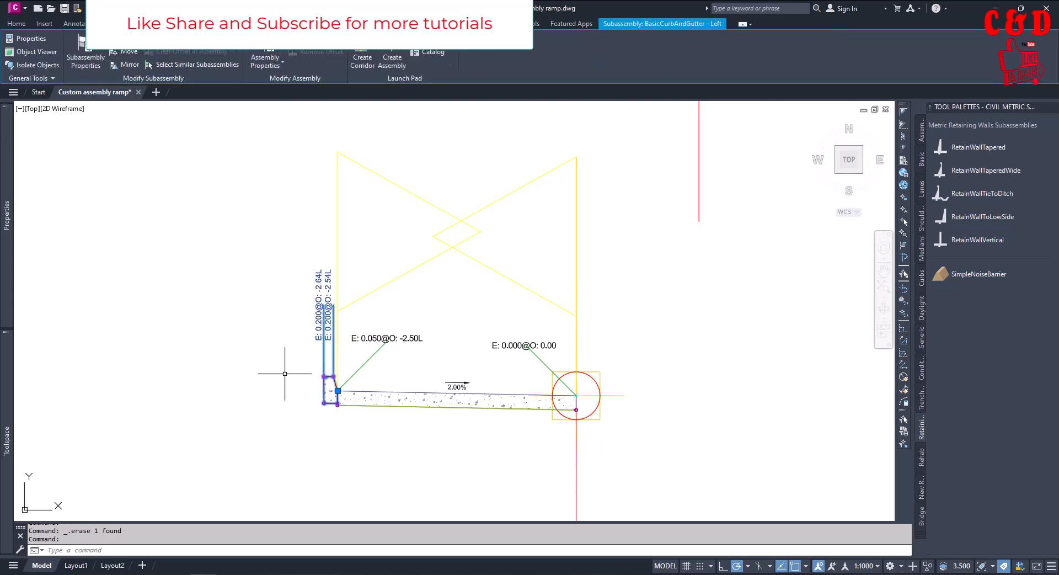
key(Delete)
scroll(466, 397, down, 2)
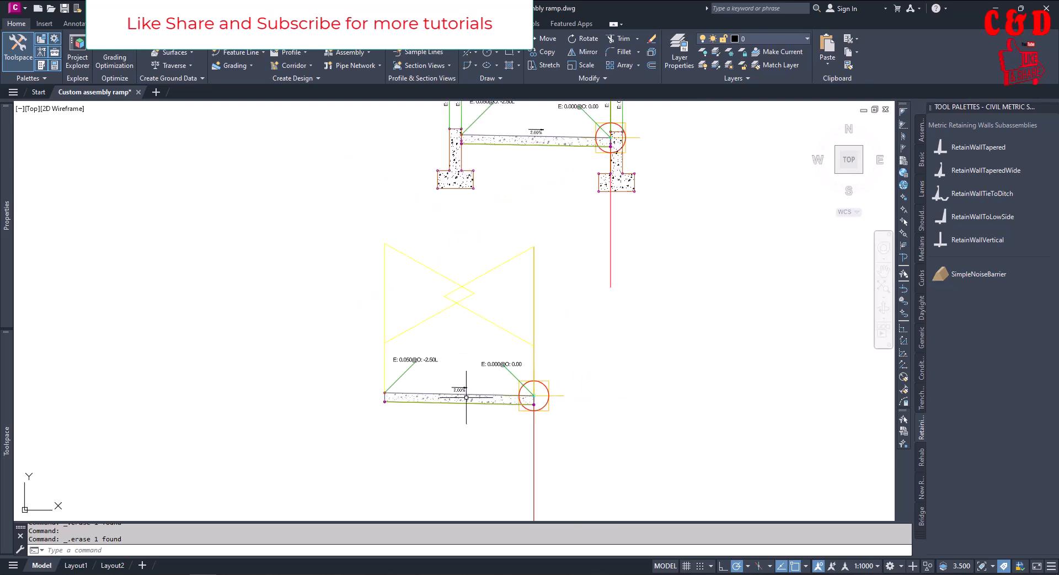
Import the subassembly packet RetainingWallTut.pkt directly into the drawing
click(44, 23)
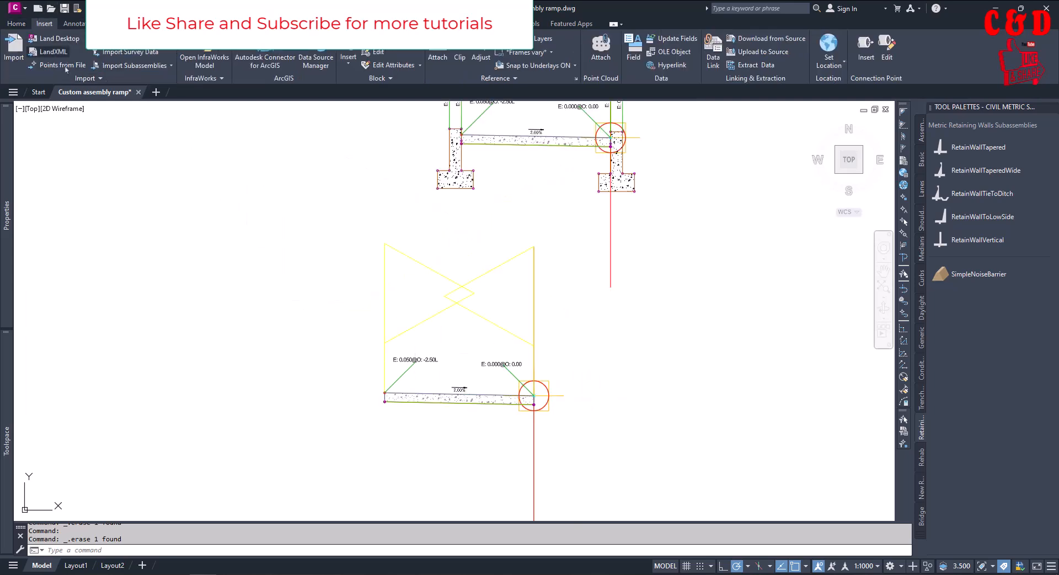
click(135, 65)
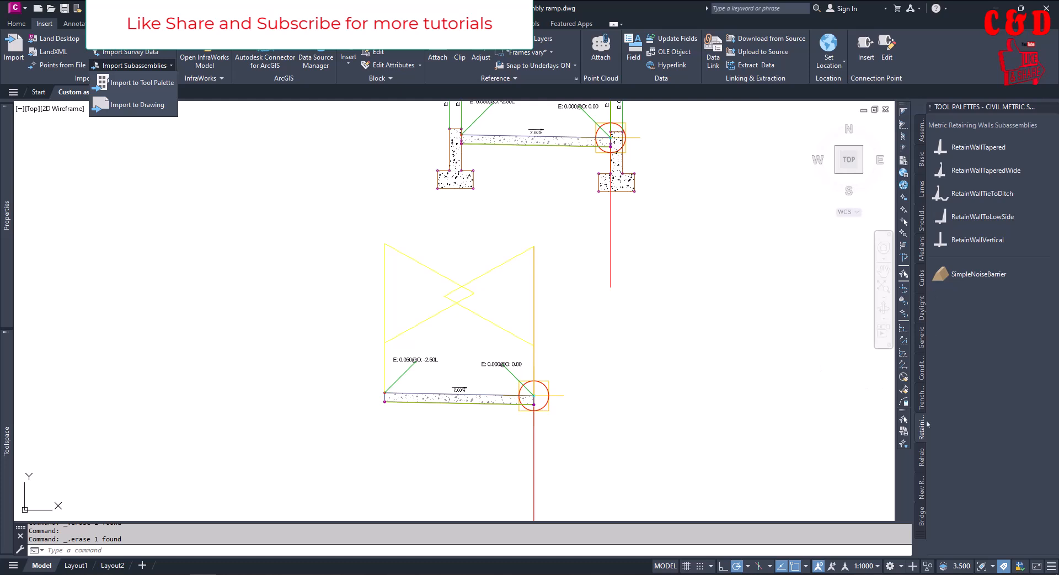
click(924, 531)
click(920, 524)
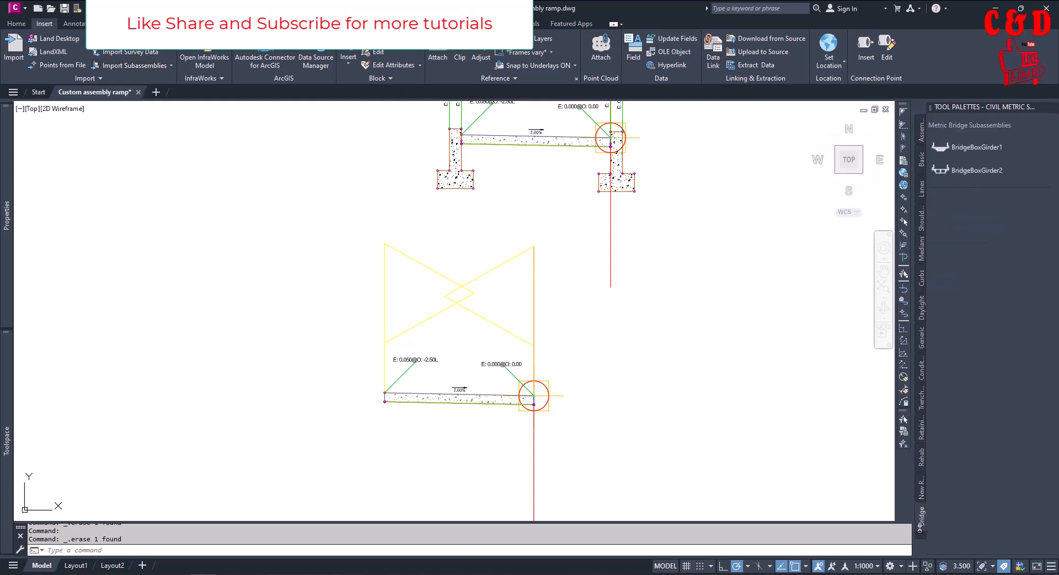
click(134, 66)
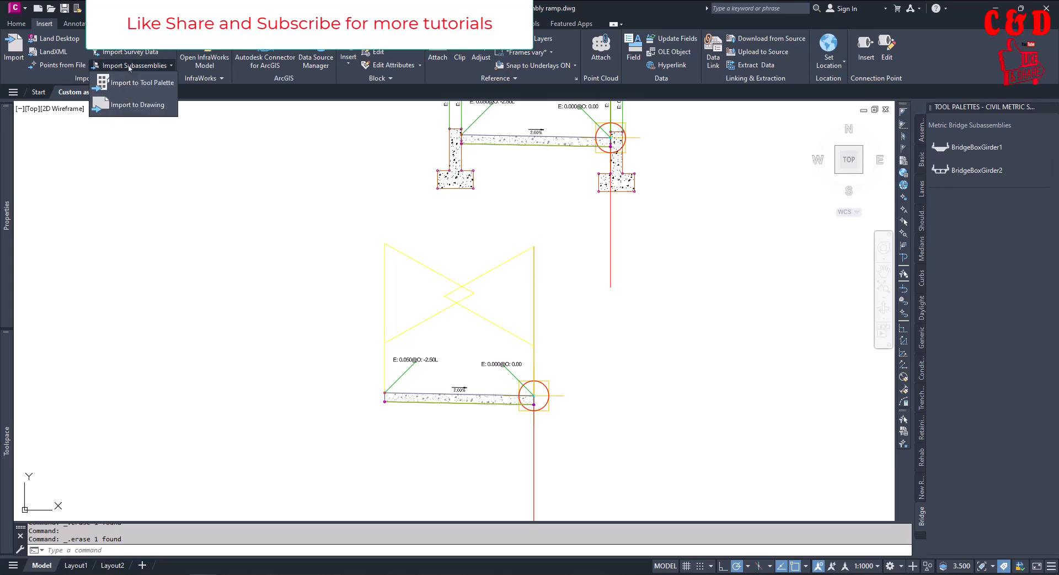
click(126, 108)
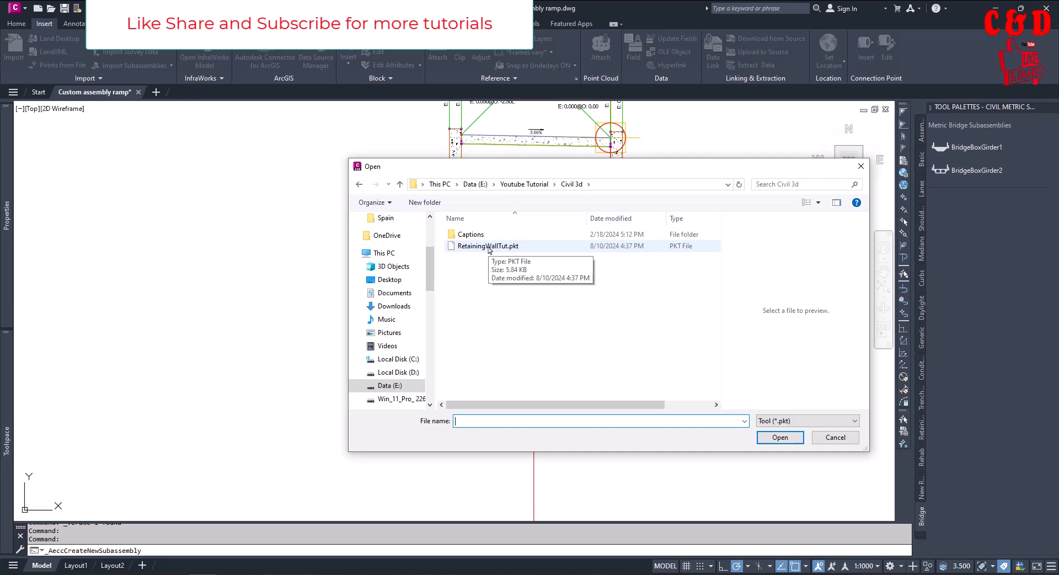
click(487, 246)
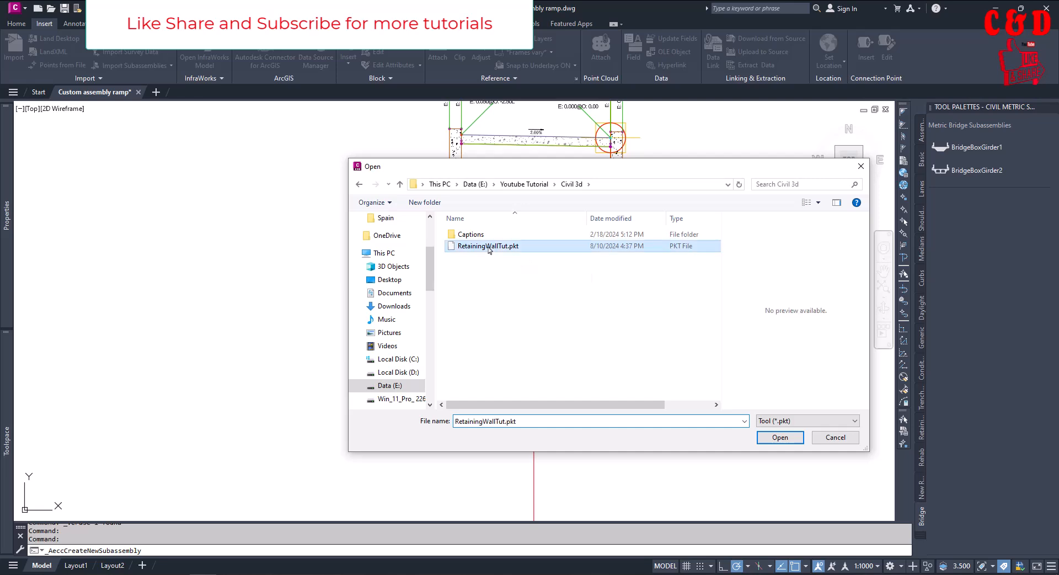
click(780, 437)
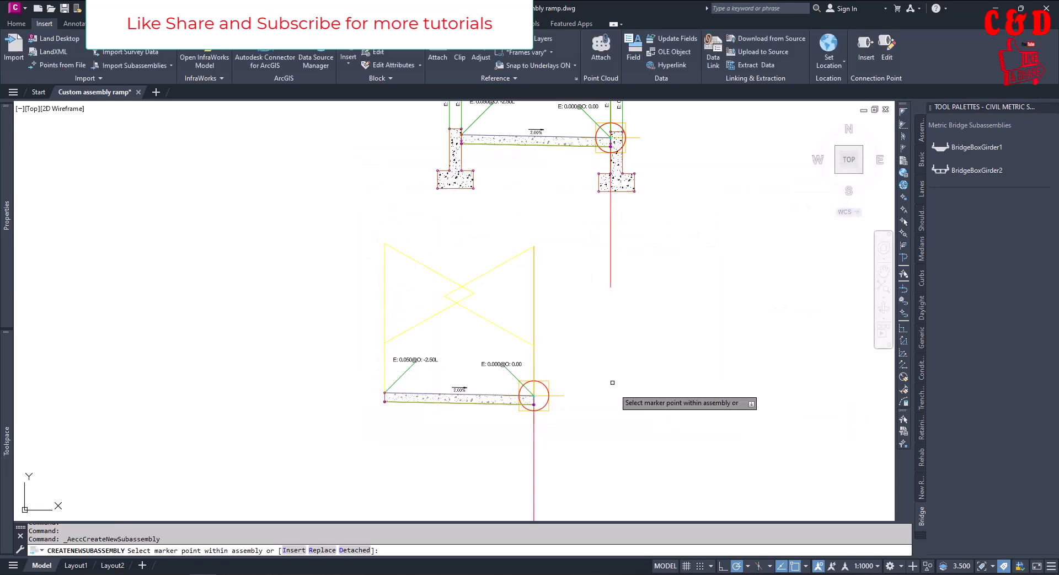
Attach the imported retaining wall to the lower assembly at its baseline marker and end the insertion
scroll(554, 417, up, 4)
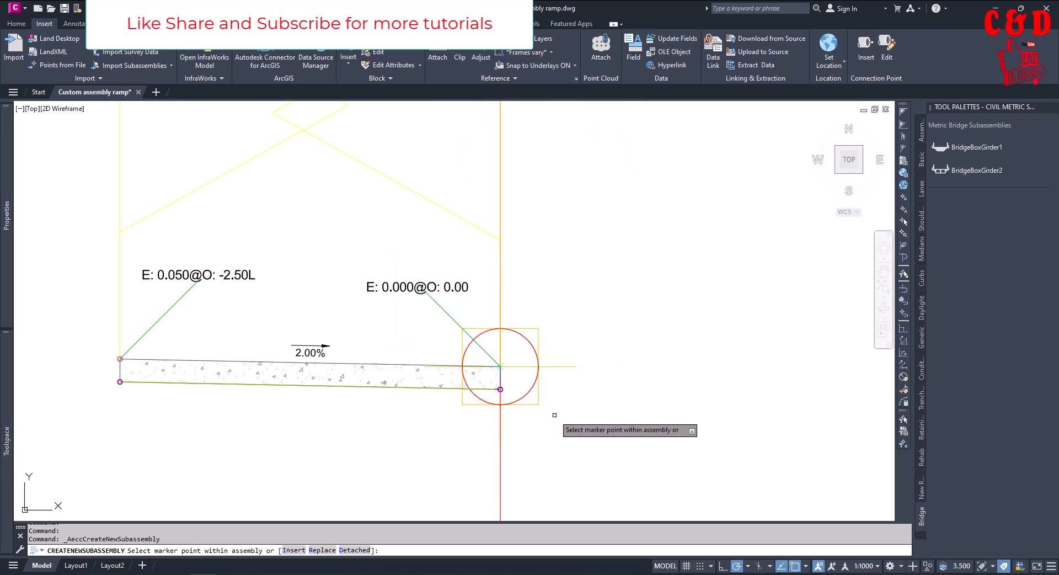
click(538, 357)
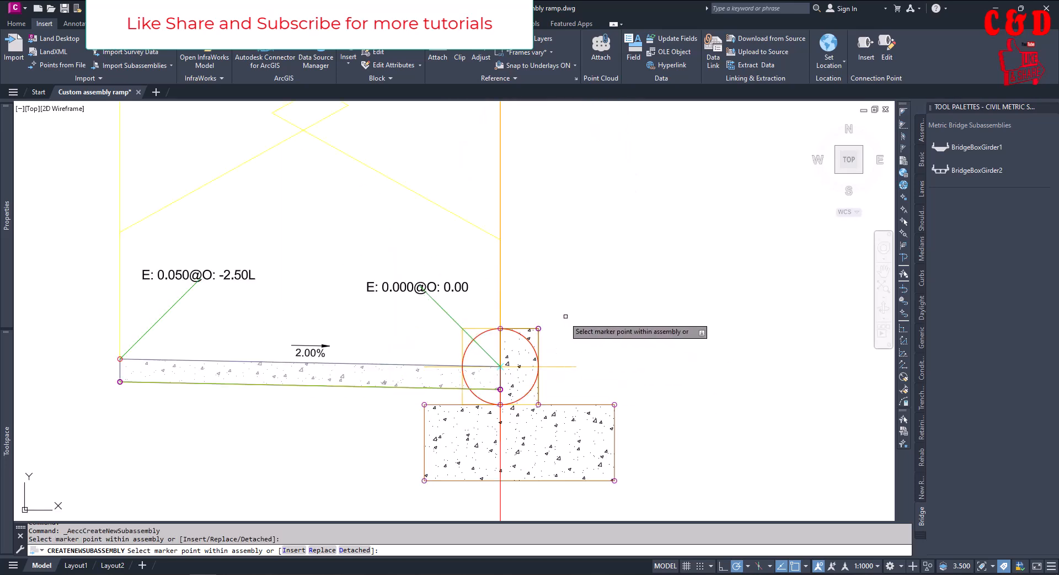
scroll(576, 380, down, 5)
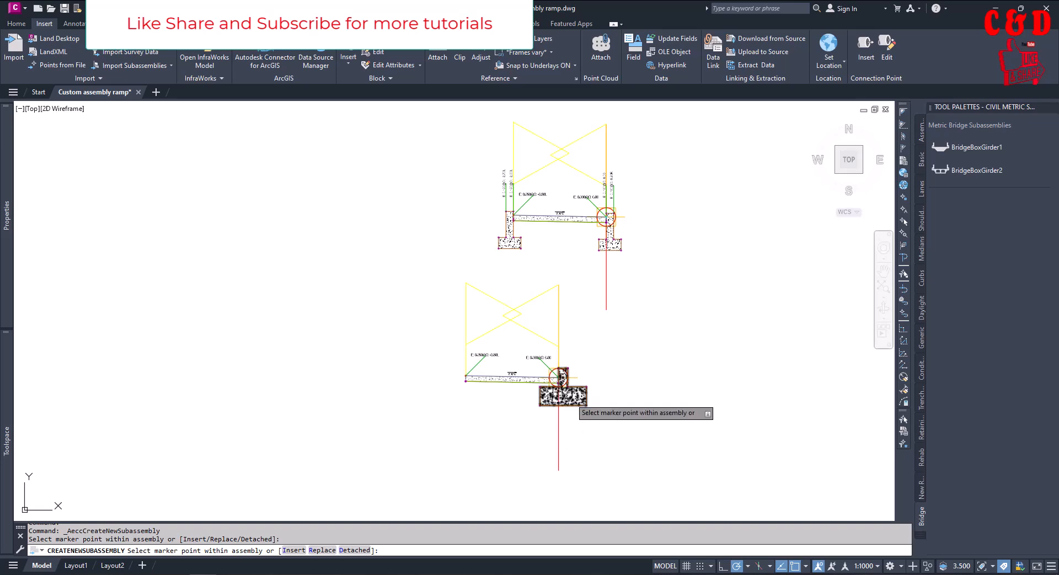
key(Escape)
Examine the attached retaining wall's stem and footing in the lower assembly beside the upper assembly
scroll(569, 396, up, 5)
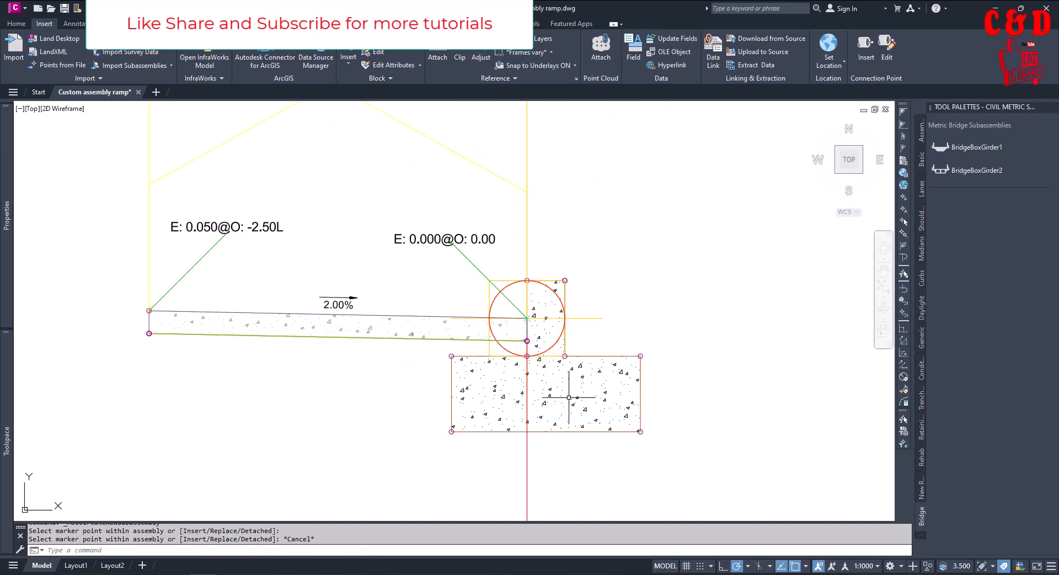
click(593, 357)
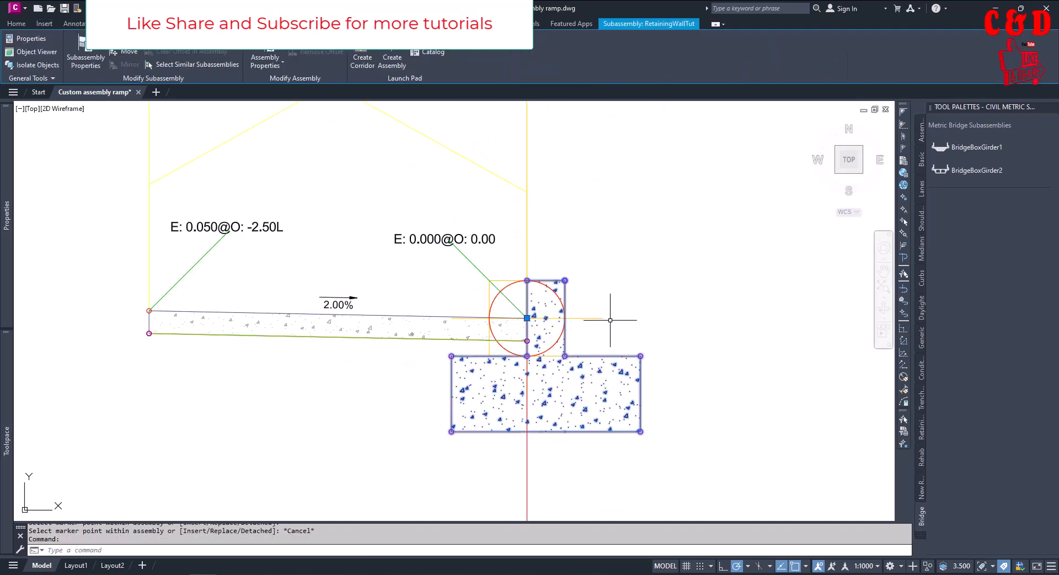
key(Escape)
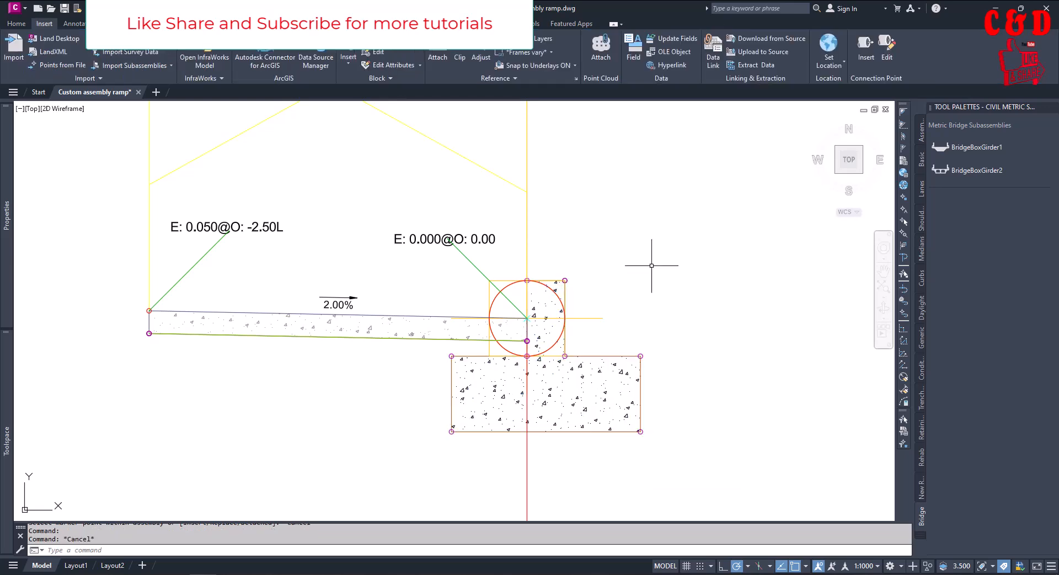
middle_drag(650, 267, 649, 305)
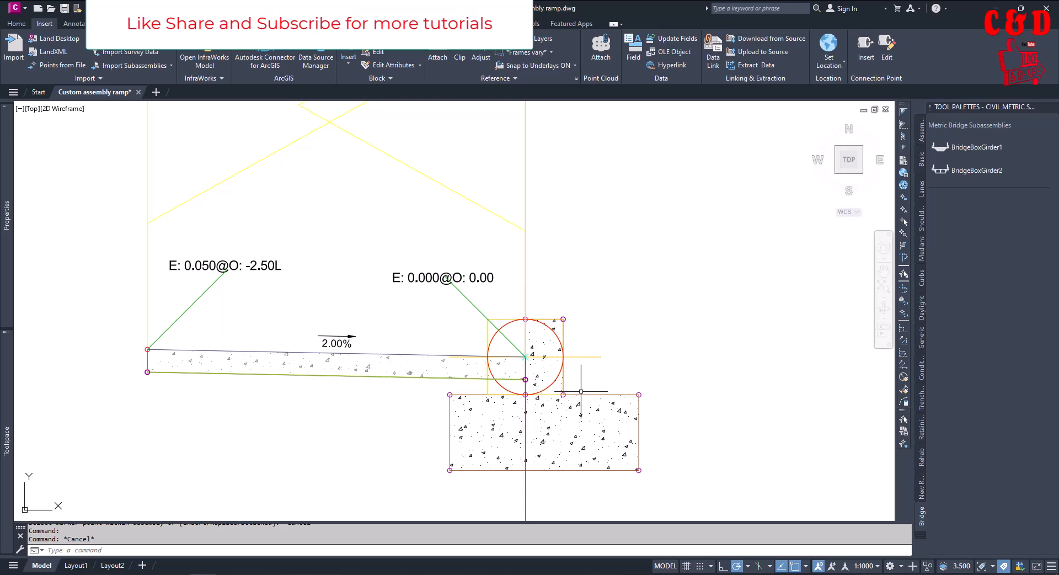
scroll(581, 415, down, 4)
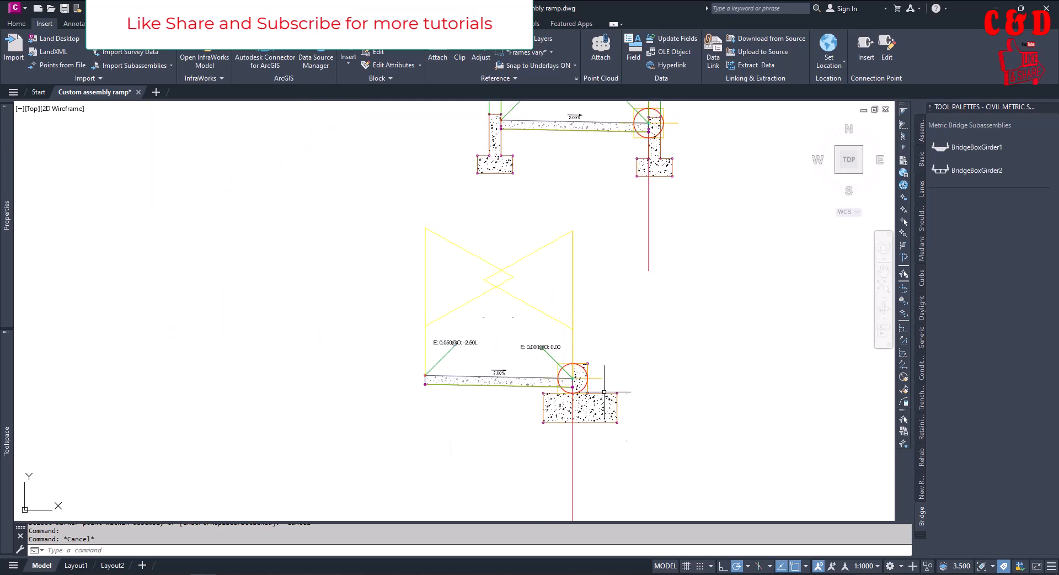
scroll(589, 407, up, 2)
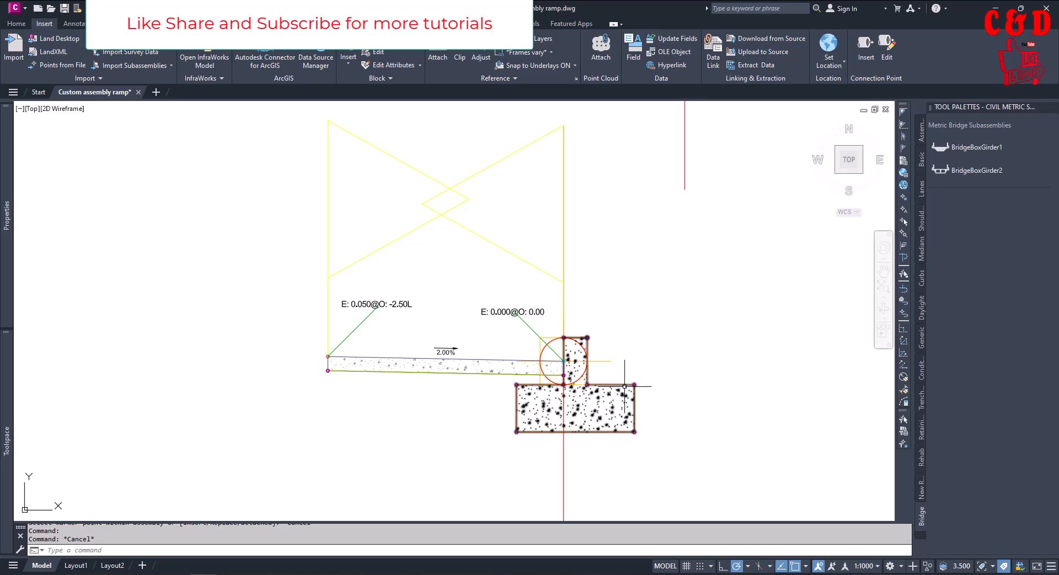
Select the curved ramp corridor in plan and open its corridor properties
scroll(679, 395, down, 5)
scroll(696, 415, down, 7)
scroll(696, 414, up, 7)
scroll(693, 360, down, 4)
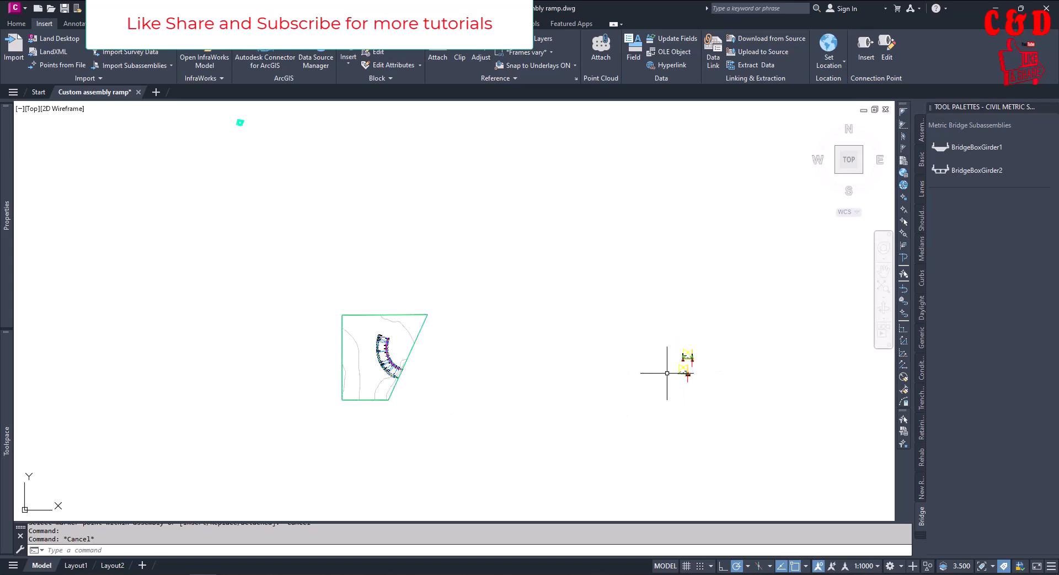
scroll(690, 364, up, 4)
scroll(678, 359, down, 1)
scroll(690, 375, down, 3)
scroll(474, 389, up, 8)
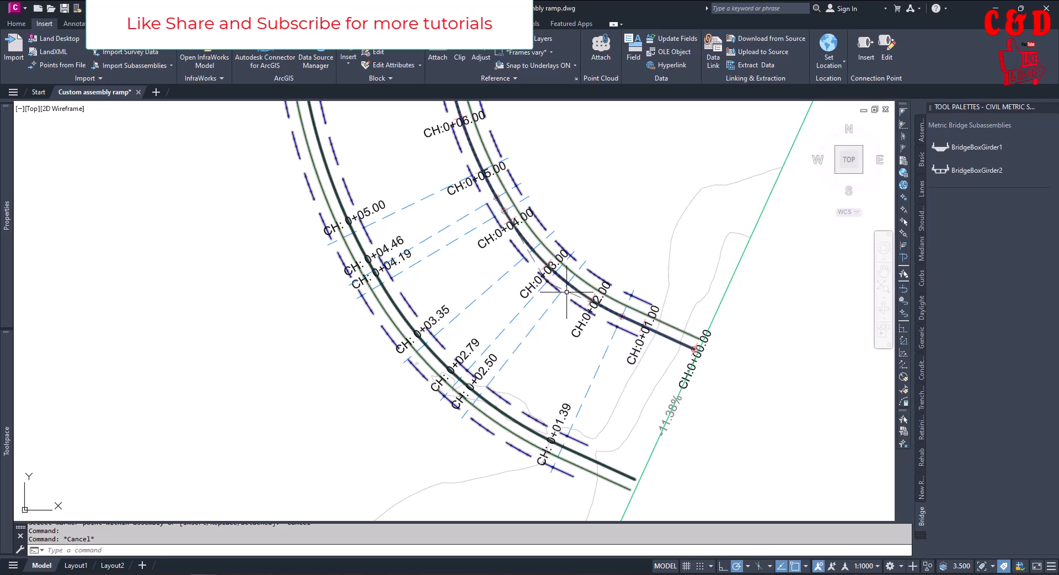
click(571, 272)
scroll(303, 248, down, 6)
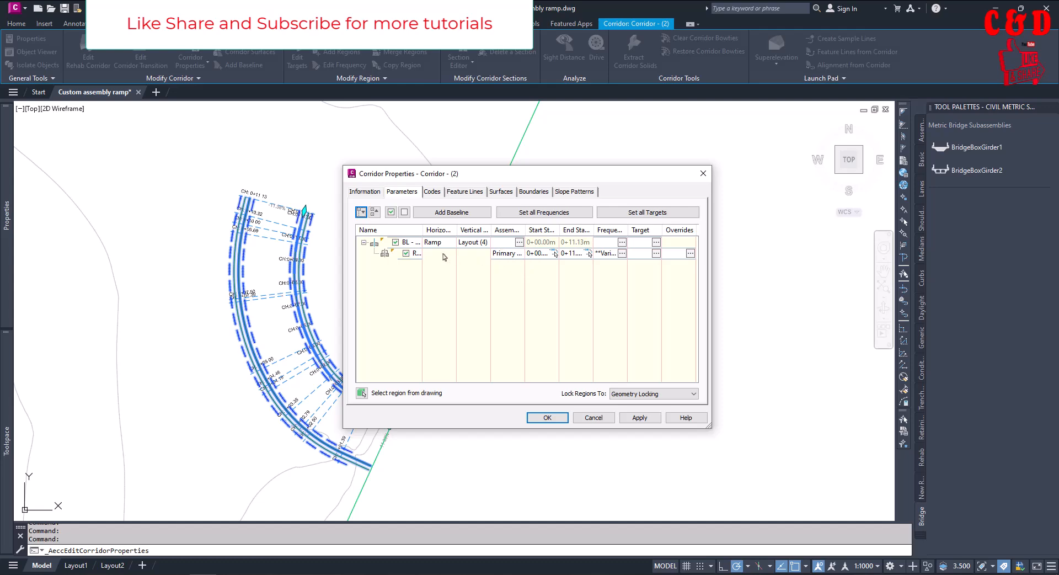
Assign the lower assembly with the custom retaining wall to the ramp corridor's region by picking it in the drawing
double_click(500, 255)
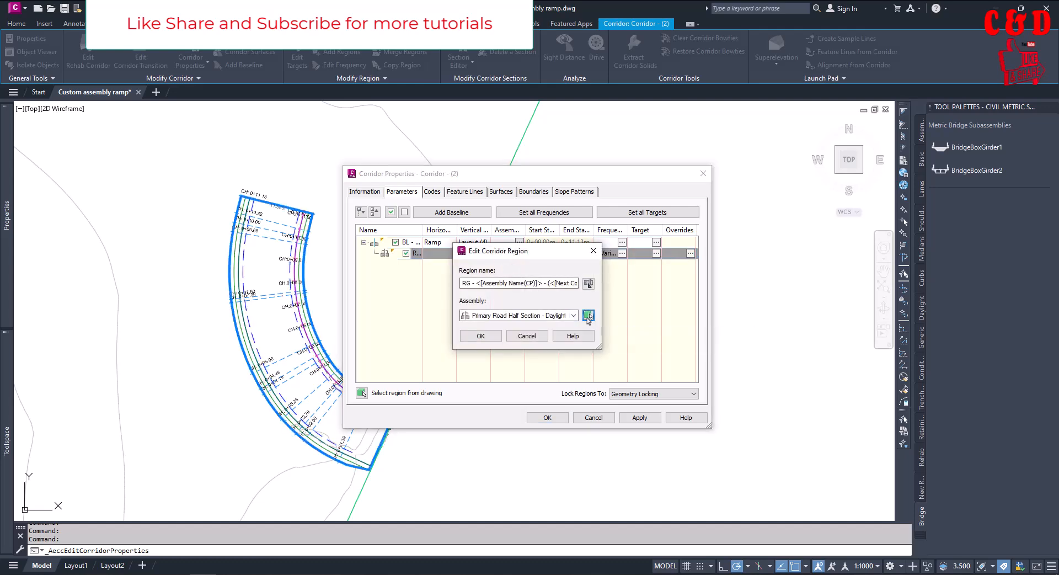
click(588, 316)
scroll(430, 303, down, 8)
scroll(595, 325, up, 6)
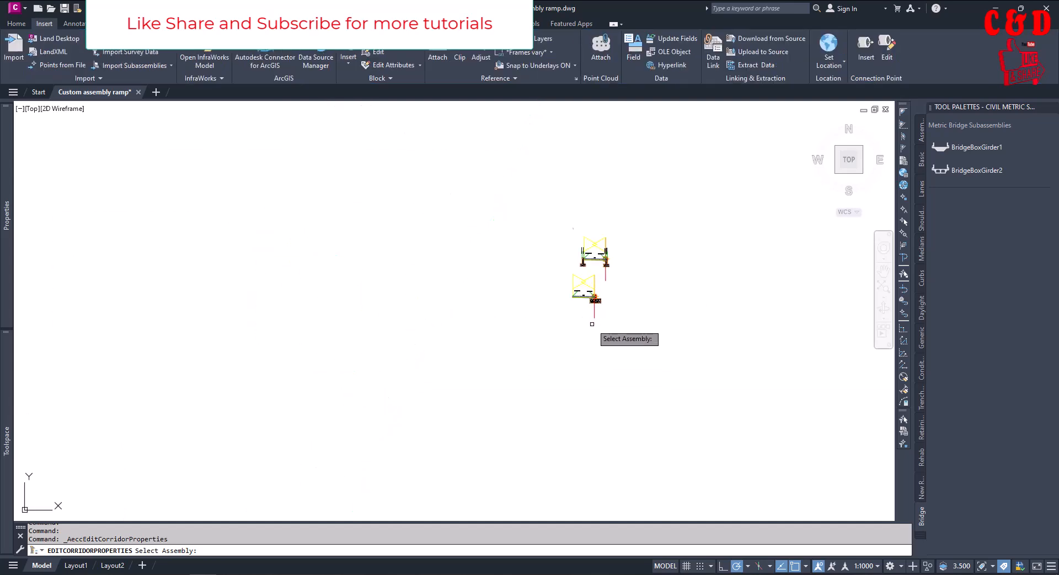
click(580, 275)
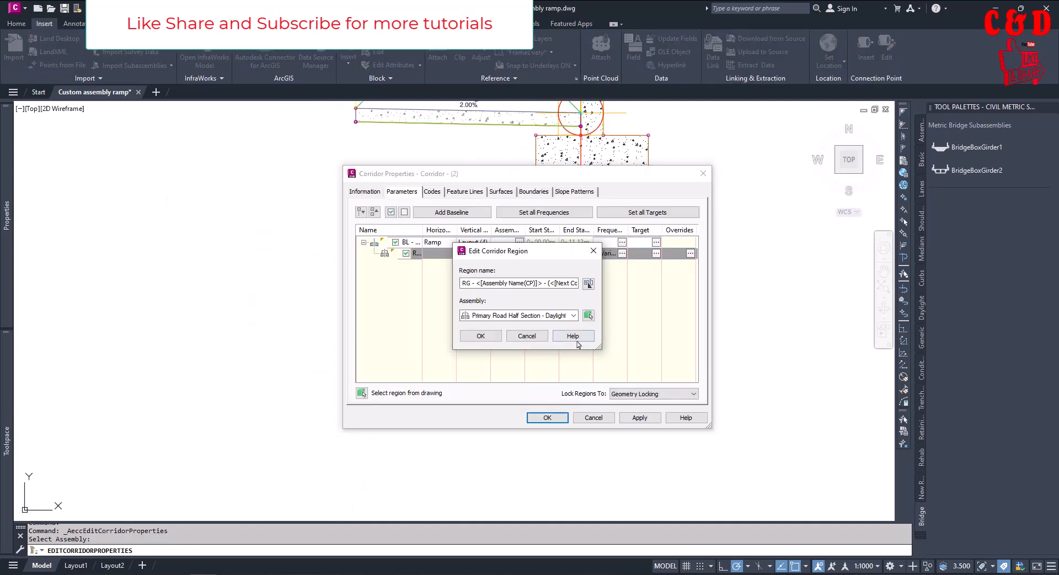
click(480, 335)
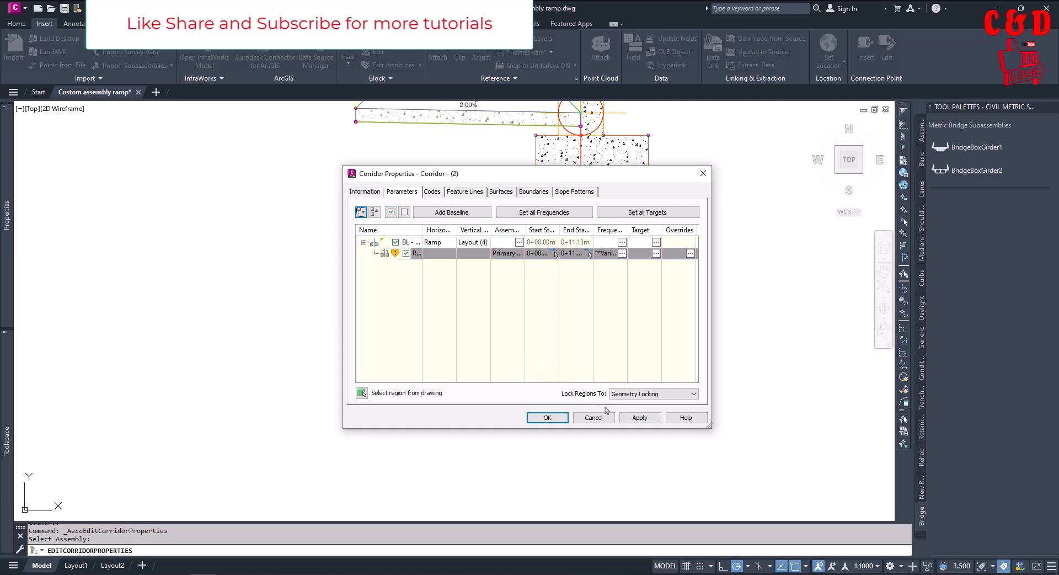
Apply the region's assembly change, rebuild the corridor and accept the corridor properties
click(642, 419)
click(515, 263)
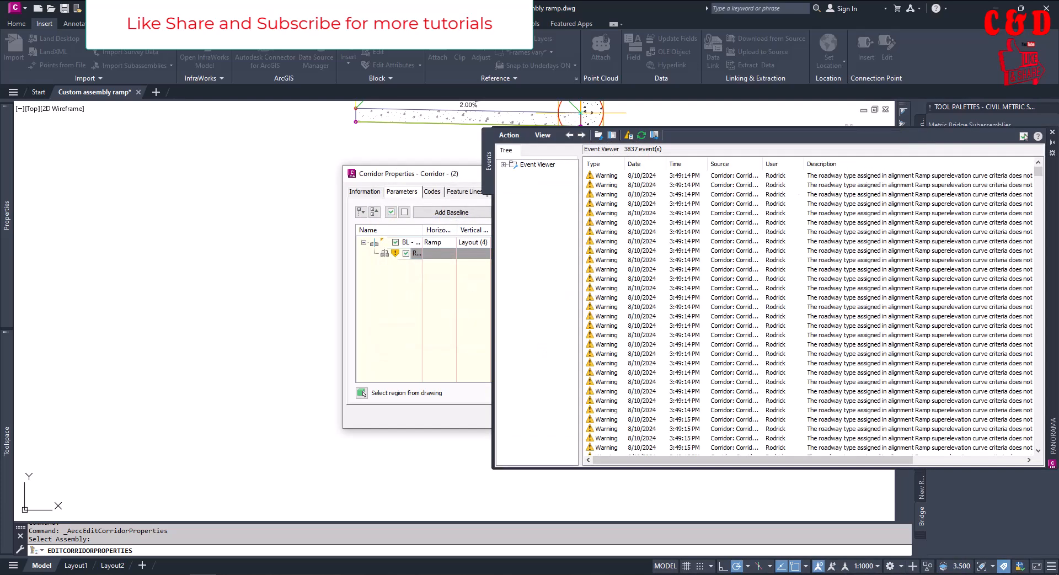
click(386, 336)
click(361, 392)
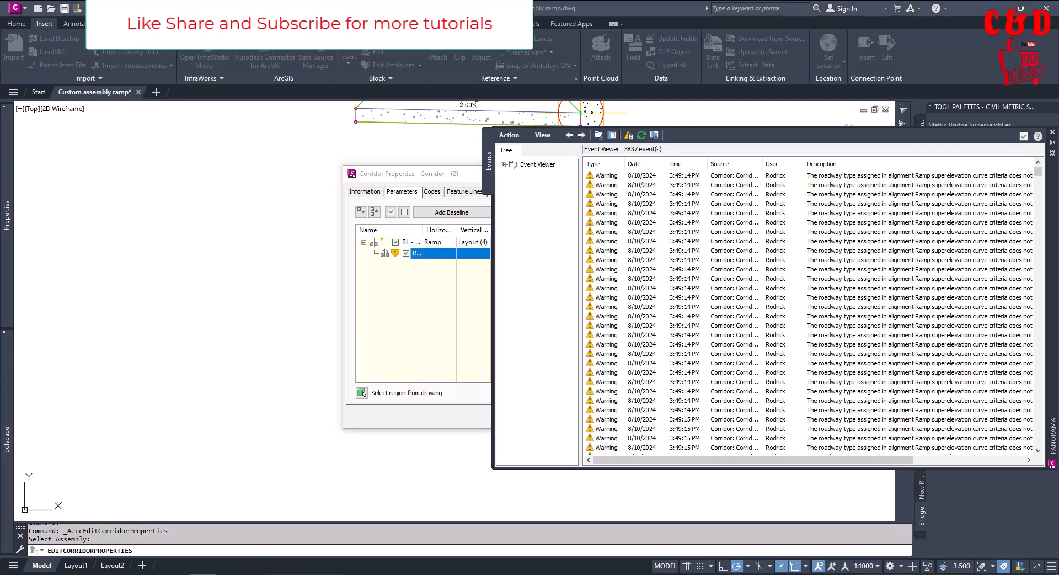
mouse_move(202, 574)
click(202, 550)
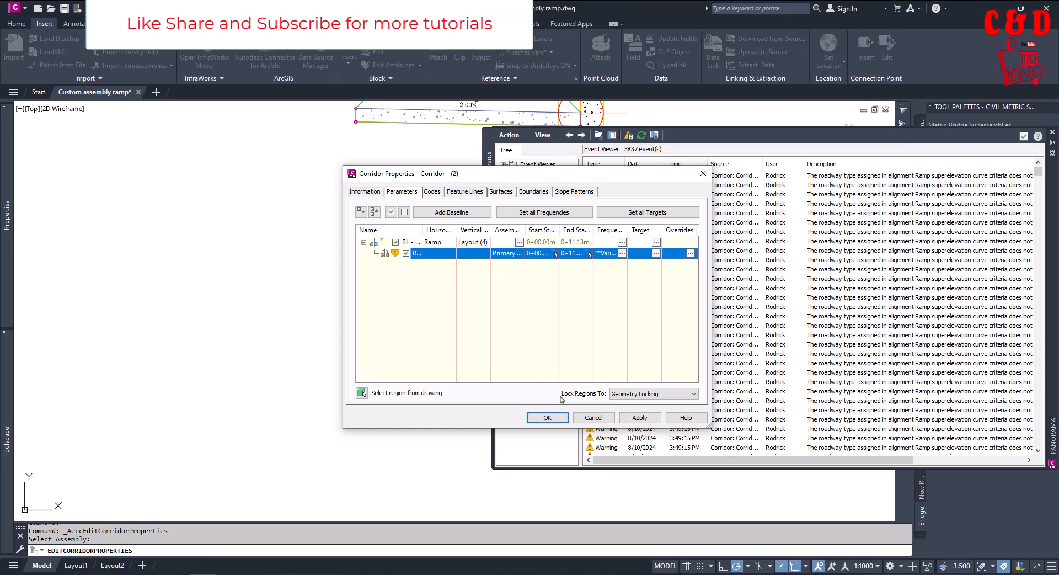
click(556, 418)
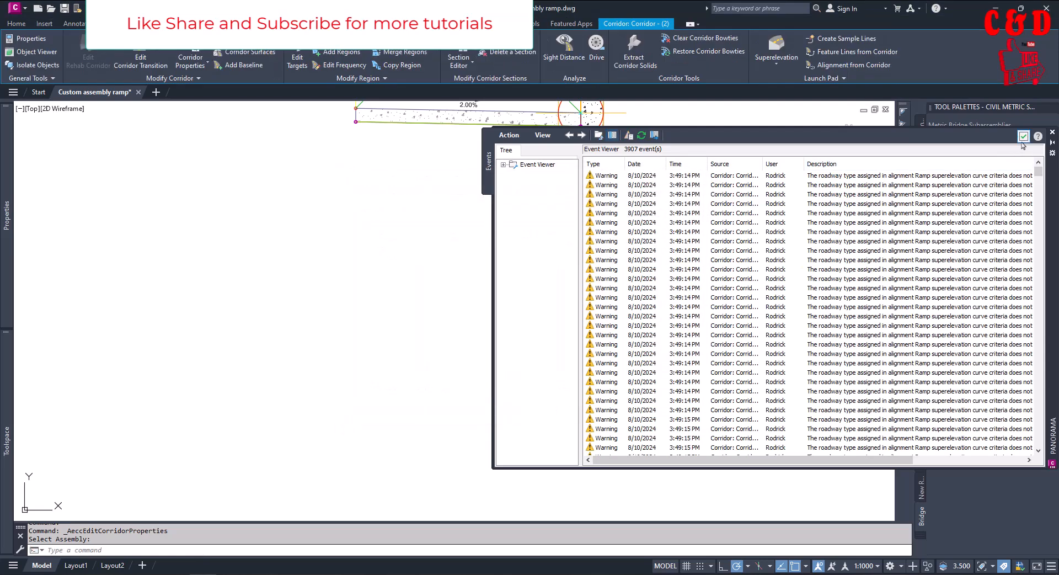
Set Surface3 as the surface target for all of the ramp corridor's surface targets, including the retaining wall's OGL, and accept the mapping
scroll(673, 338, down, 5)
scroll(406, 366, up, 8)
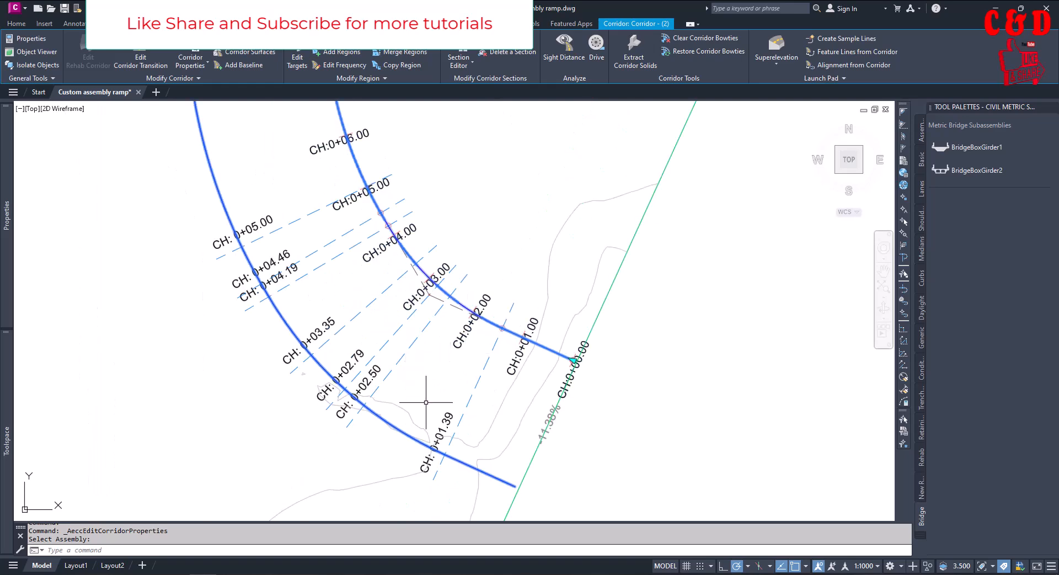
scroll(425, 390, down, 3)
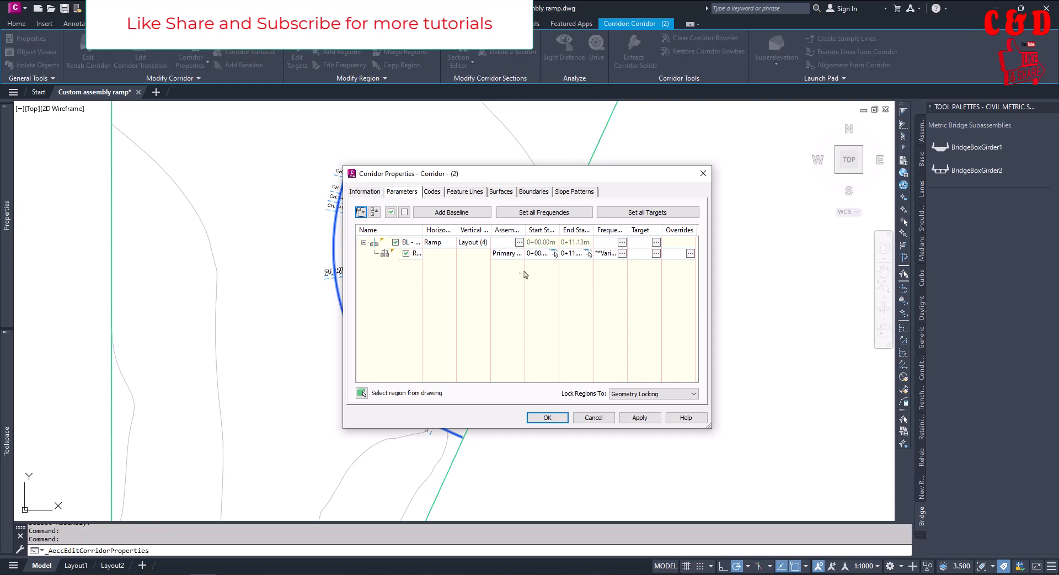
click(644, 213)
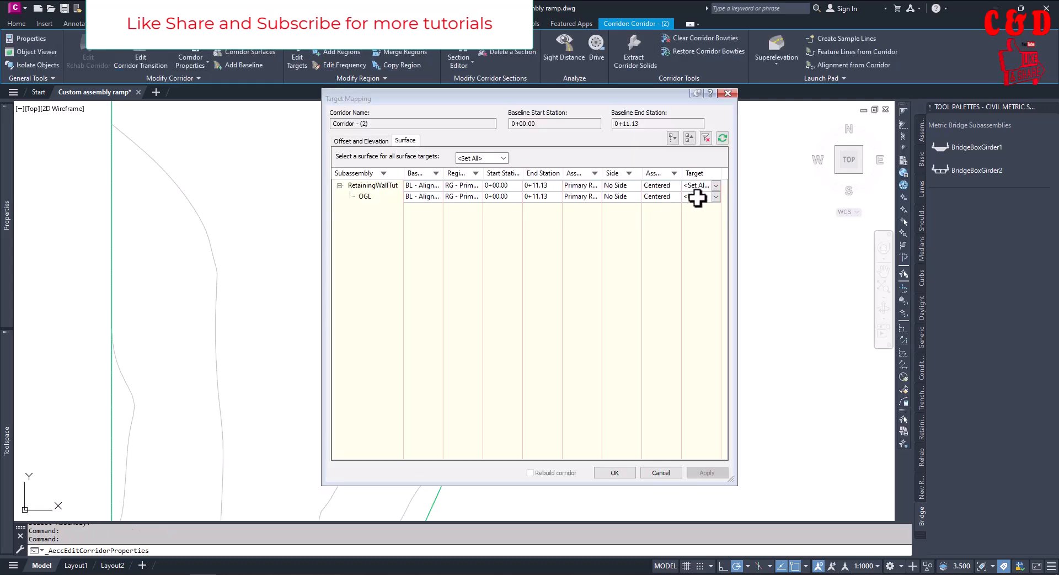
click(479, 158)
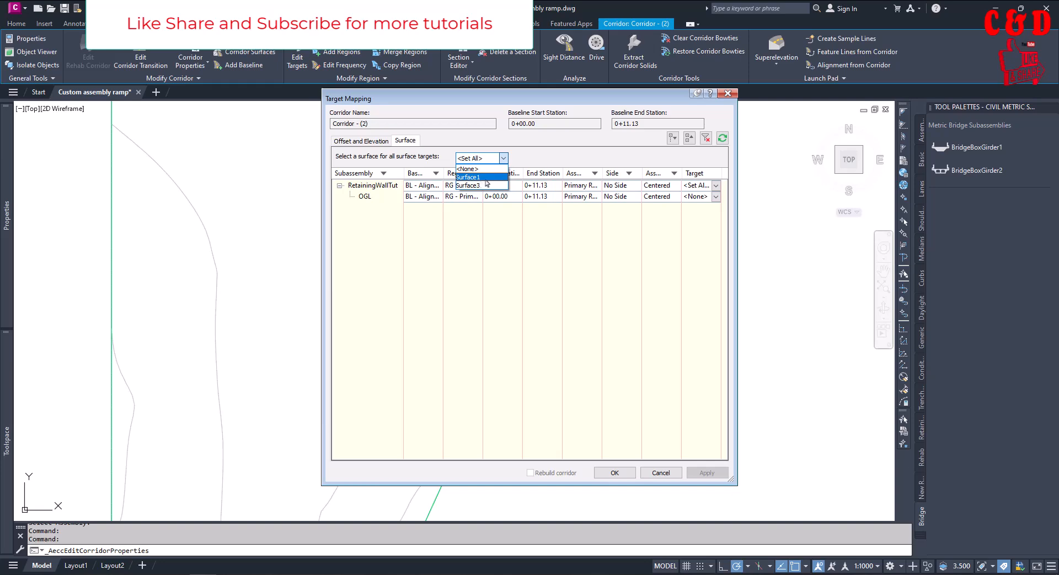
click(485, 185)
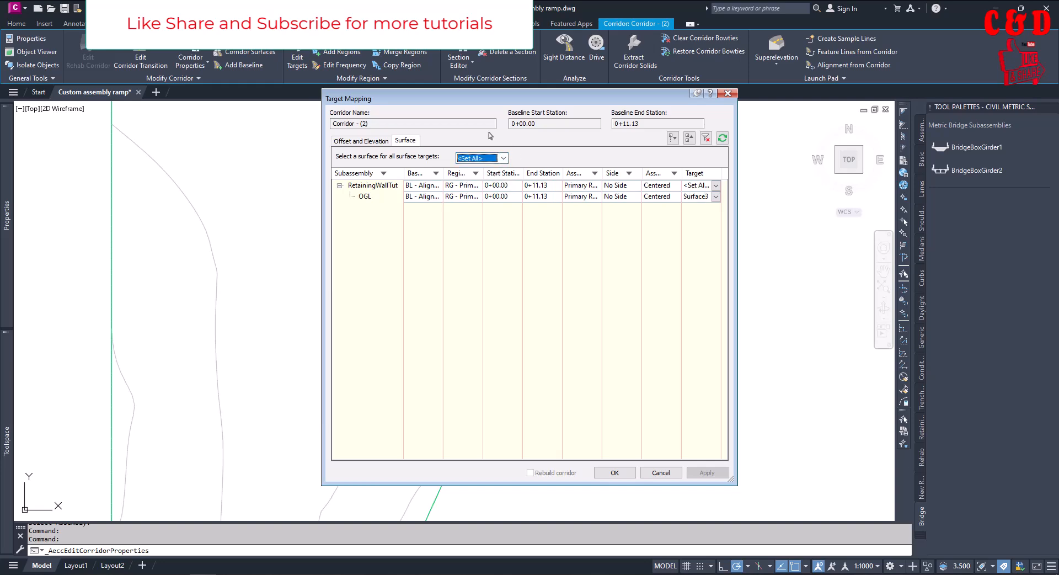
click(614, 473)
Apply the target change, rebuild the corridor, accept the corridor properties and dismiss the event list
click(639, 416)
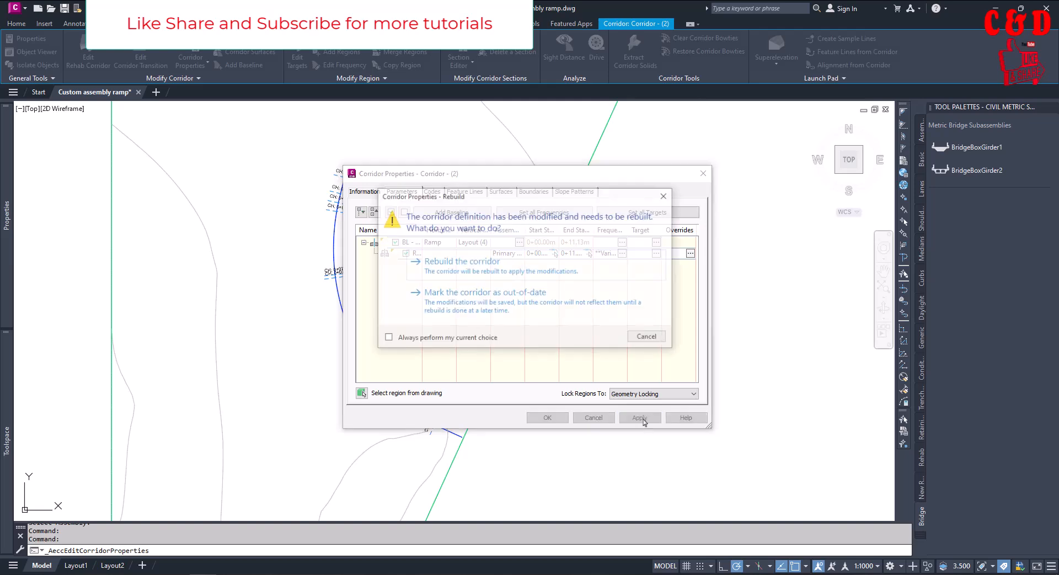
click(483, 273)
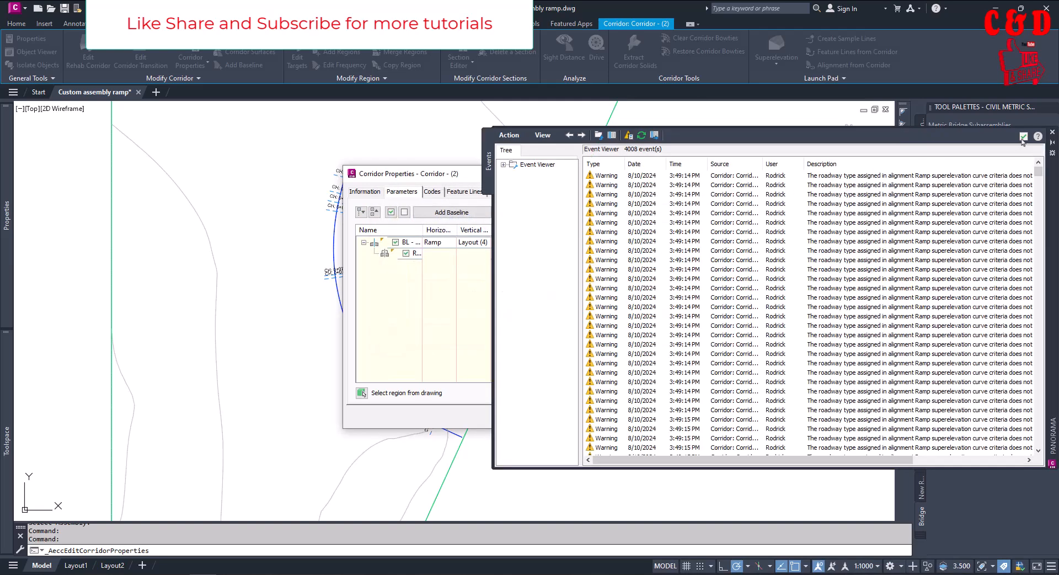
click(400, 182)
mouse_move(457, 179)
mouse_down()
mouse_move(457, 503)
mouse_move(455, 458)
mouse_move(313, 158)
mouse_up()
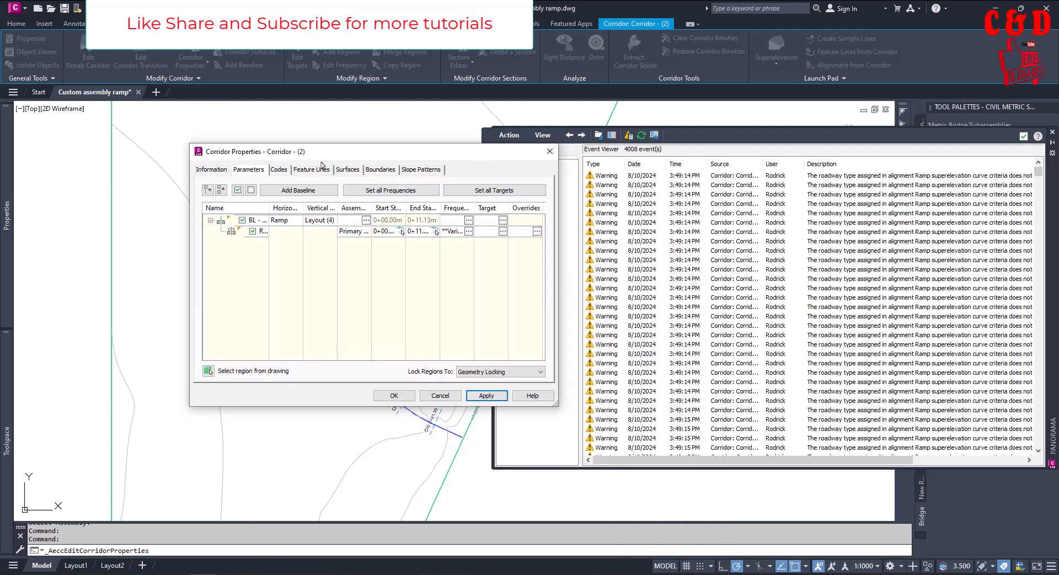
click(396, 395)
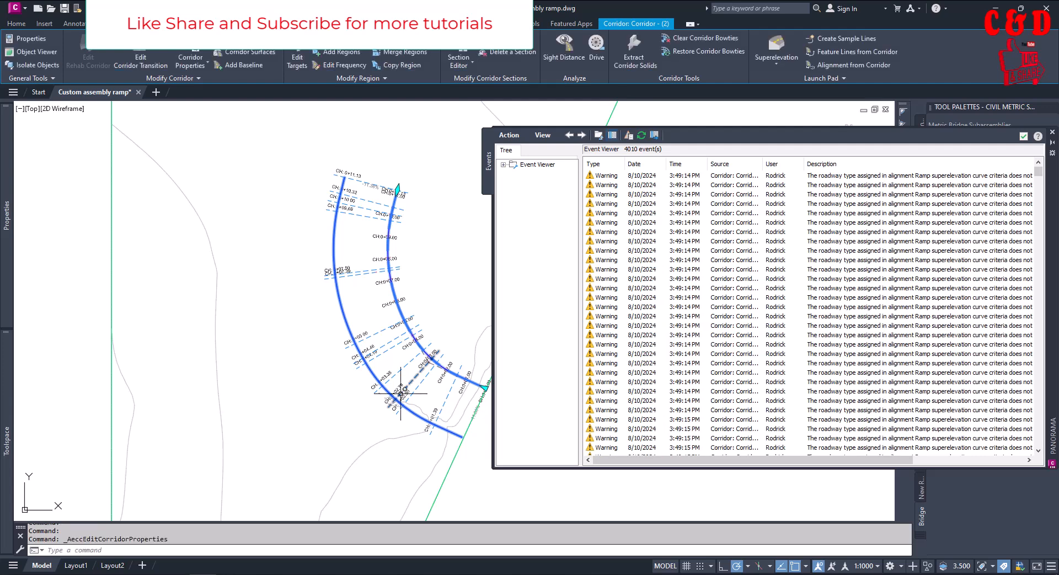
click(1023, 136)
Show the selected corridor in Object Viewer and examine its ramp and retaining wall in 3D from several angles
scroll(402, 319, down, 5)
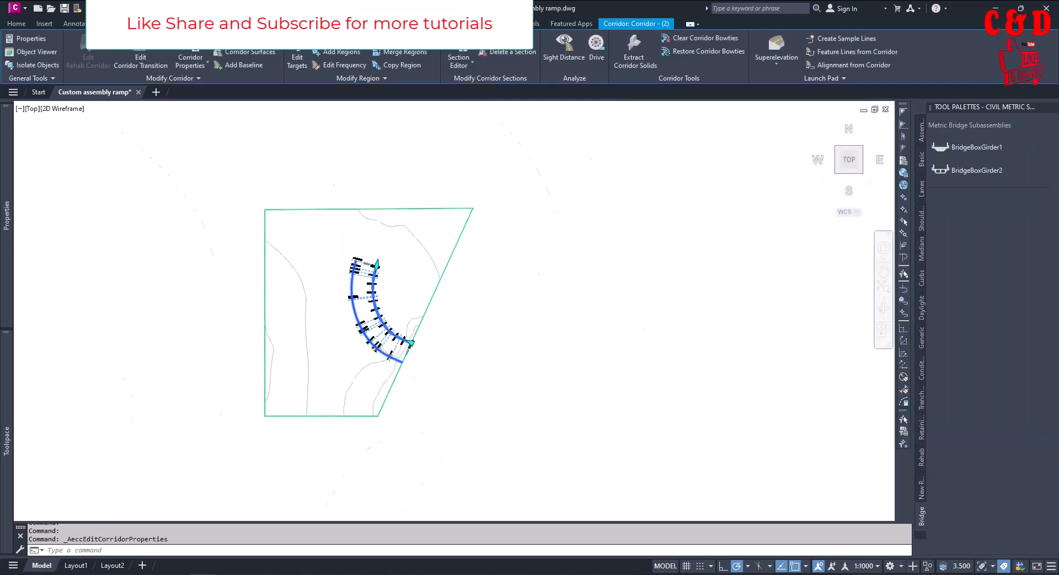
scroll(366, 314, up, 4)
scroll(365, 314, up, 3)
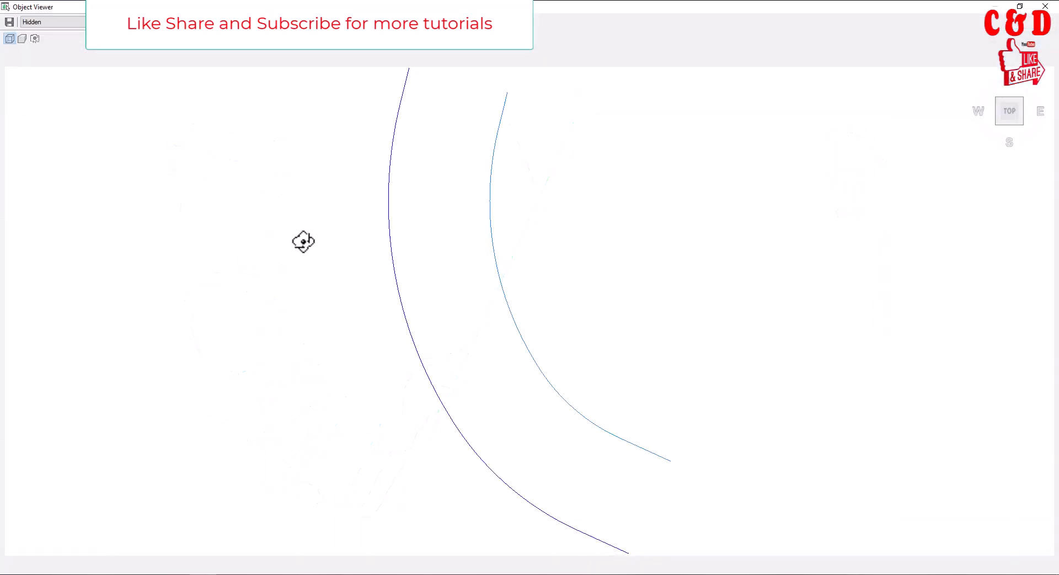
drag(467, 352, 445, 163)
scroll(473, 232, up, 3)
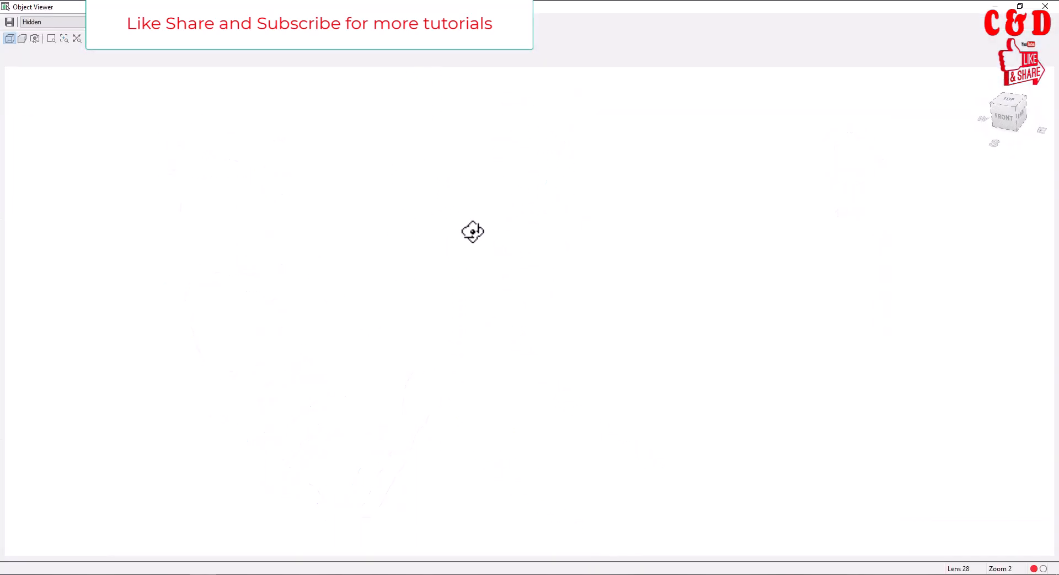
click(991, 105)
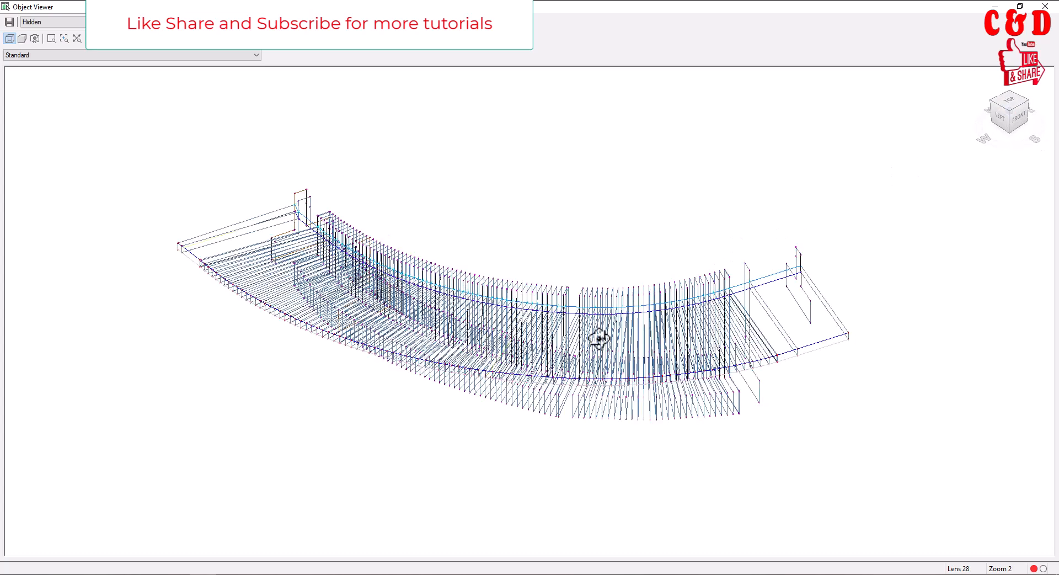
drag(635, 359, 560, 424)
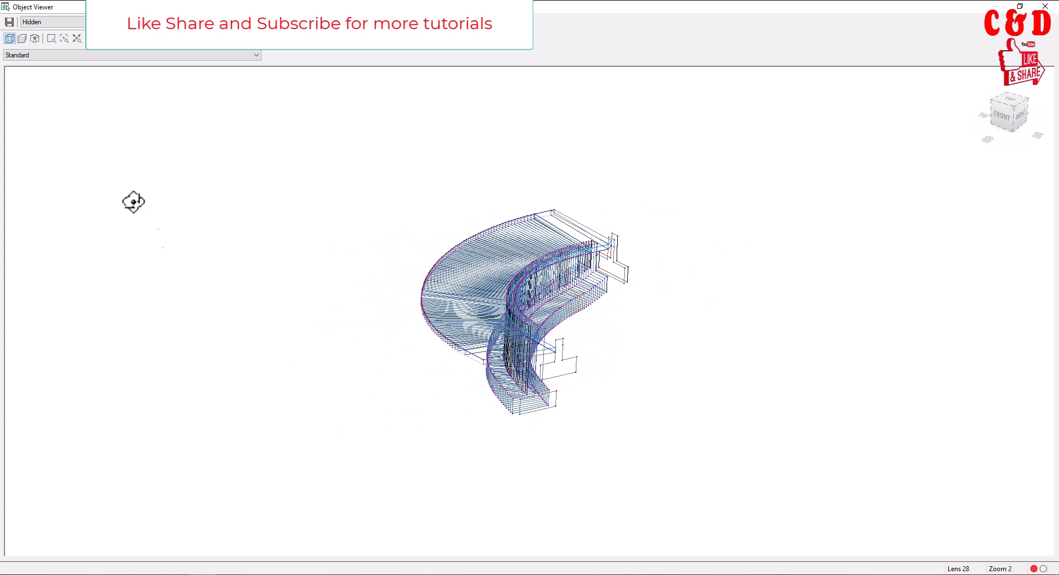
Inspect the corridor model in the Conceptual visual style, close the viewer and clear the corridor selection
click(63, 22)
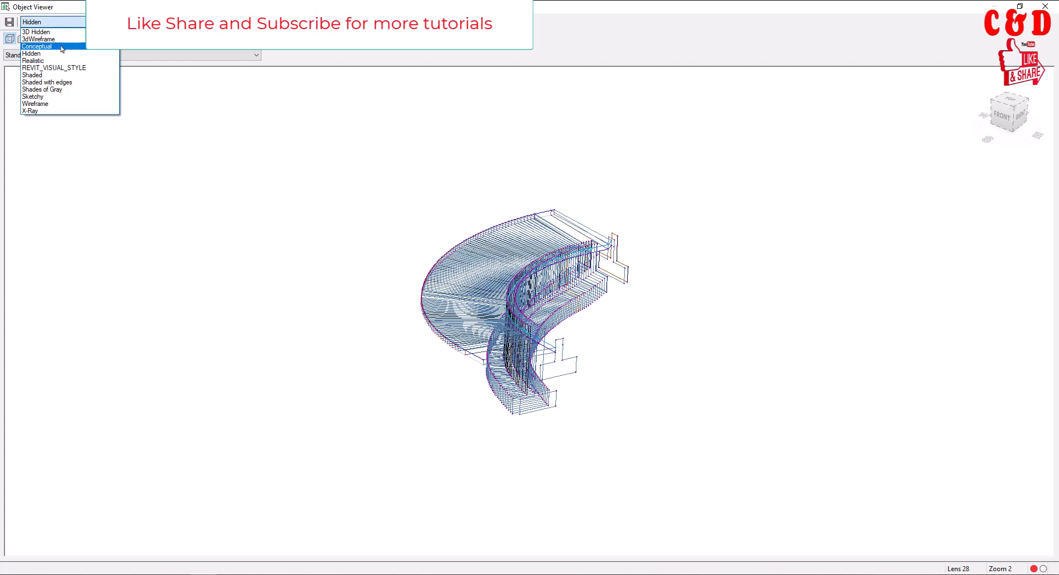
click(62, 46)
scroll(556, 322, up, 5)
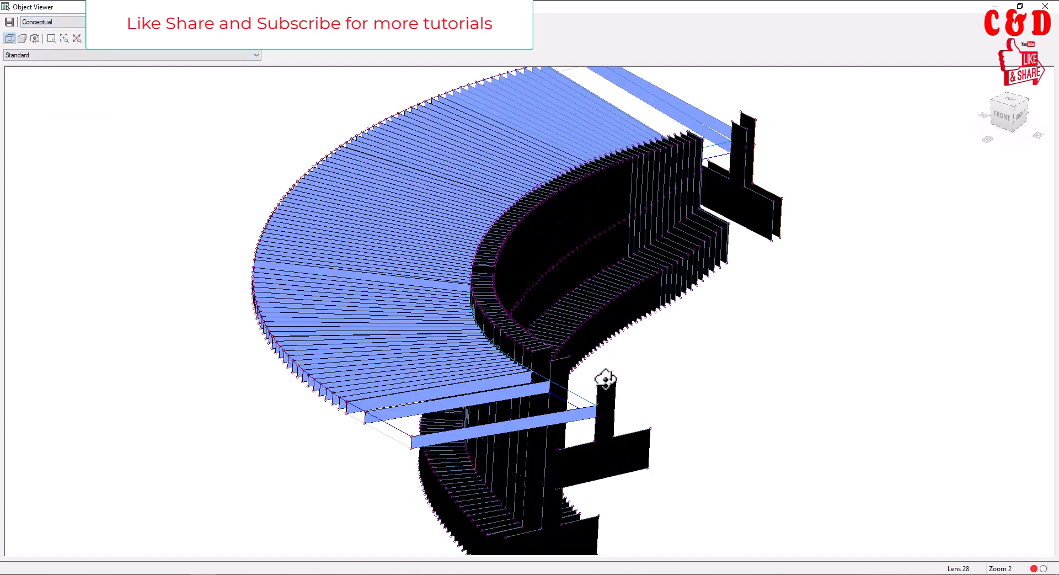
scroll(605, 373, down, 5)
drag(605, 374, 503, 343)
click(1046, 7)
key(Escape)
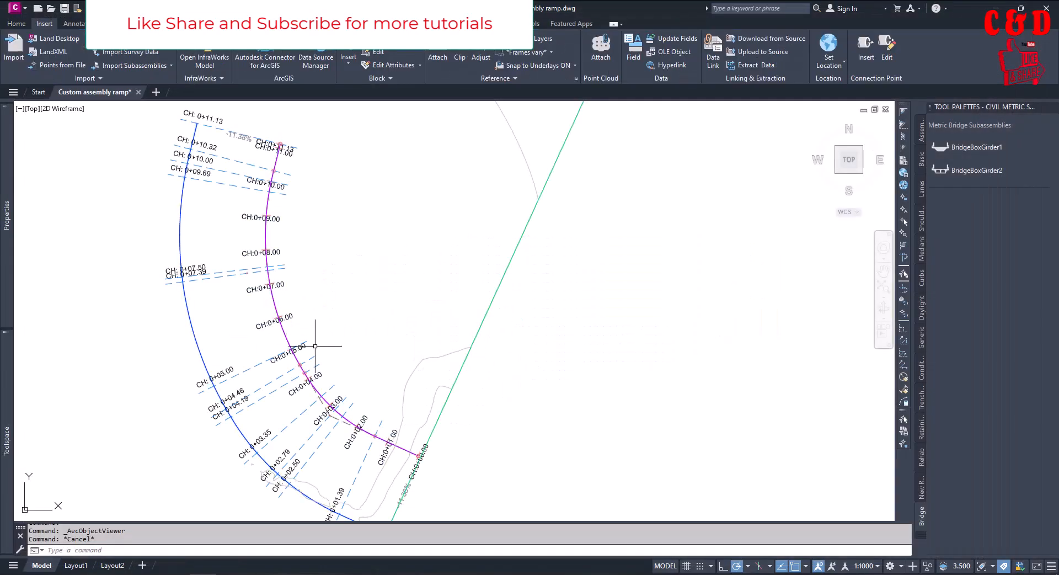
Compare the lower assembly's retaining wall with its RetainingWallTut definition in Subassembly Composer, inspecting point P1's point codes, and return to Civil 3D
scroll(325, 355, down, 8)
scroll(791, 397, up, 8)
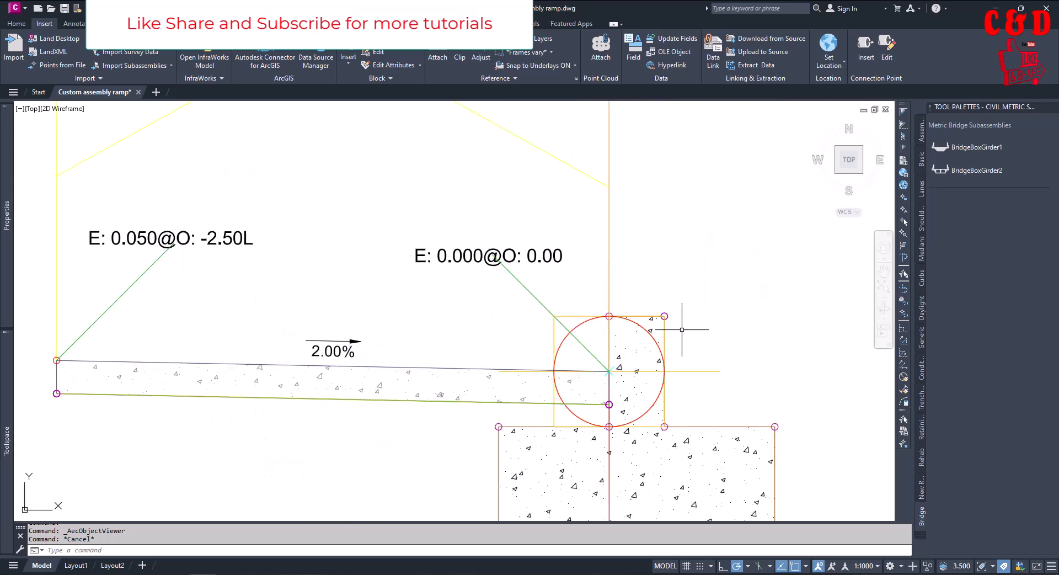
scroll(664, 315, down, 4)
scroll(717, 378, up, 5)
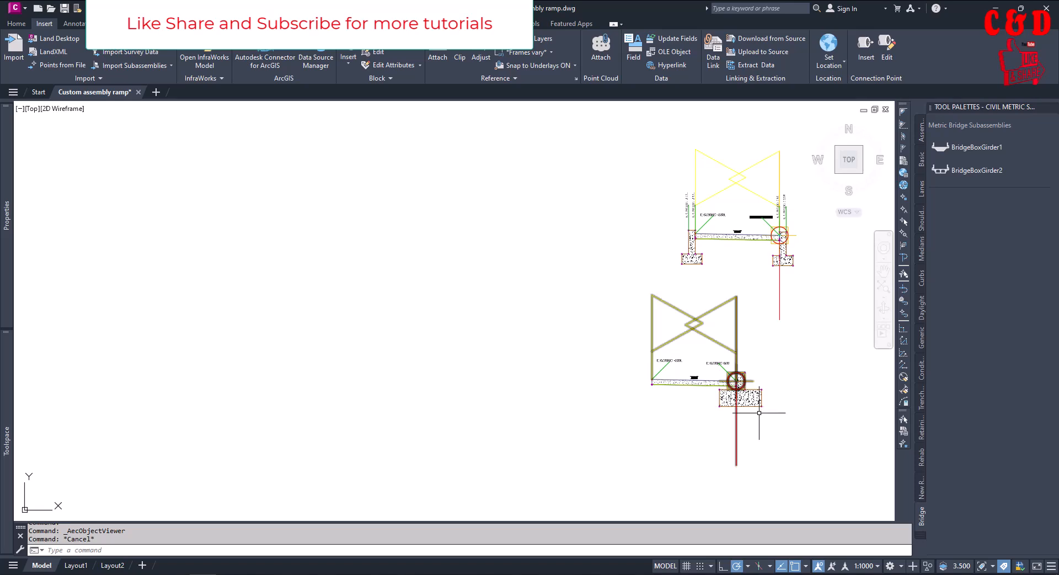
scroll(747, 393, up, 2)
scroll(776, 390, down, 2)
middle_drag(687, 382, 542, 349)
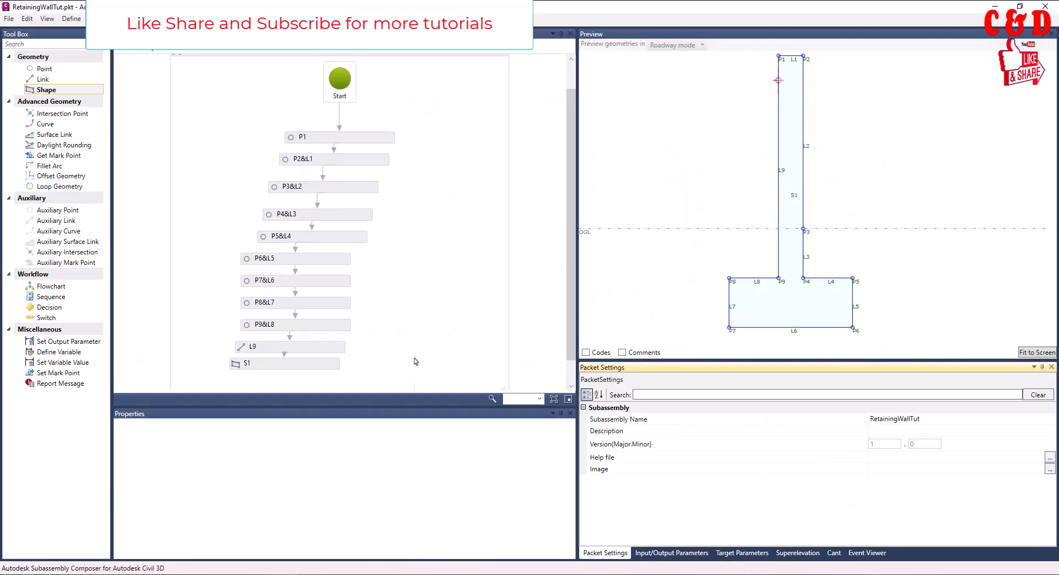
click(383, 139)
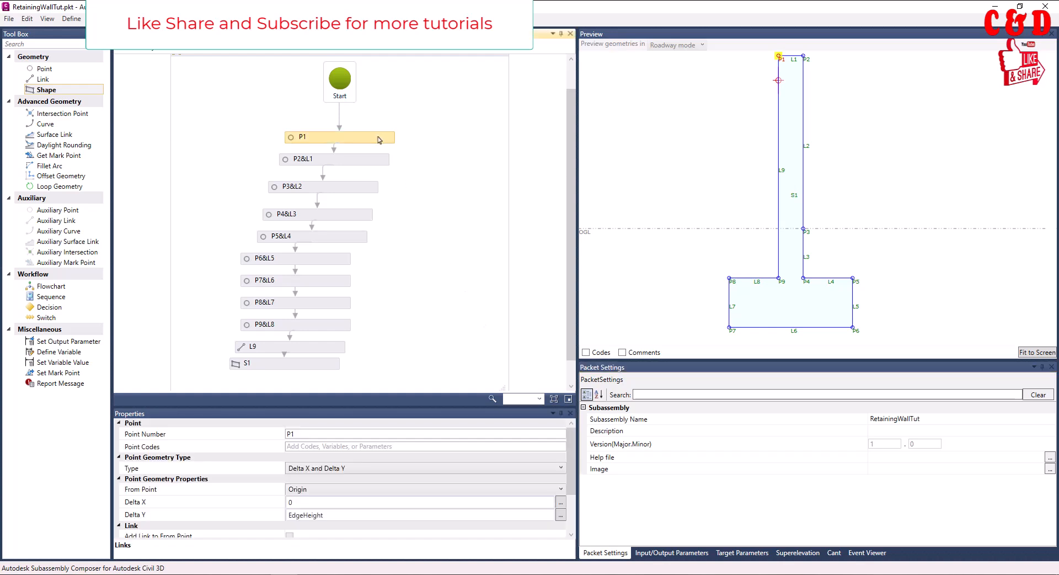
click(378, 446)
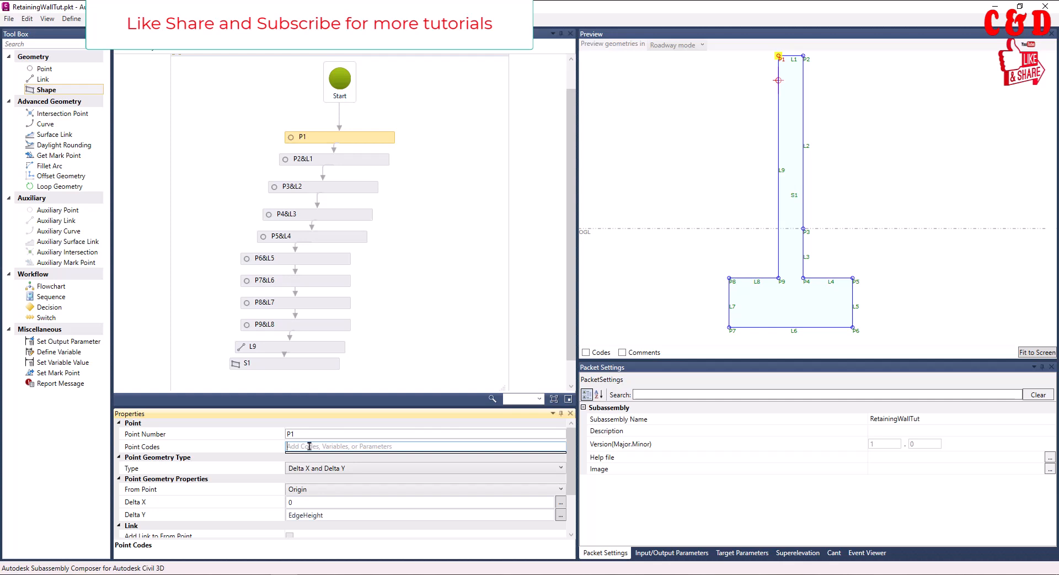
click(991, 6)
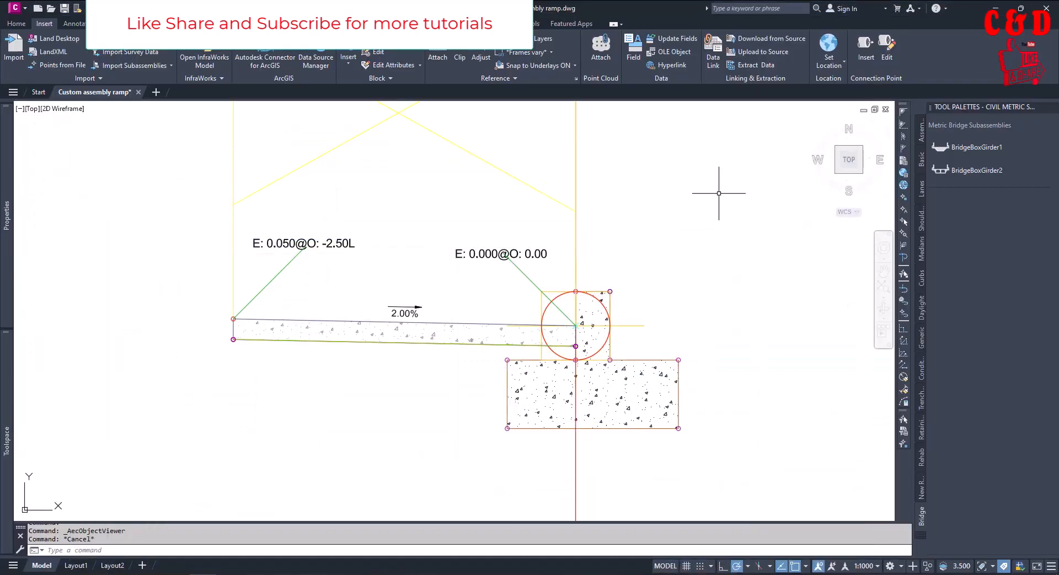
scroll(708, 352, down, 10)
scroll(607, 348, down, 3)
scroll(558, 338, up, 4)
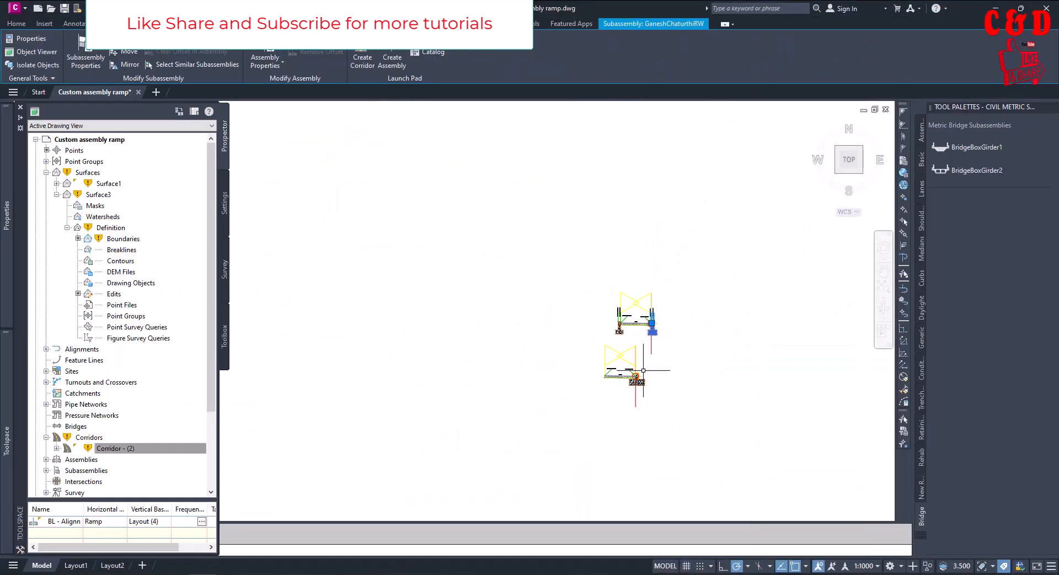
scroll(652, 375, up, 6)
click(652, 375)
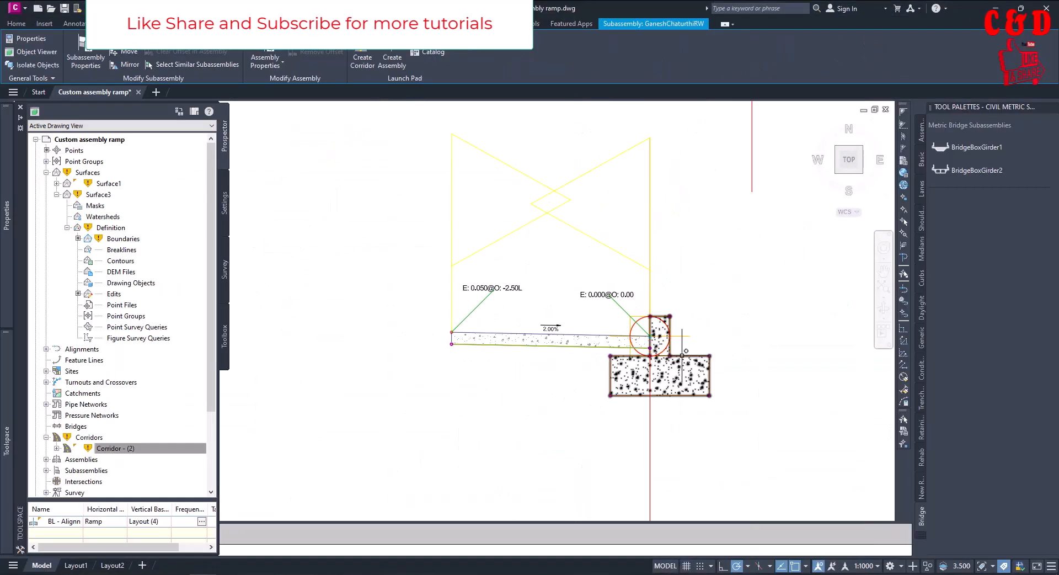
mouse_move(6, 250)
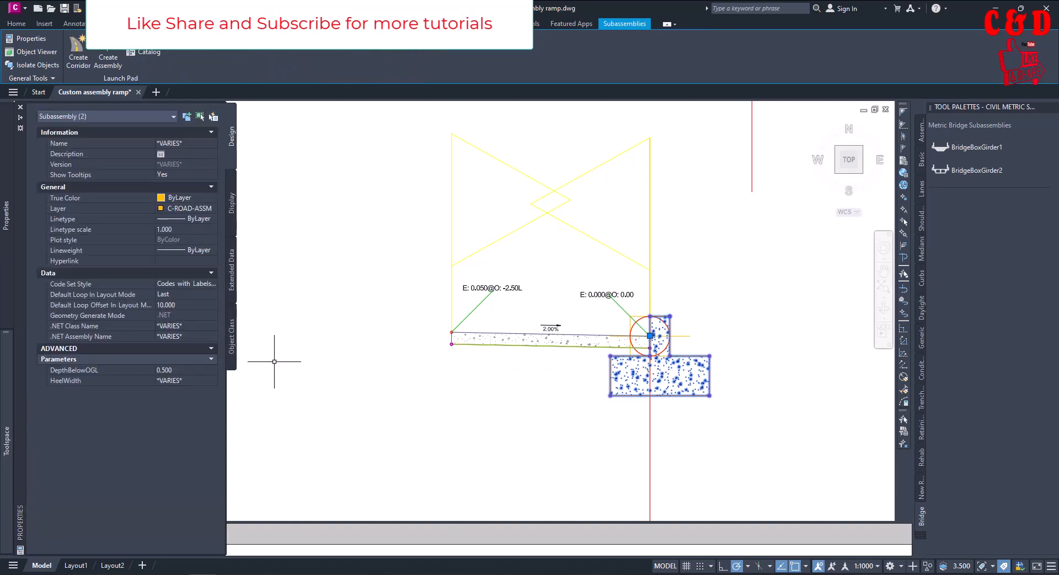
key(Escape)
Set the lower assembly's RetainingWallTut subassembly to a ToeWidth of 0.25 and a FootingDepth of 0.3
click(695, 359)
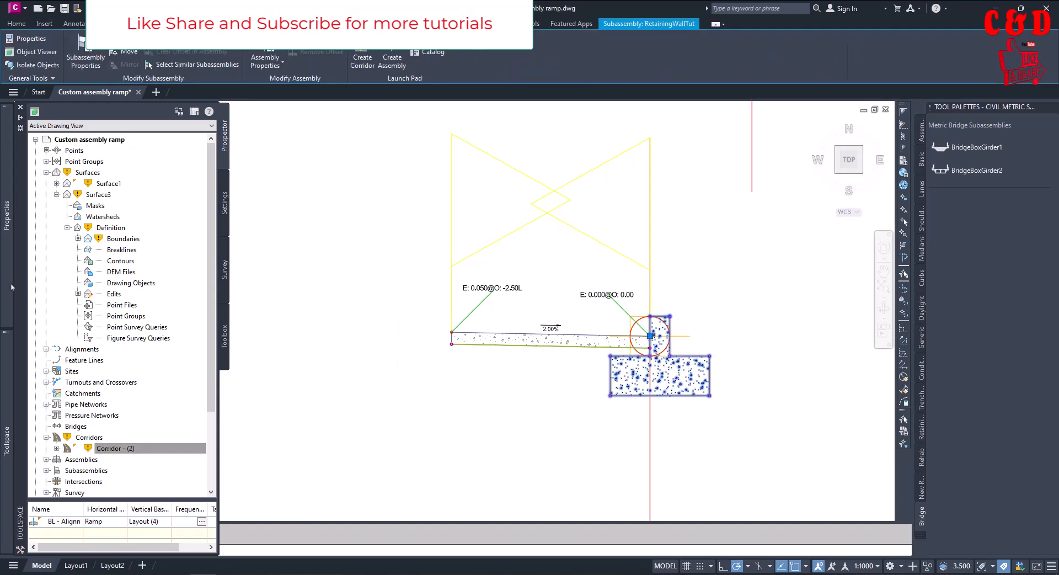
mouse_move(11, 285)
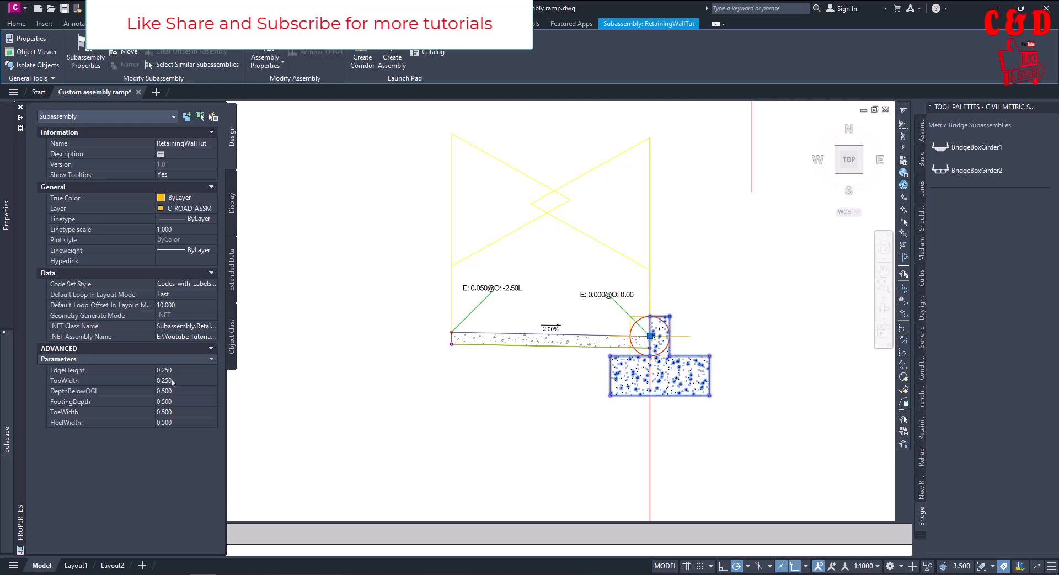
click(171, 412)
text(0.25)
key(Tab)
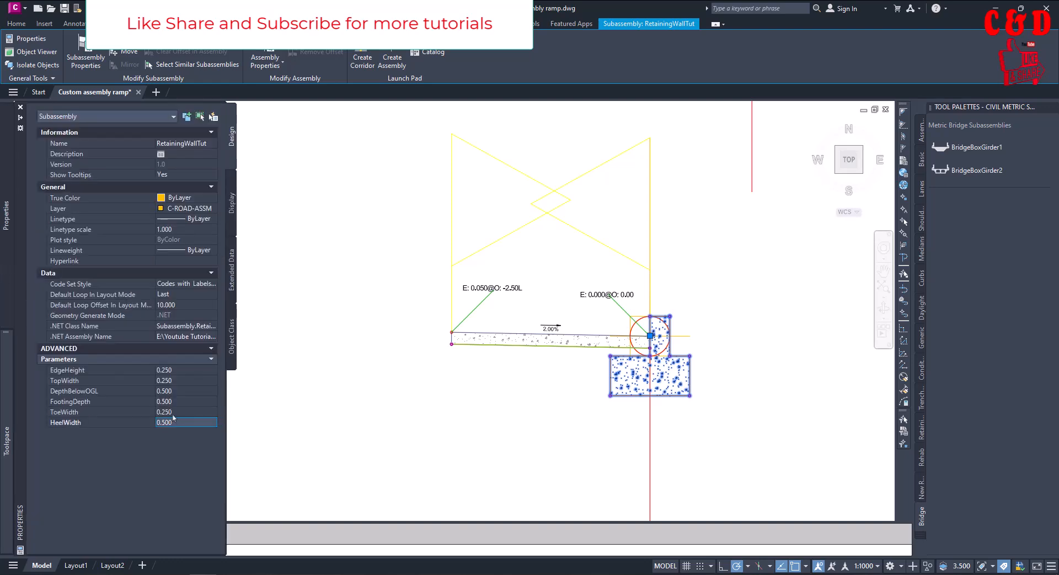
click(172, 411)
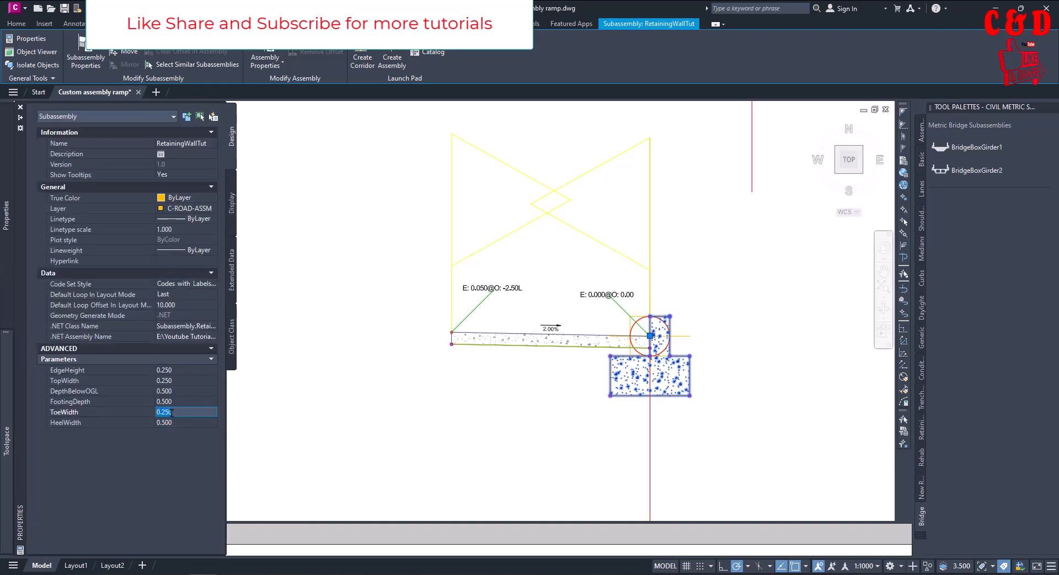
click(171, 411)
click(182, 400)
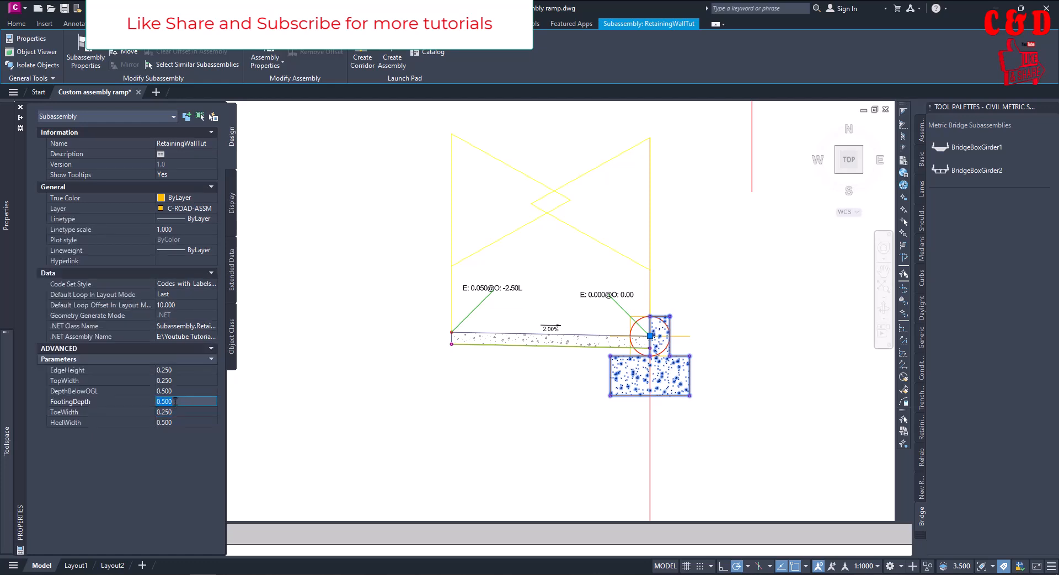
text(0.3)
key(Tab)
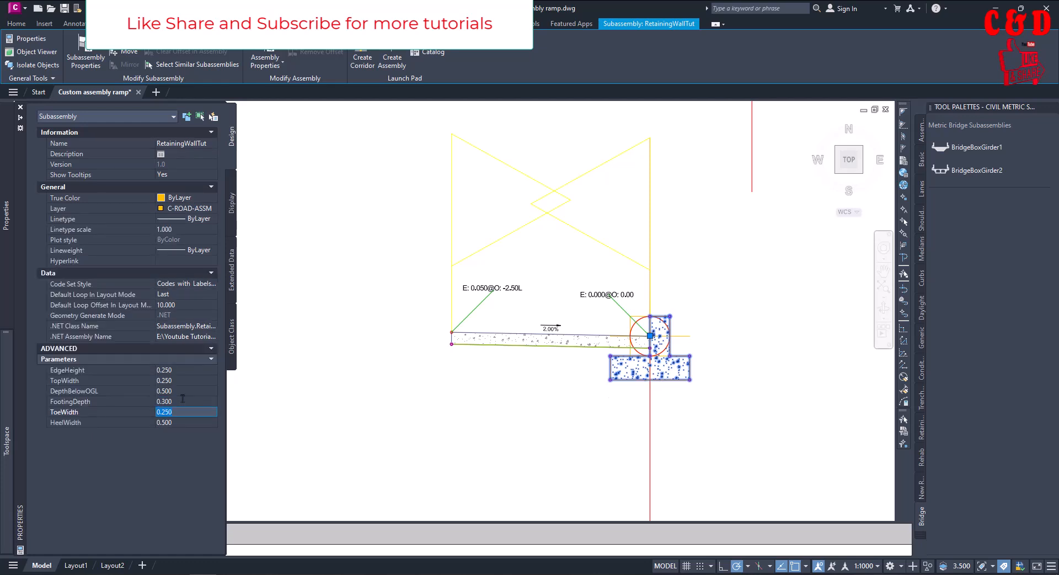
Rebuild the ramp corridor, Corridor - (2), with the edited retaining wall parameters and dismiss the event list
scroll(748, 357, up, 4)
scroll(790, 396, down, 8)
scroll(791, 397, down, 3)
scroll(548, 398, up, 5)
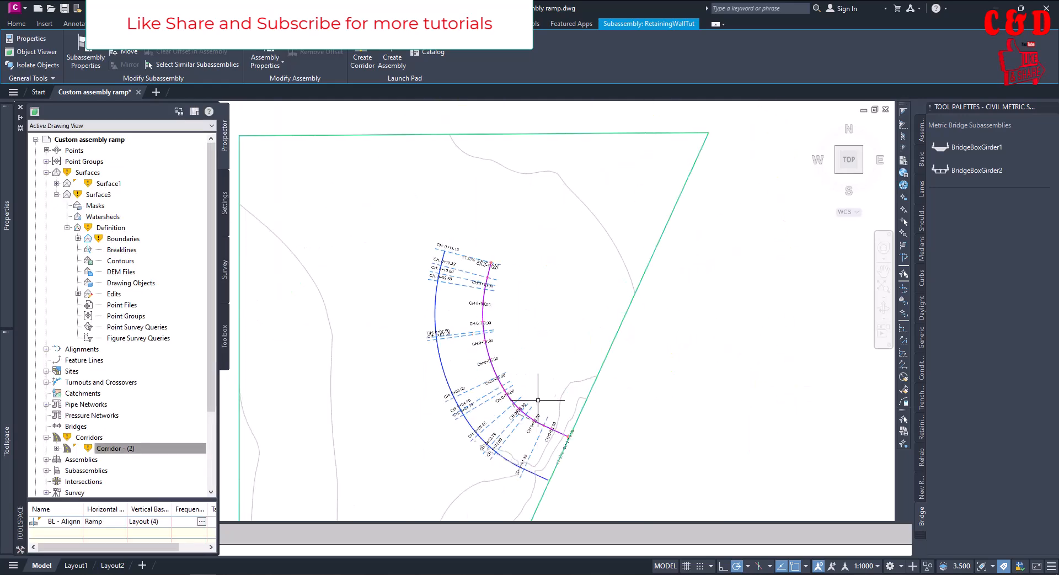
click(488, 356)
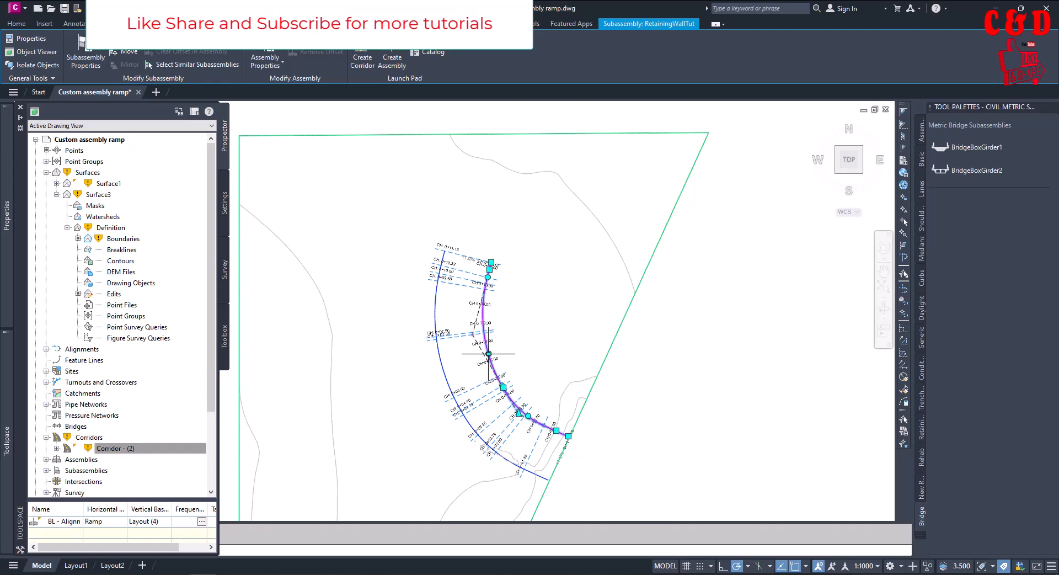
click(113, 448)
right_click(119, 449)
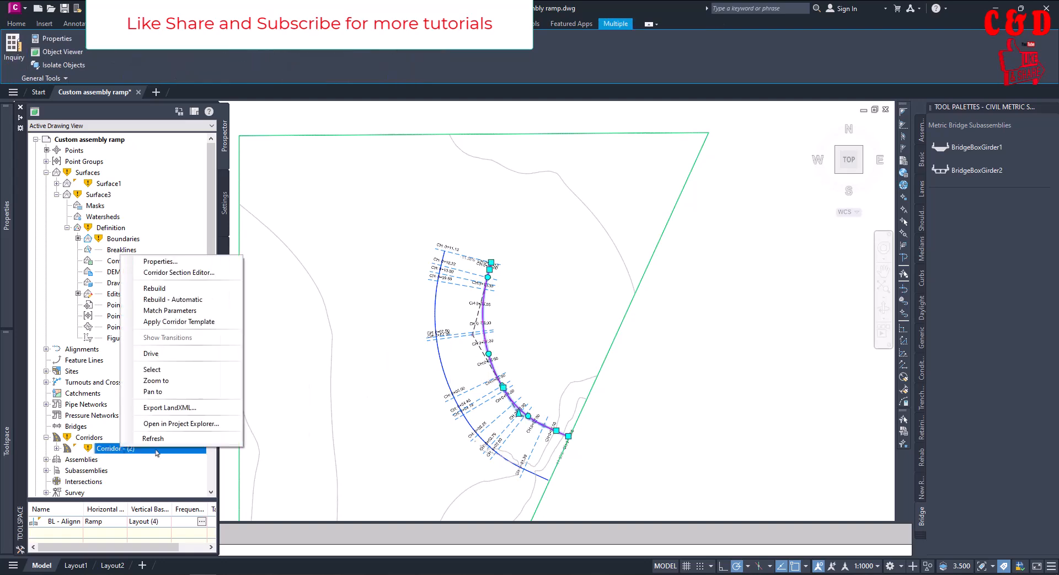
click(154, 288)
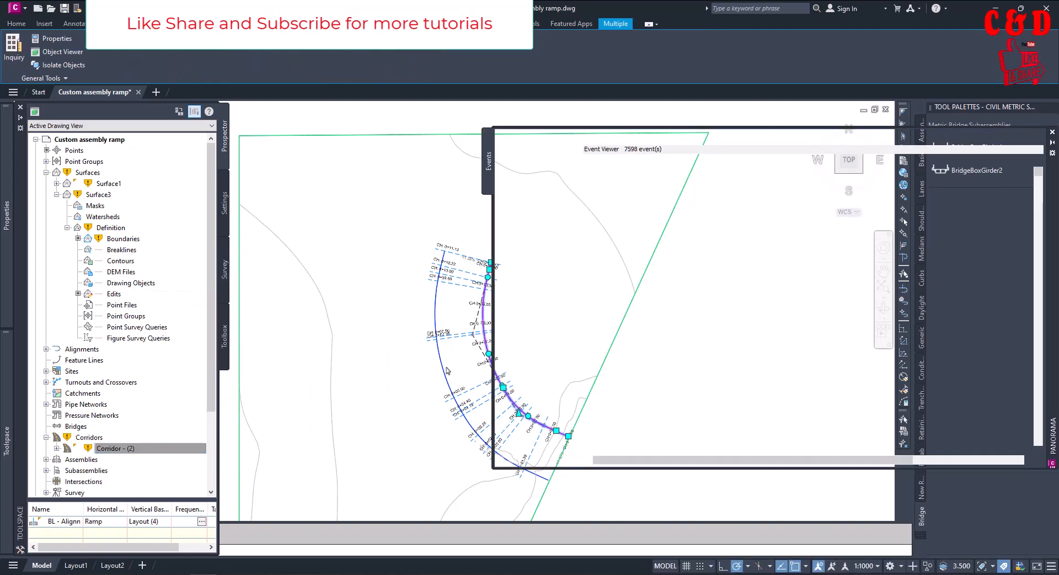
click(1024, 136)
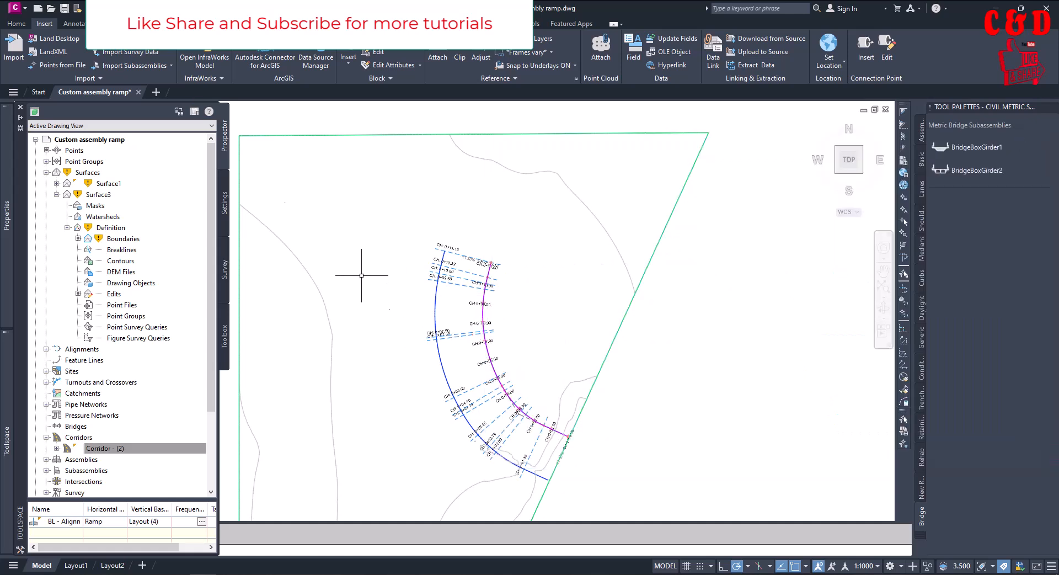
Check the rebuilt corridor in plan and the lower assembly's retaining wall footing, and switch to the RetainingWallTut definition in Subassembly Composer
scroll(491, 367, up, 5)
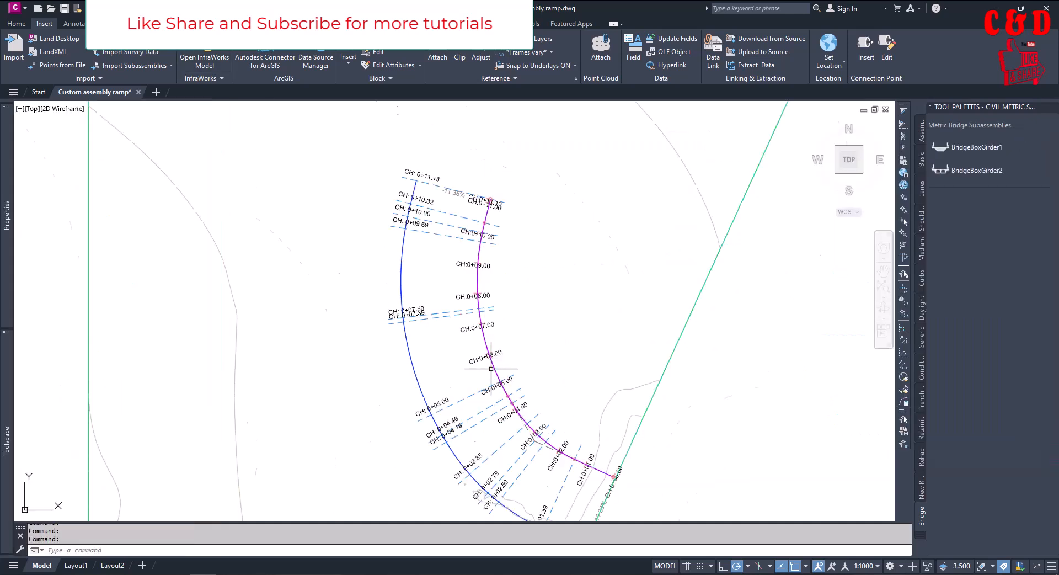
scroll(473, 357, down, 10)
scroll(579, 369, up, 10)
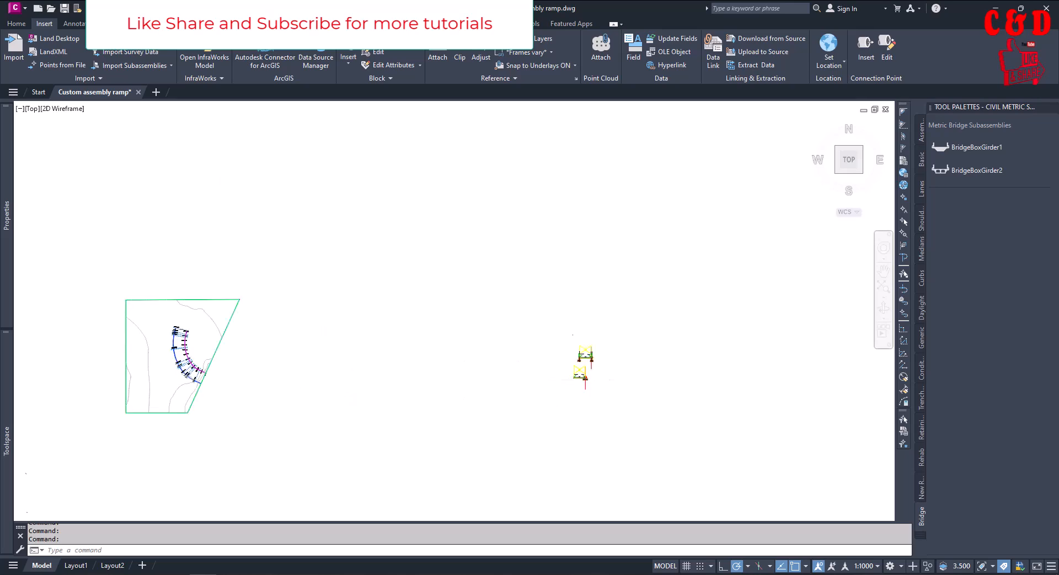
scroll(587, 379, up, 5)
middle_drag(618, 364, 643, 366)
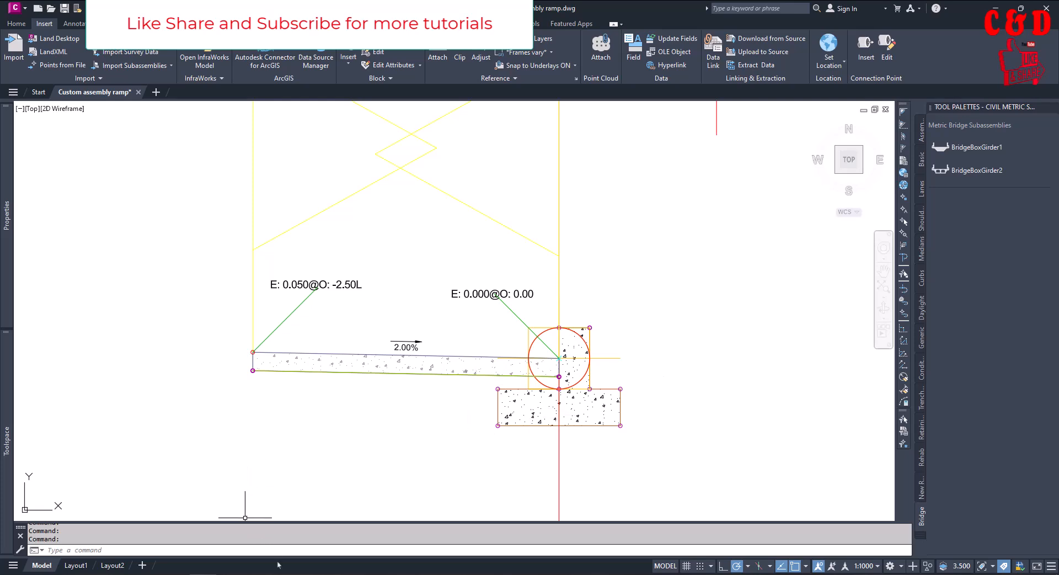
click(240, 573)
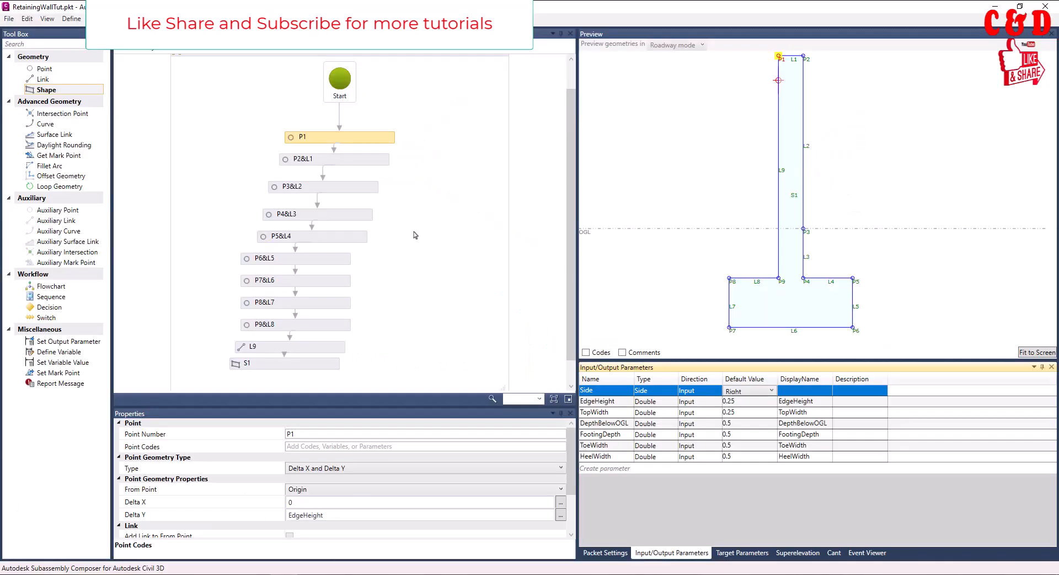